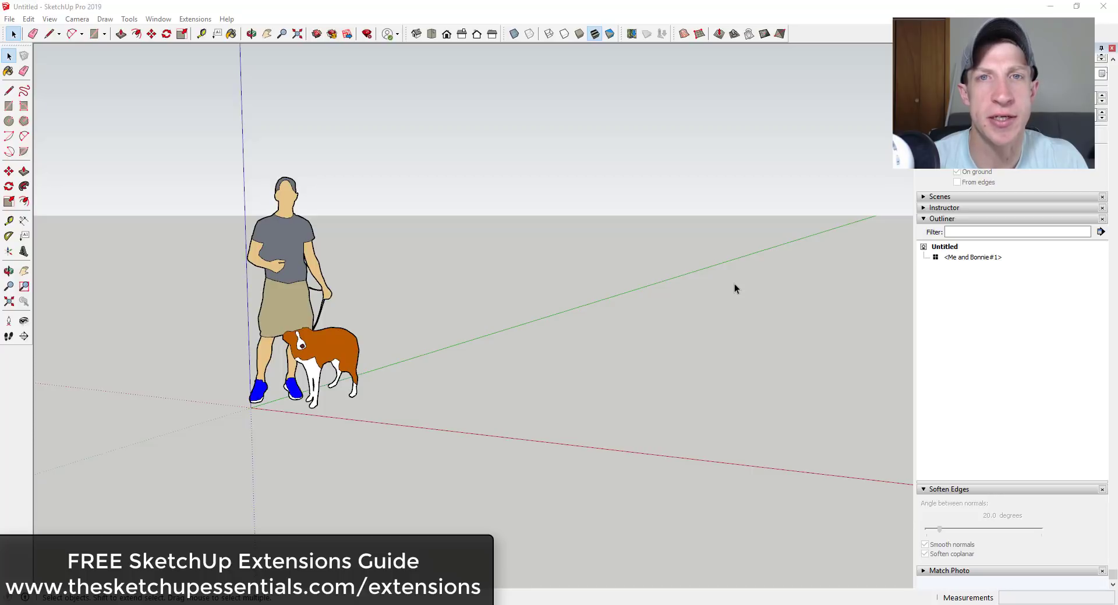
Reposition the floating Slicer5 toolbar beside the Fredo6_JointPushPull toolbar.
left_click(684, 382)
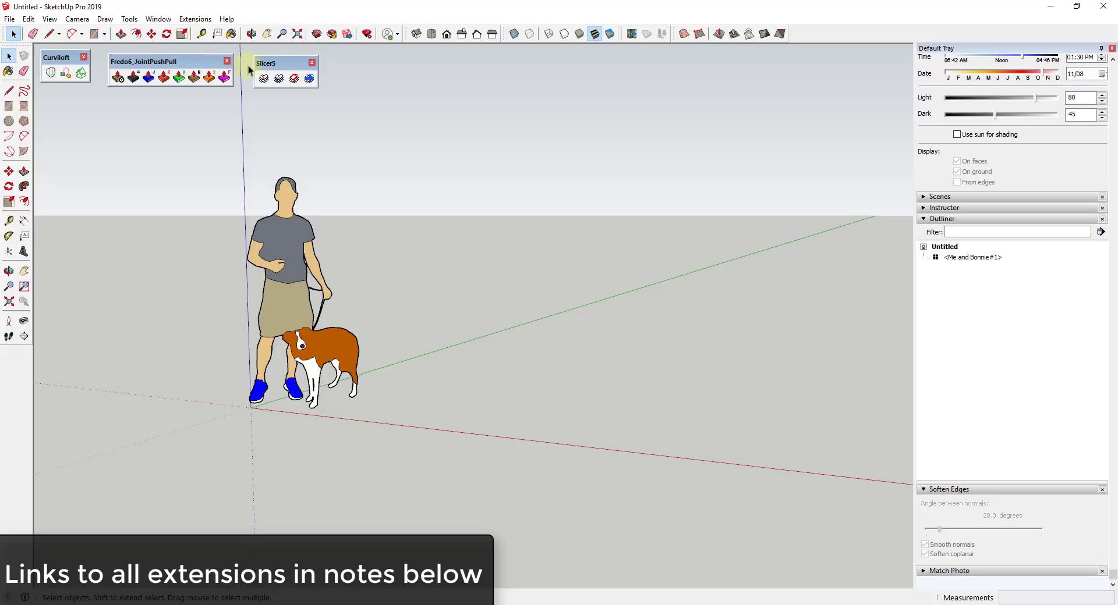
left_click_drag(292, 64, 287, 62)
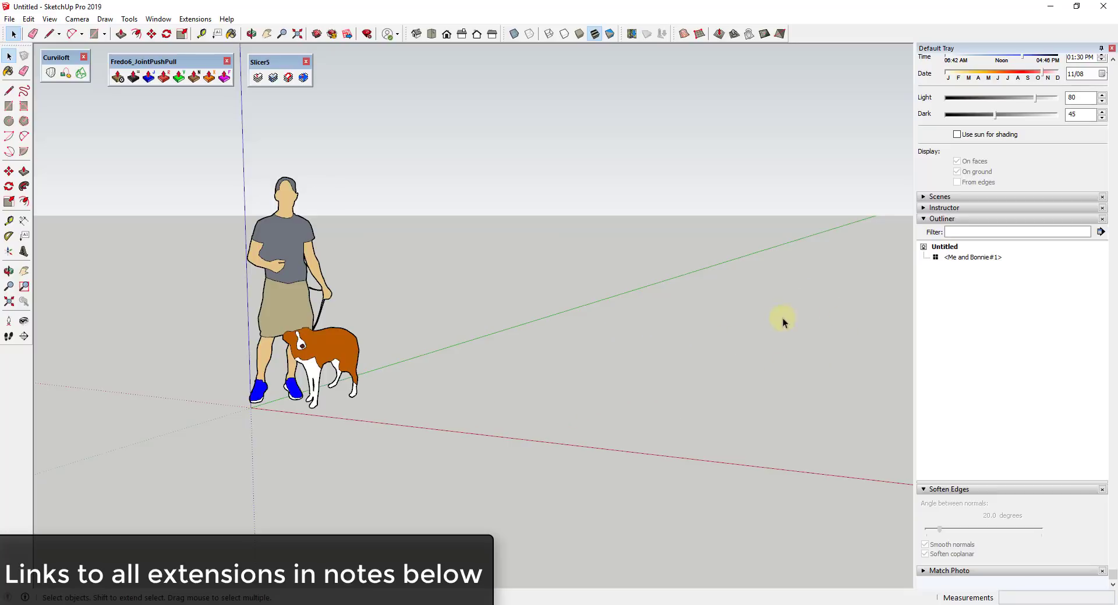
Draw a long edge on the ground along the green axis and a 6' edge from its far end along the red axis.
middle_click_drag(592, 371, 599, 427)
key("l")
left_click(492, 416)
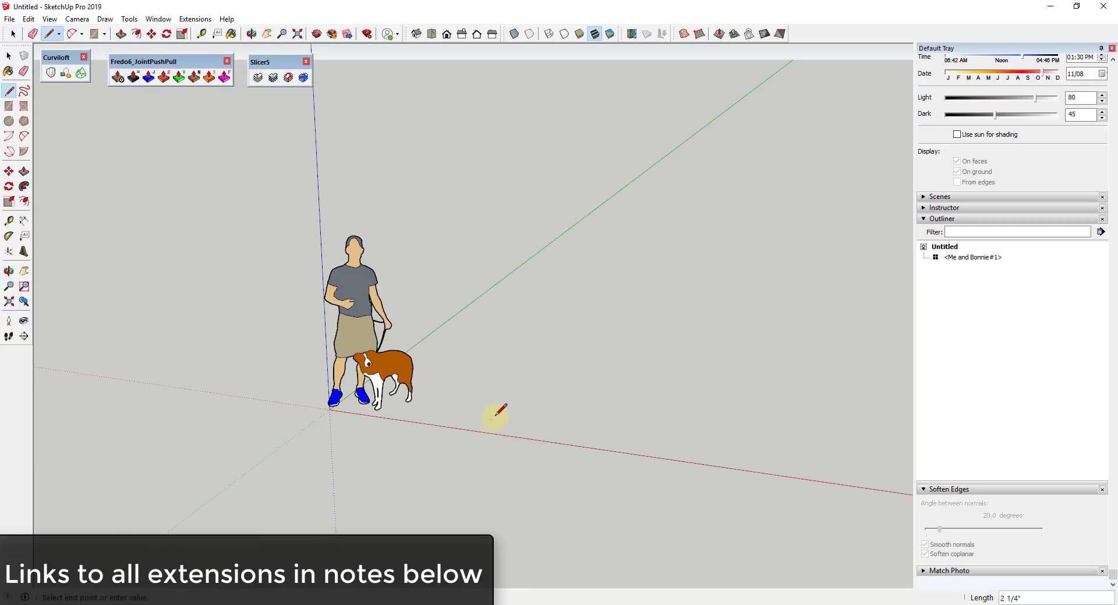
left_click(635, 247)
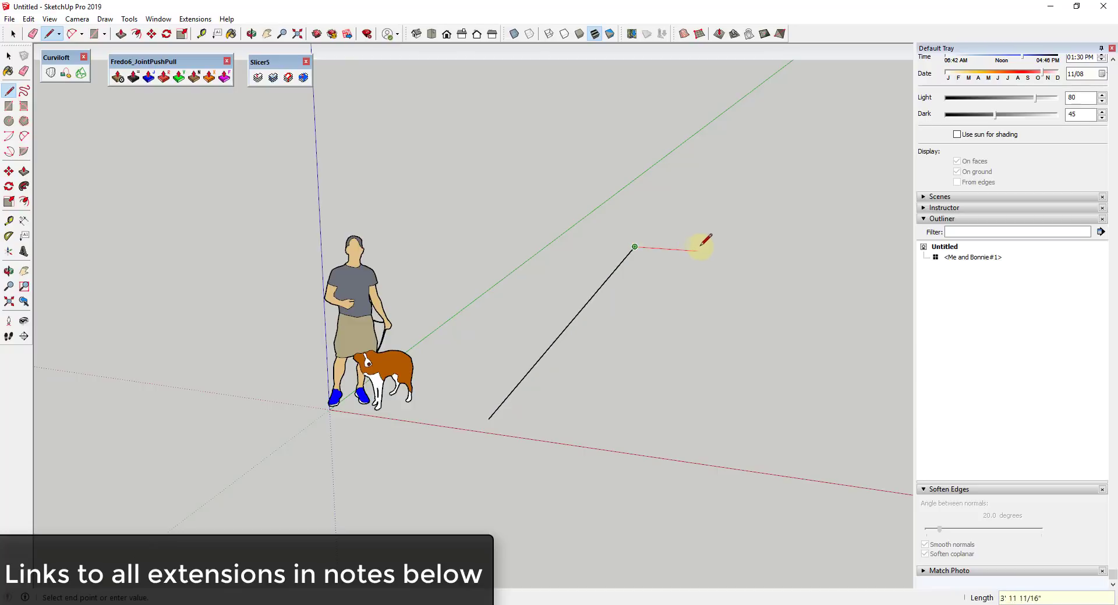
left_click(735, 253)
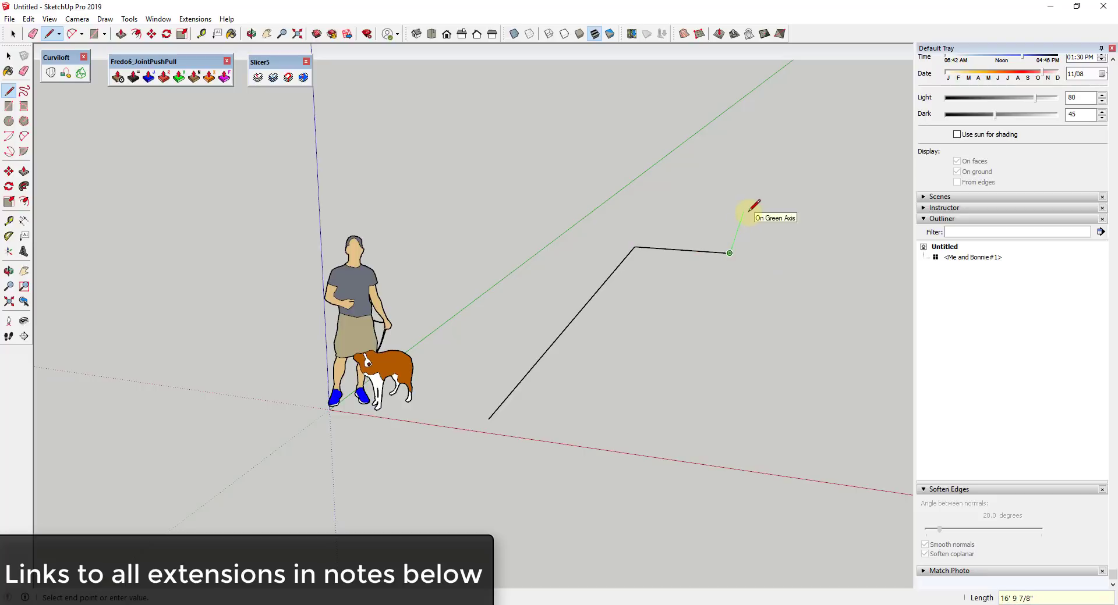
key("space")
Draw a circle centred on the short edge's free end, with a 6' radius reaching the corner of the two edges.
key("c")
left_click(730, 253)
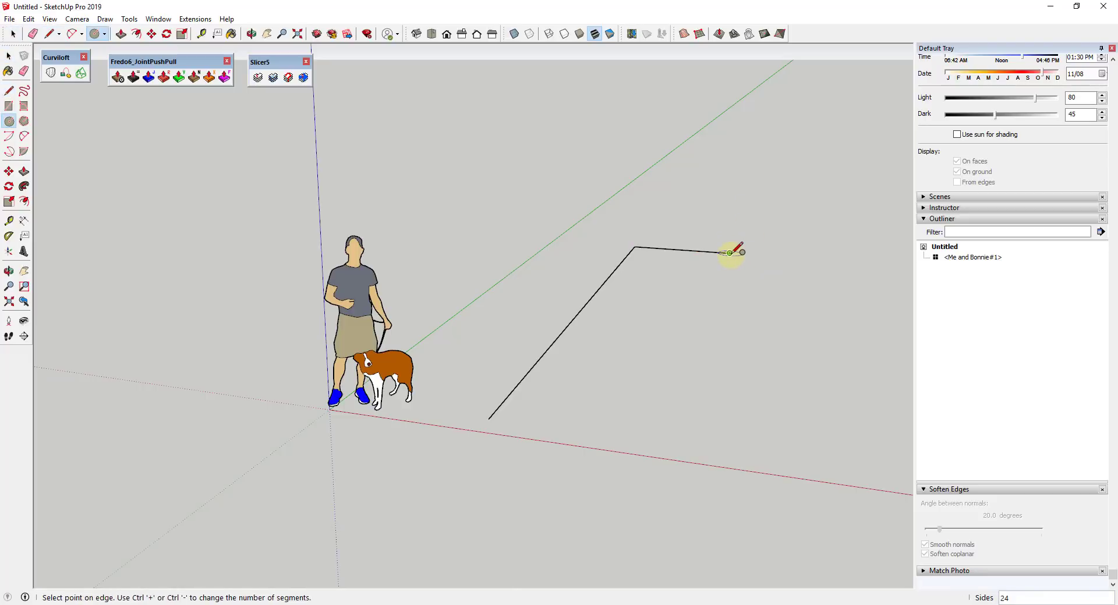
left_click(634, 246)
middle_click_drag(706, 247, 706, 397)
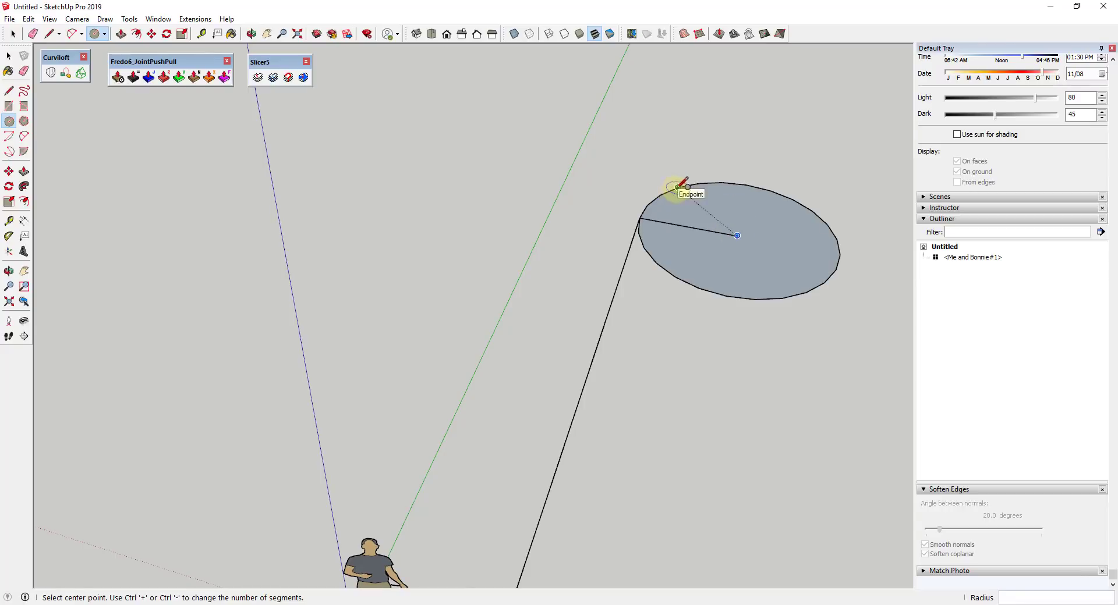
Draw a radius along the green axis from the circle's centre and erase the remaining arc to leave a quarter circle.
key("l")
left_click(737, 236)
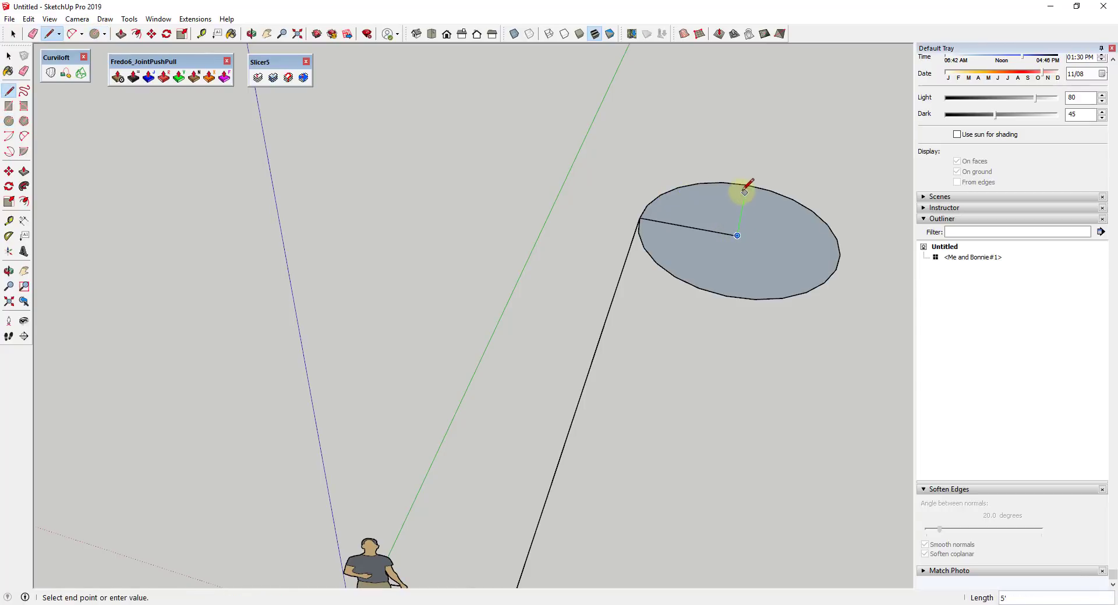
left_click(746, 184)
key("e")
left_click(774, 191)
key("space")
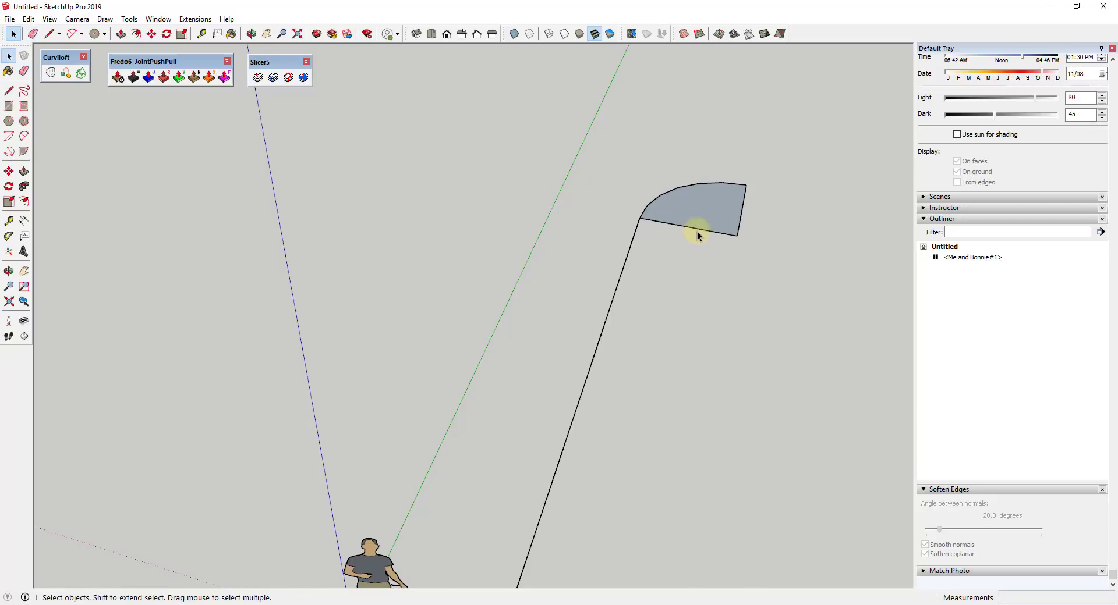
Set the quarter circle's arc to 24 segments.
left_click(728, 184)
middle_click_drag(802, 275, 759, 197)
scroll(760, 197, "up", 3)
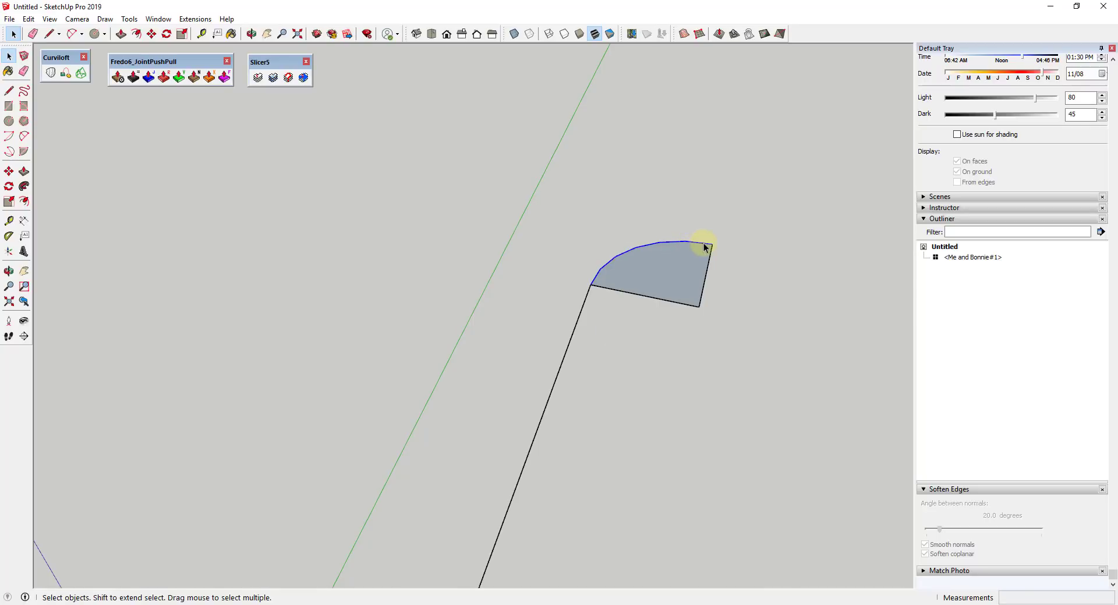
scroll(965, 229, "up", 10)
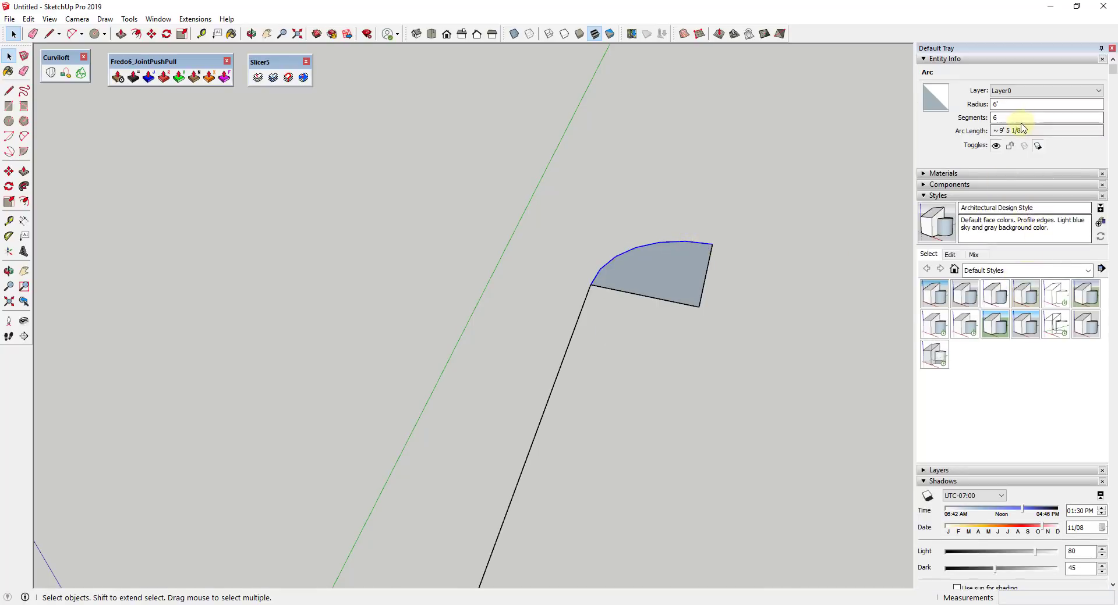
double_click(996, 118)
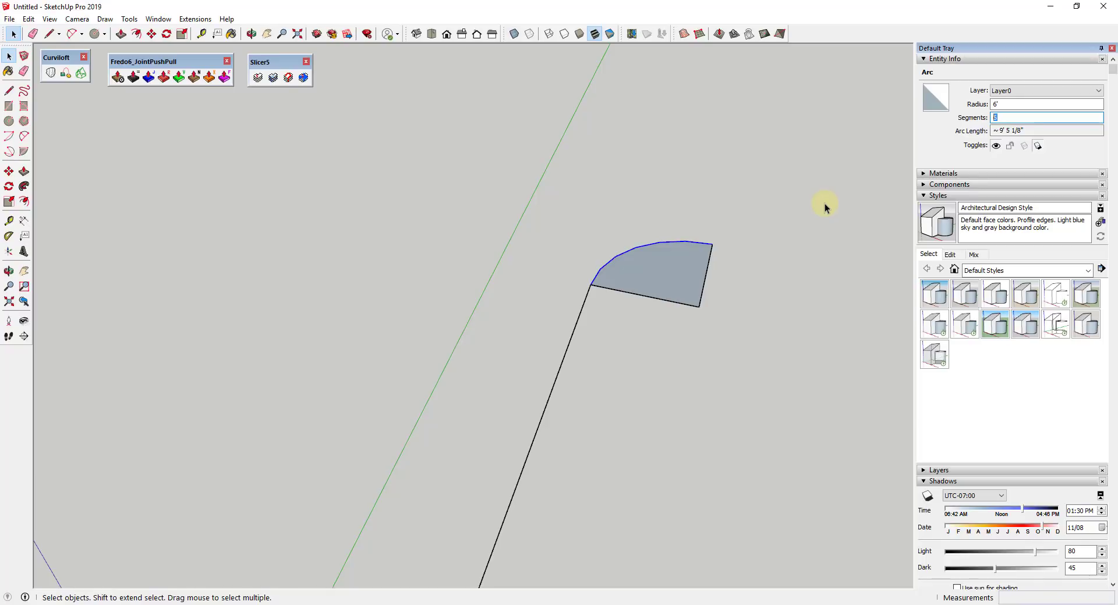
type("24")
left_click(683, 246)
Rotate a copy of the arc 180° about its free end, using its other end as the reference.
key("q")
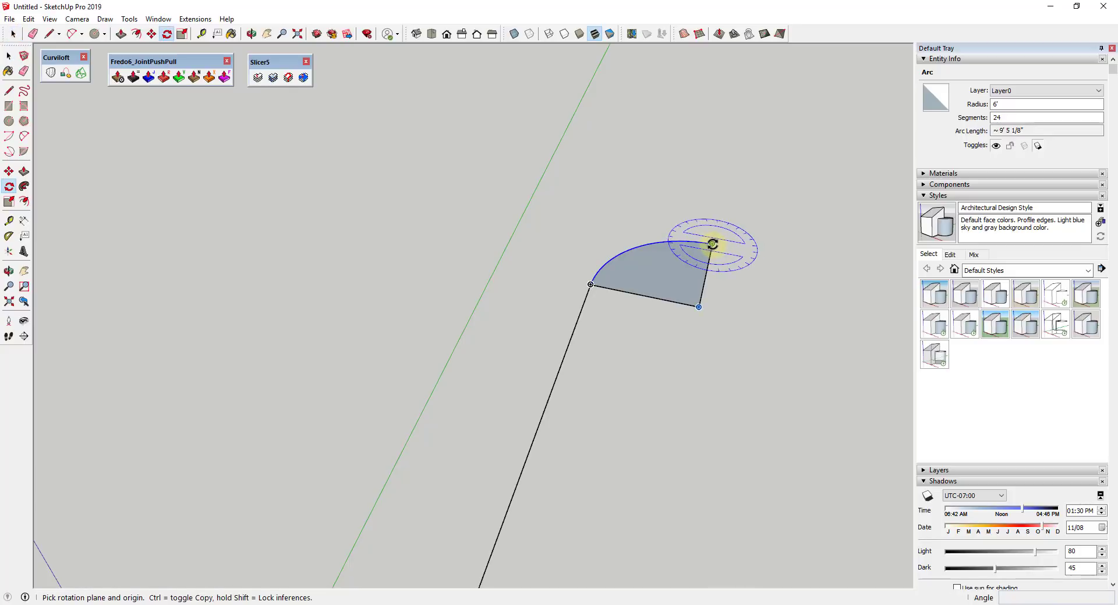
left_click(712, 244)
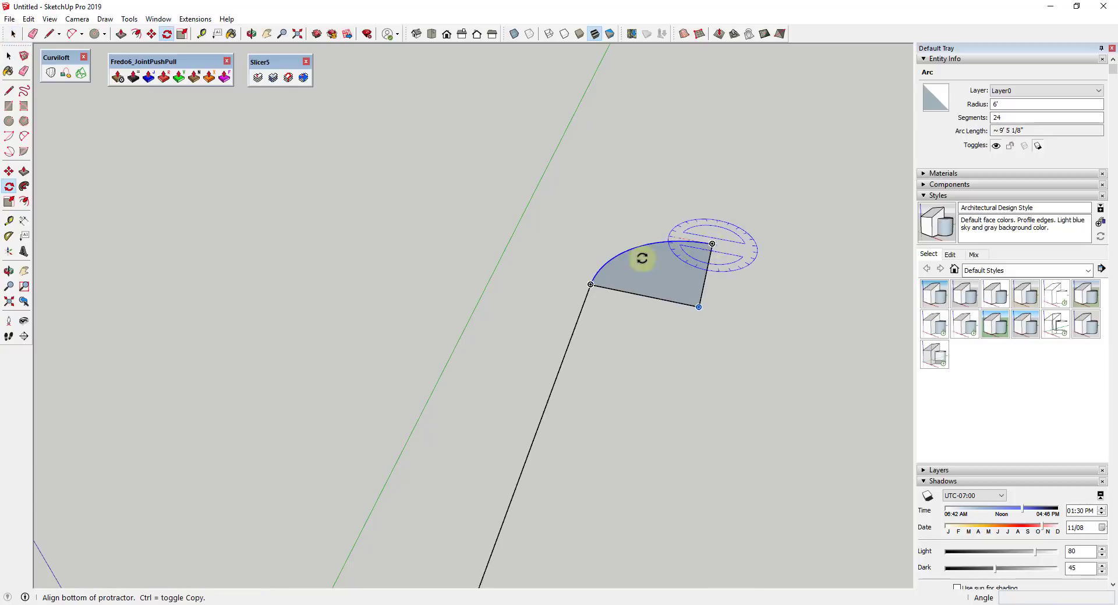
left_click(590, 283)
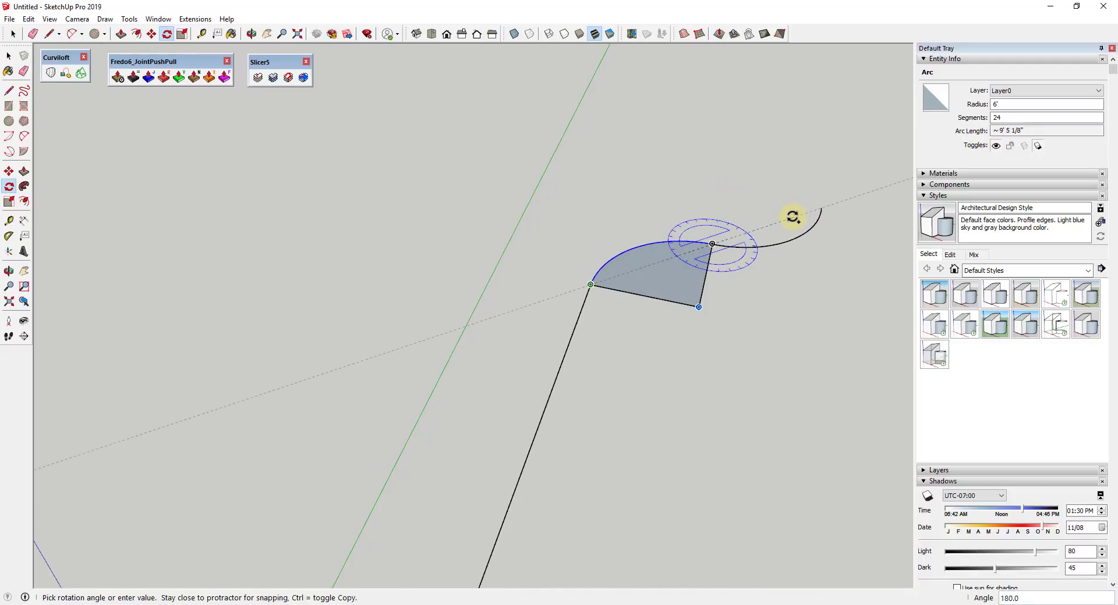
left_click(793, 217)
key("space")
middle_click_drag(691, 249, 614, 376)
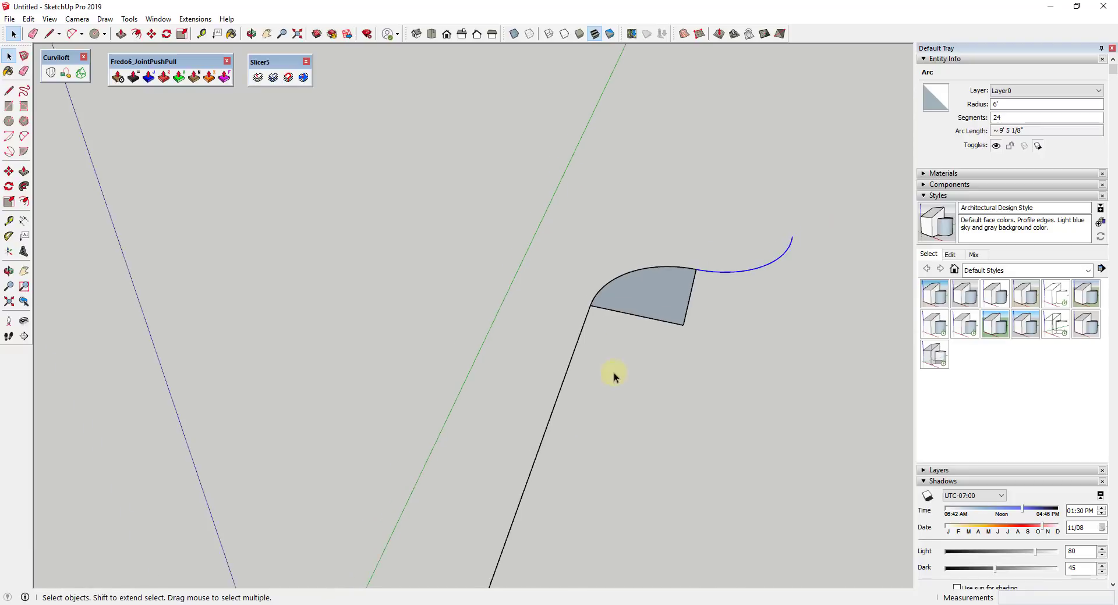
scroll(614, 377, "down", 5)
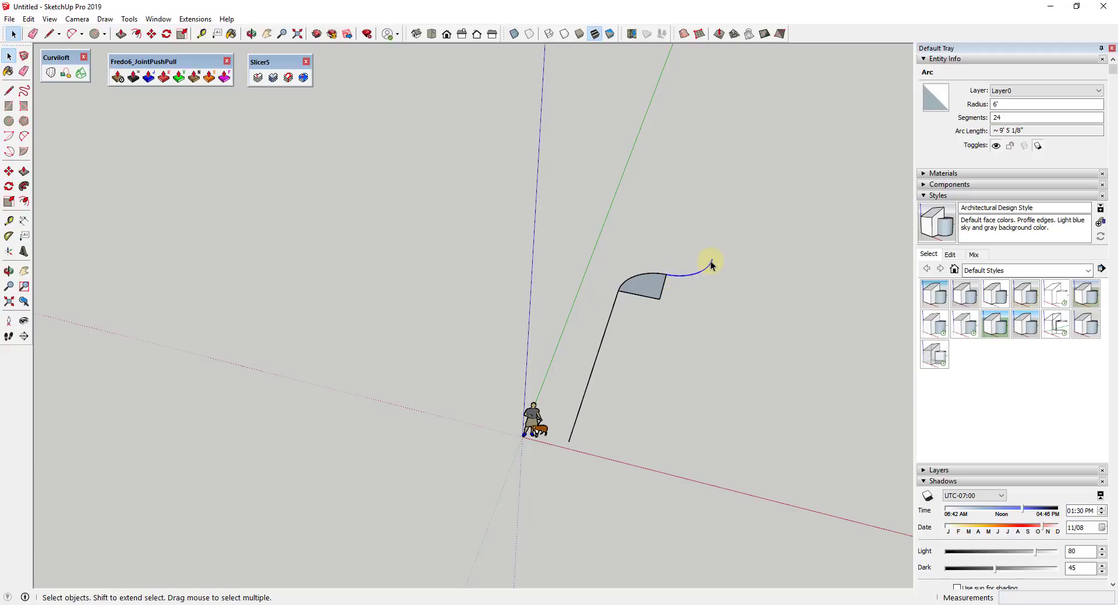
Discard the rotated arc copy.
scroll(716, 256, "up", 5)
key("s")
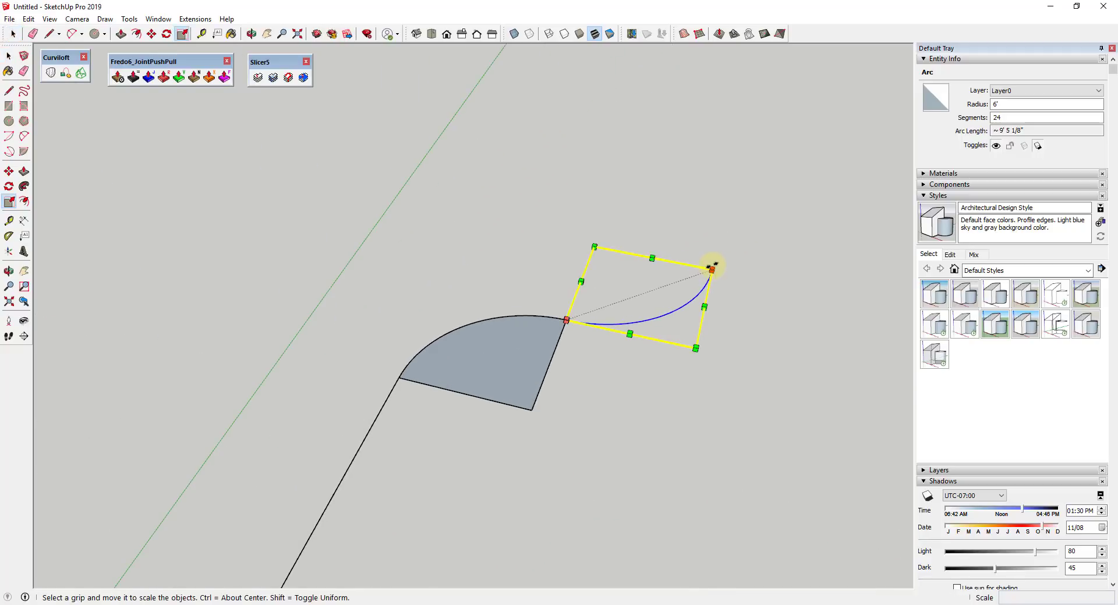
key("space")
key("e")
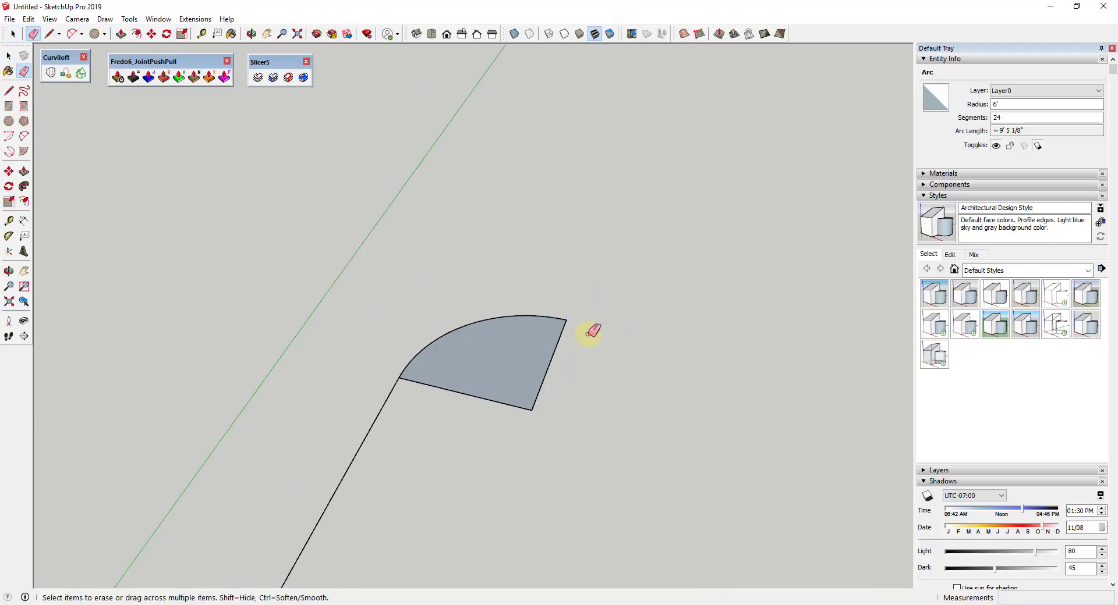
Make a copy of the quarter arc rotated 180° about its free end, aligned with the red axis.
key("space")
left_click(543, 316)
key("q")
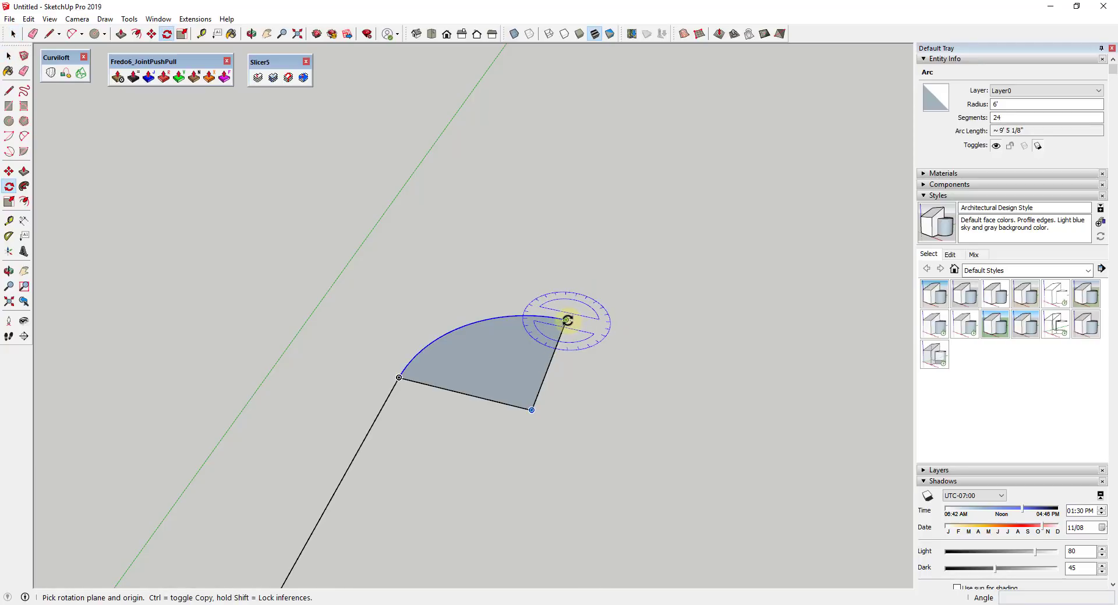
left_click(566, 320)
left_click(445, 294)
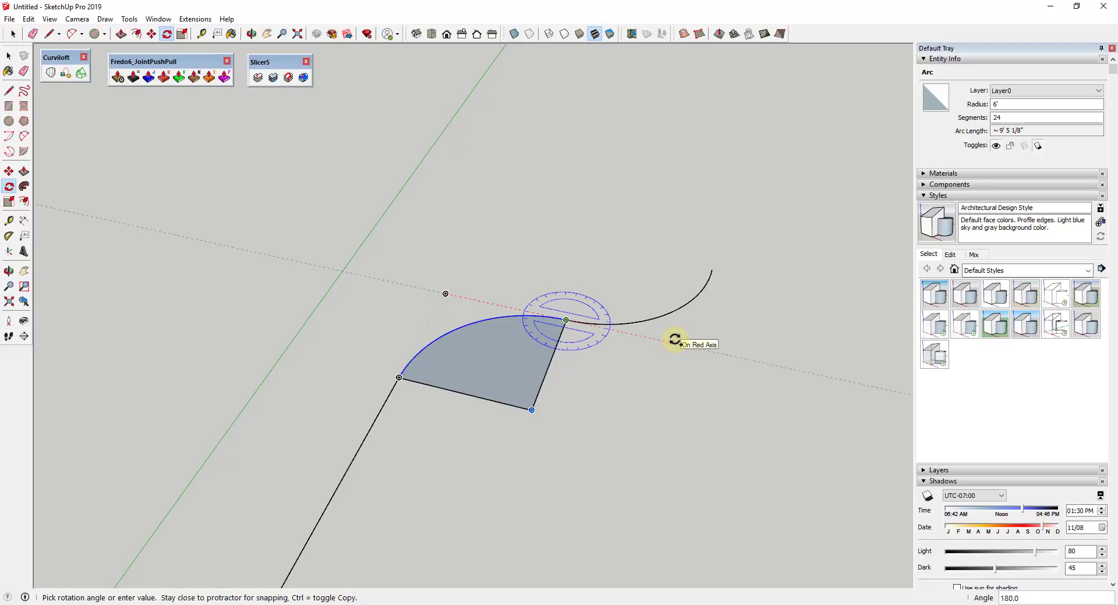
left_click(674, 340)
key("space")
Scale the copied arc down uniformly from its far corner to a 3' radius.
key("s")
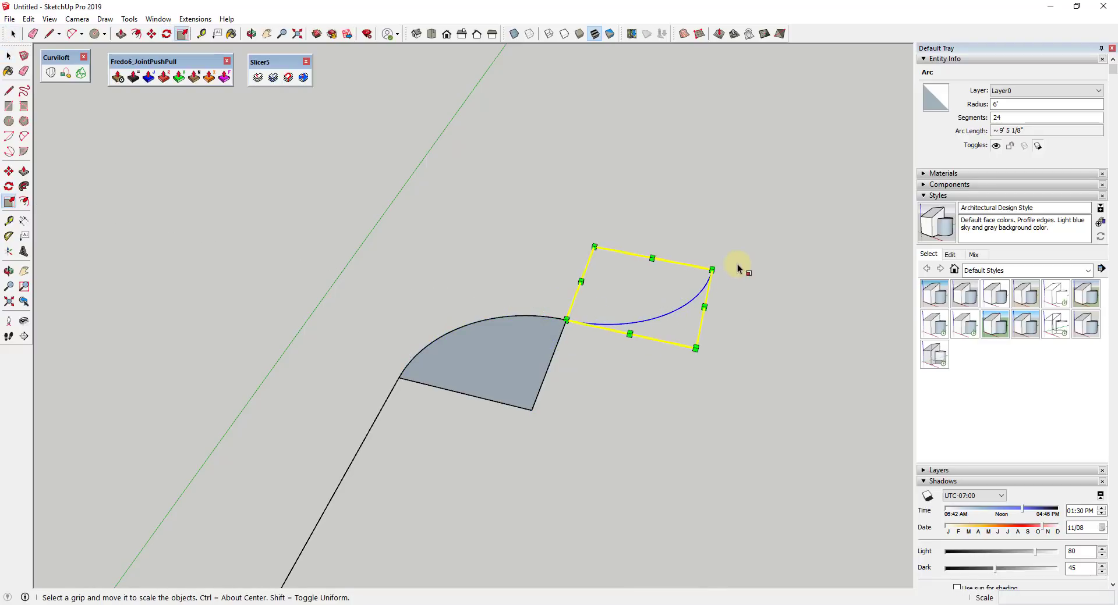
left_click_drag(716, 267, 642, 294)
key("space")
Erase the quarter circle's two straight radius edges, leaving only the long edge and the S-shaped curve.
key("e")
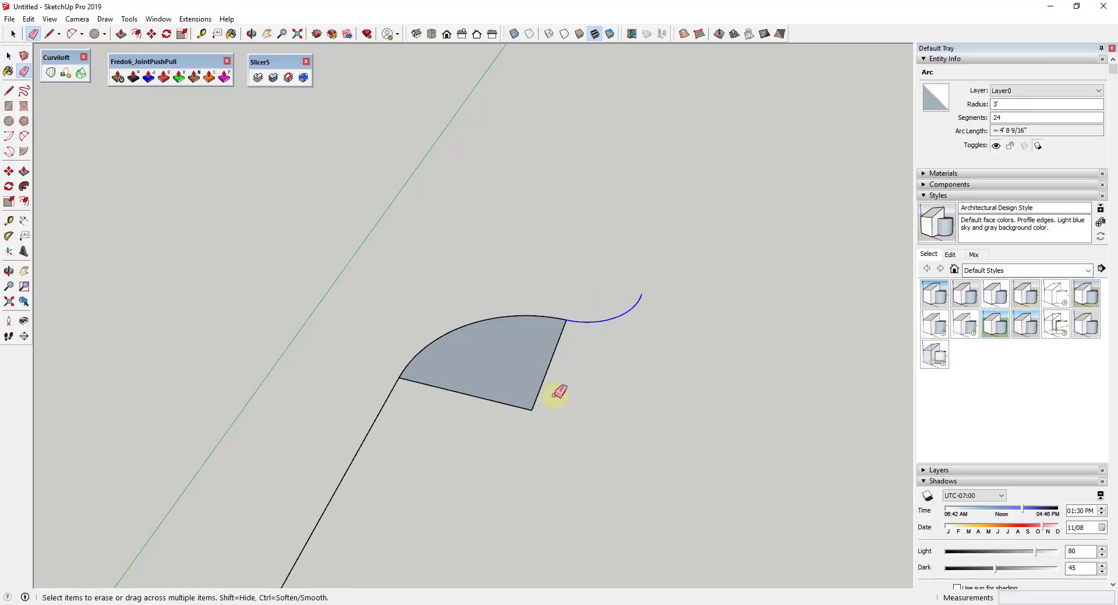
mouse_move(554, 394)
left_mouse_down()
mouse_move(506, 404)
mouse_move(629, 332)
left_mouse_up()
mouse_move(629, 331)
middle_mouse_down()
mouse_move(599, 399)
mouse_move(618, 245)
mouse_move(524, 357)
mouse_move(497, 367)
middle_mouse_up()
key("space")
scroll(539, 338, "up", 1)
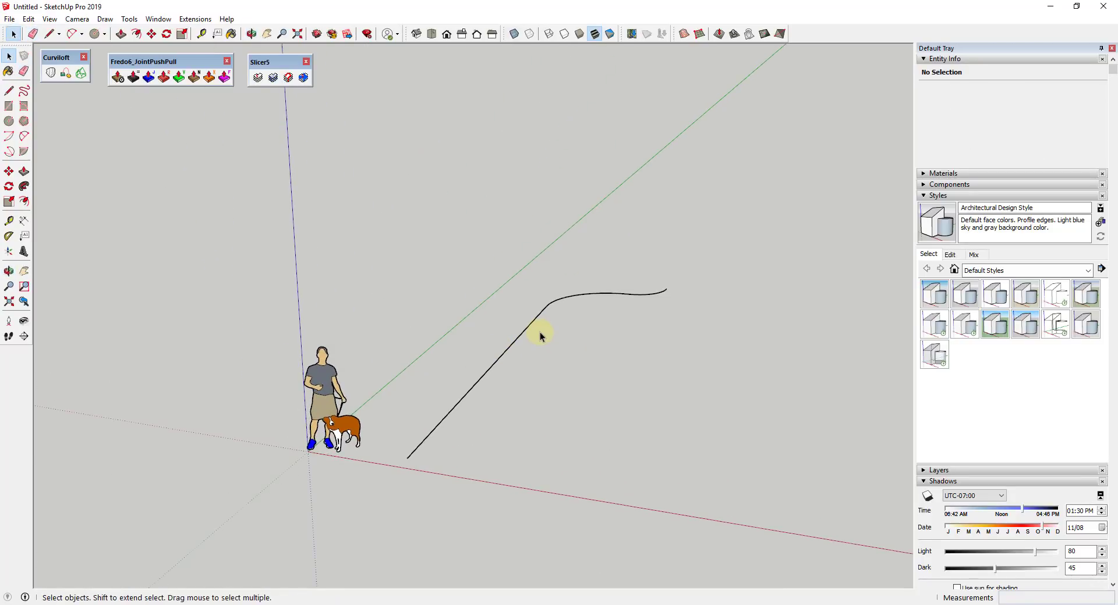
scroll(544, 323, "down", 1)
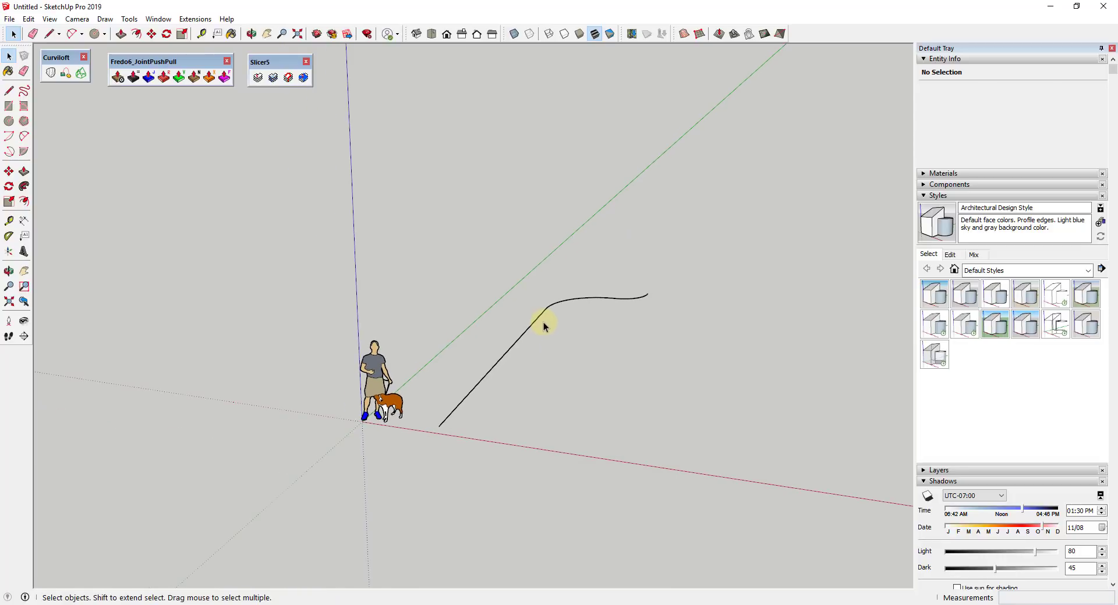
scroll(547, 319, "up", 1)
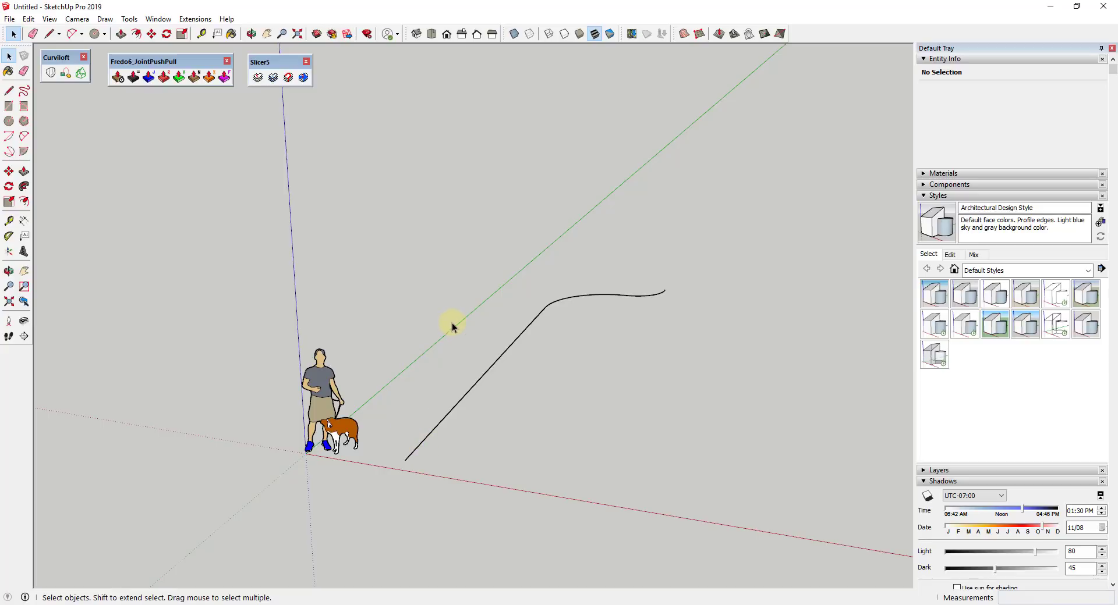
Draw an upright 8' high rectangle on the long straight edge, with its top edge parallel to the green axis.
key("l")
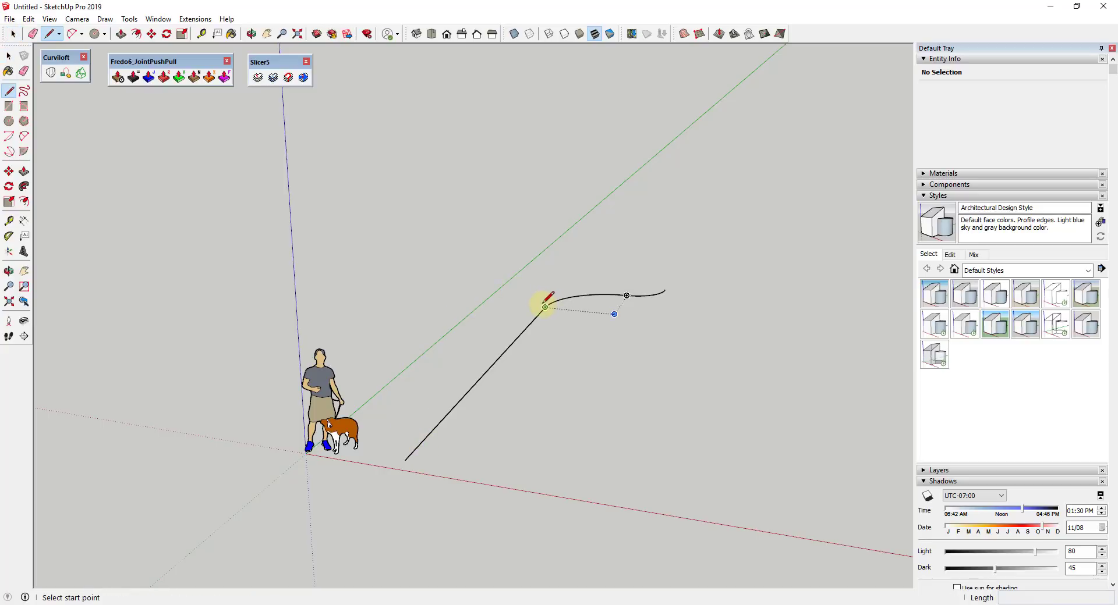
left_click(545, 307)
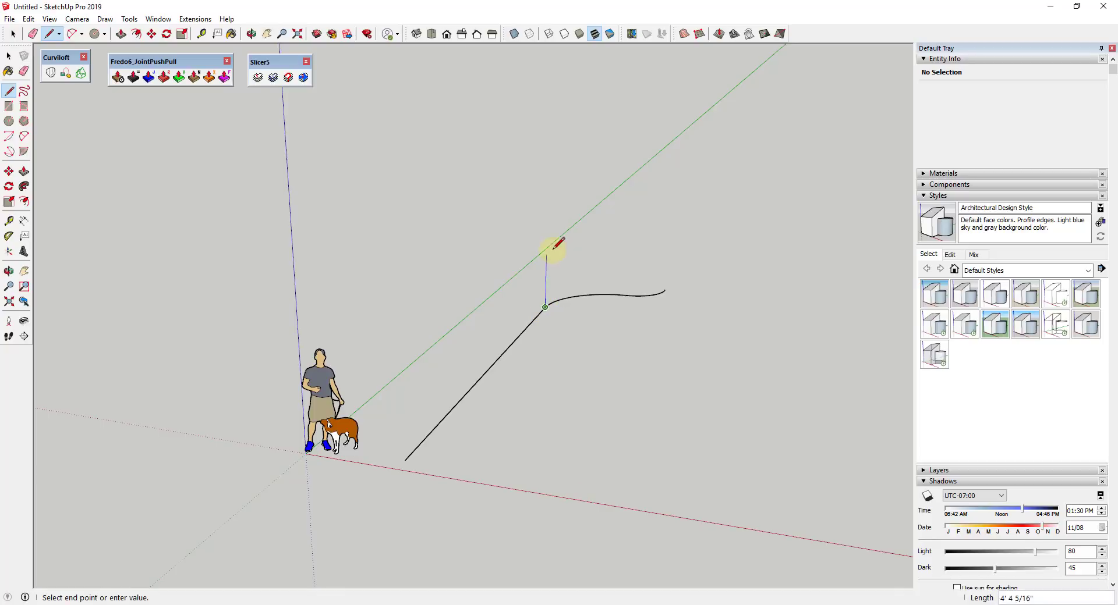
left_click(547, 216)
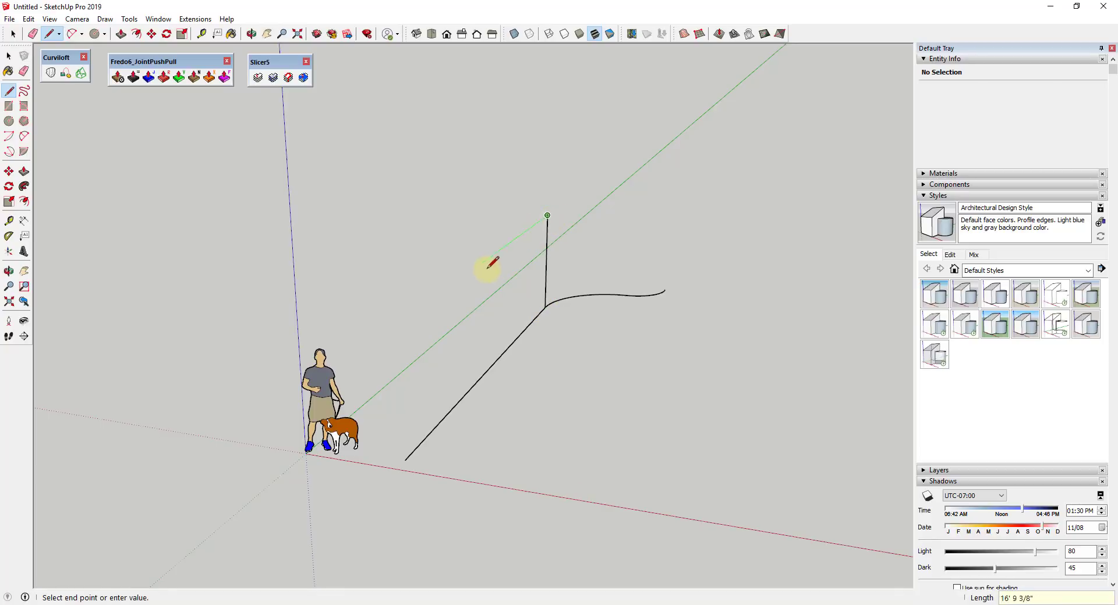
left_click(404, 456, "shift")
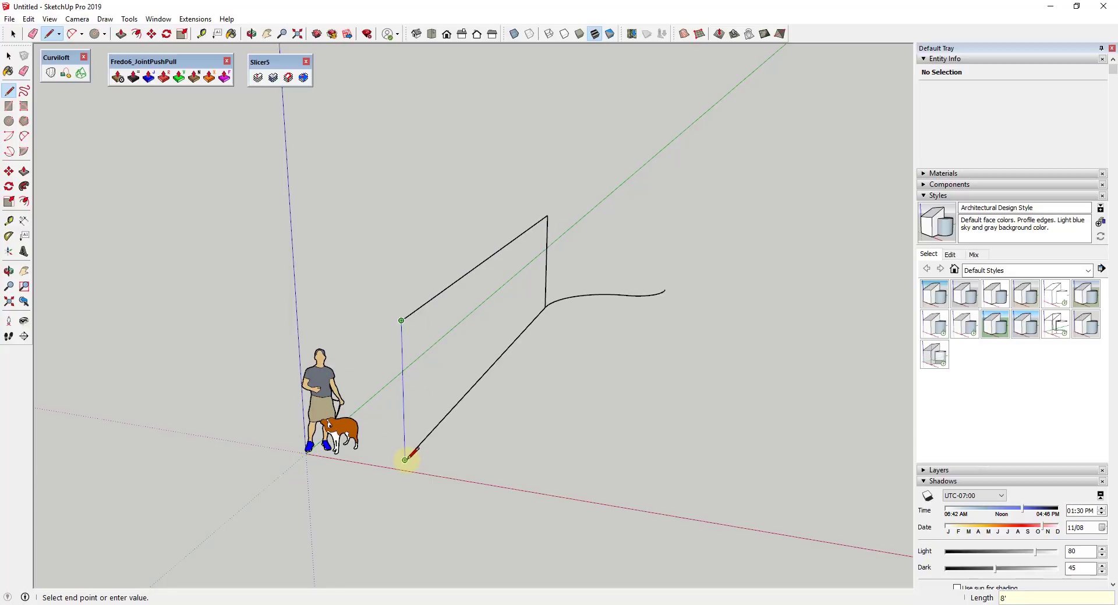
left_click(405, 460)
Delete the upright rectangle's face and keep its outline.
key("space")
left_click(472, 304)
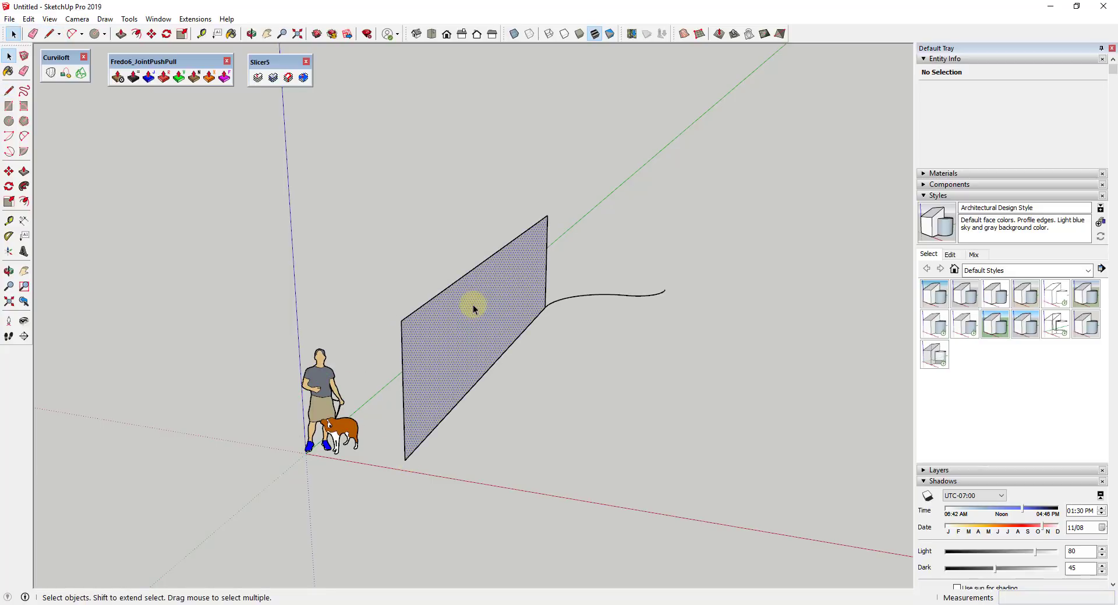
key("Delete")
Draw a two-point arc with a chord of about 21' from a point on the top edge to its far corner, bulging toward the S-curve.
middle_click_drag(480, 295, 460, 402)
key("a")
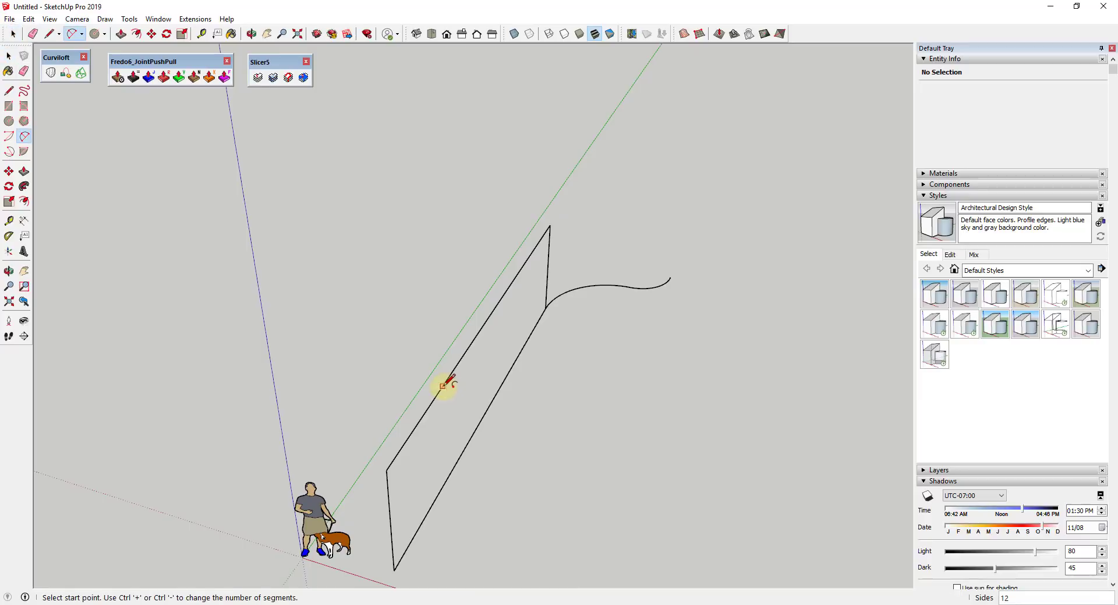
left_click(449, 376)
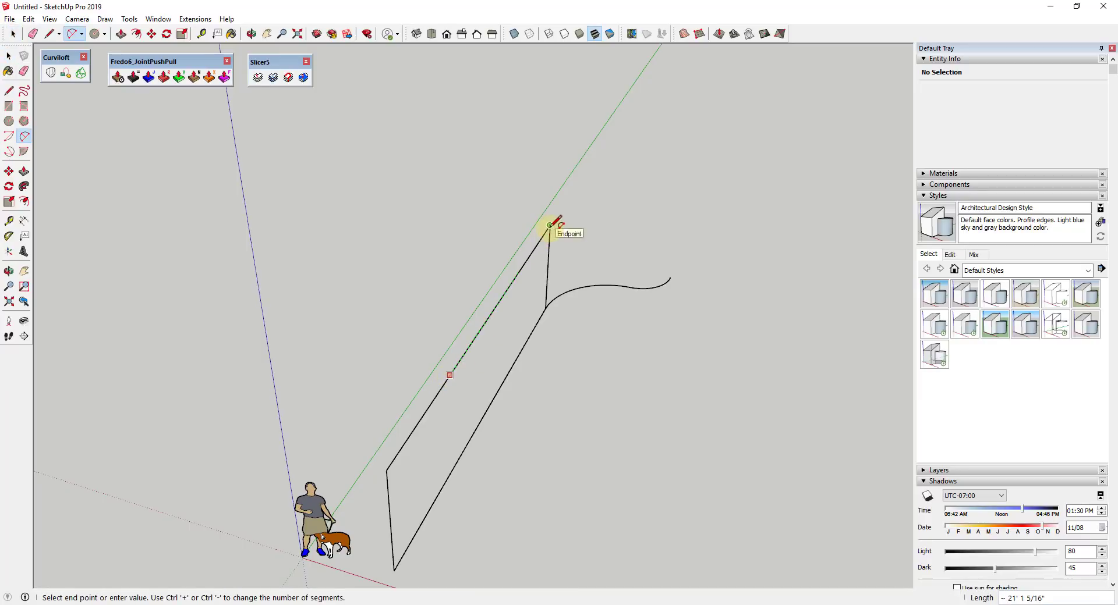
left_click(549, 226)
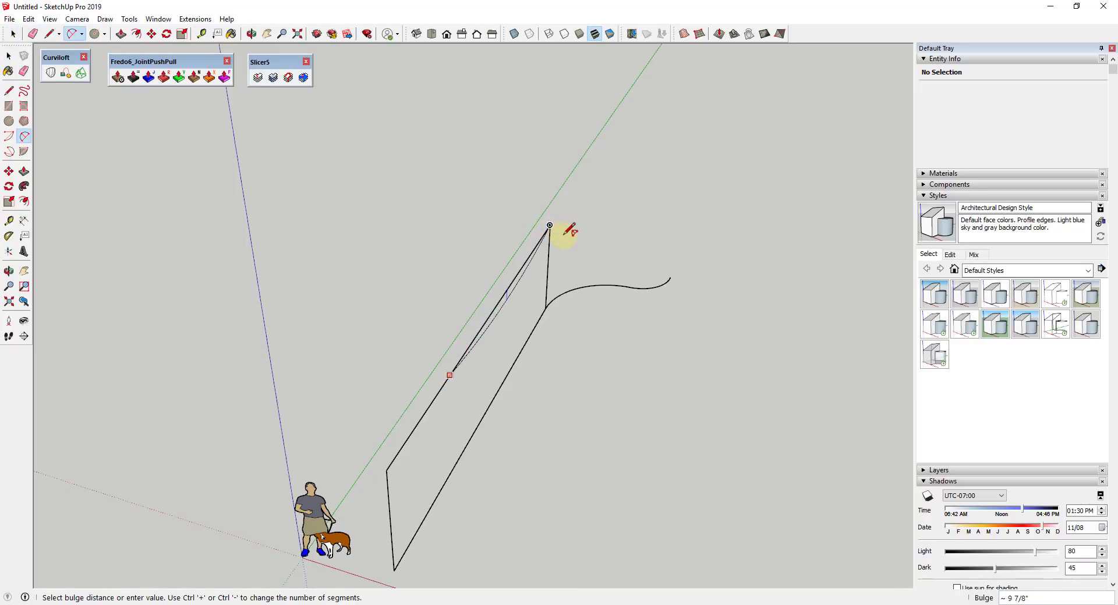
left_click(594, 241)
key("e")
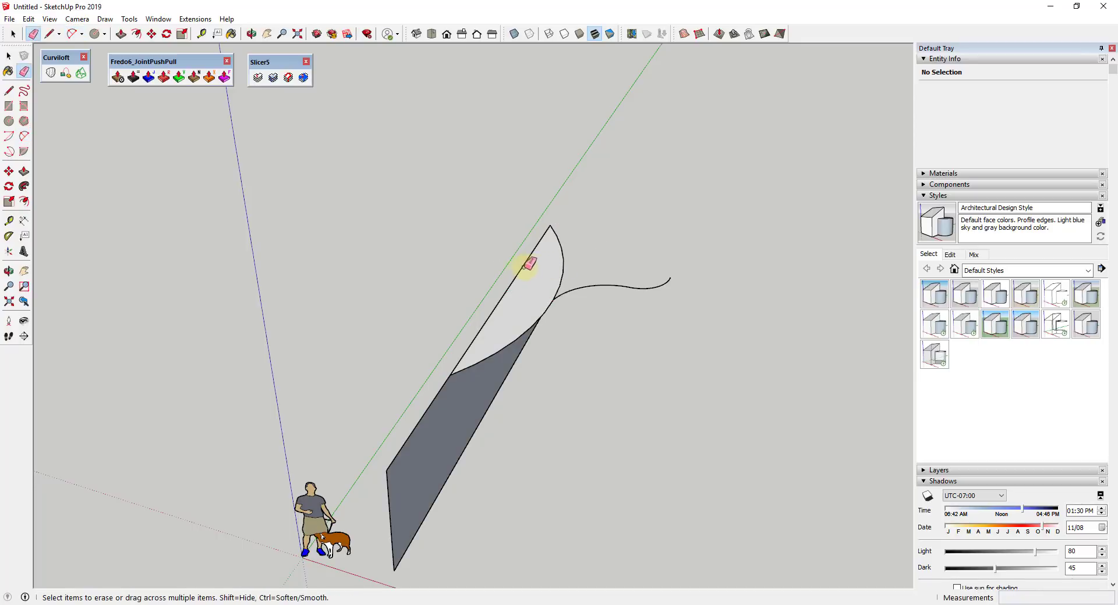
Erase the straight top-edge segment spanned by the arc so only the guide edges remain without faces.
left_click(525, 262)
mouse_move(513, 255)
middle_mouse_down()
mouse_move(529, 319)
mouse_move(447, 192)
mouse_move(544, 260)
middle_mouse_up()
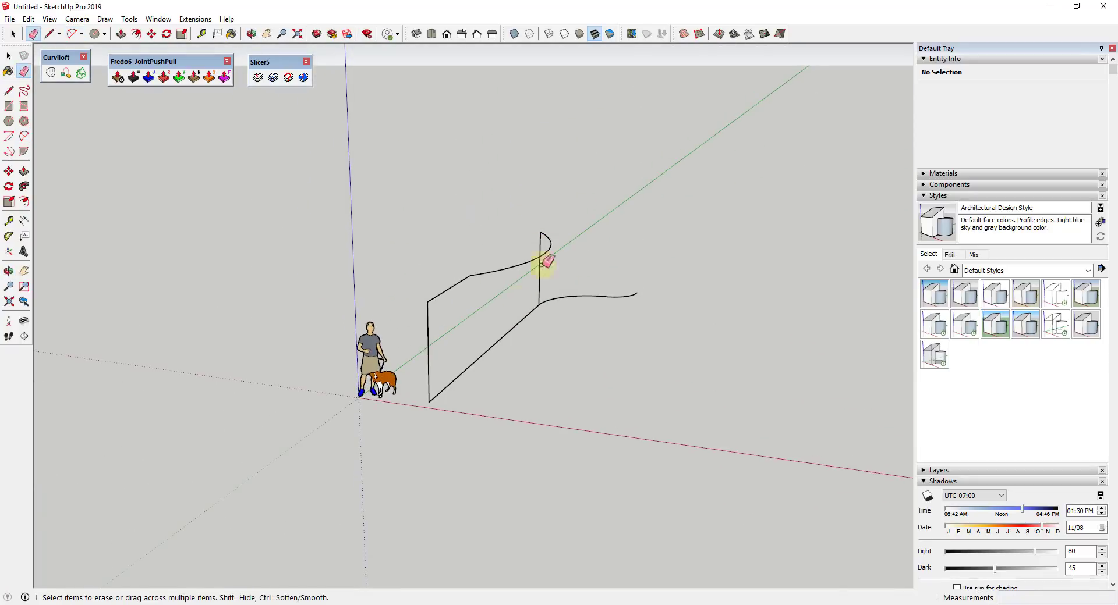
scroll(469, 338, "down", 3)
scroll(477, 321, "down", 2)
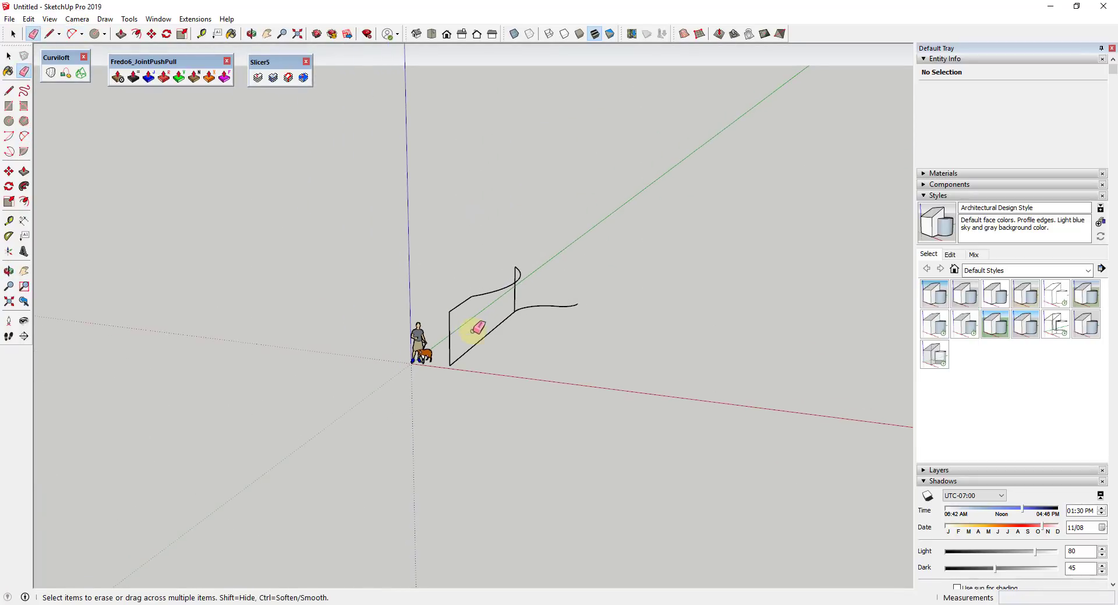
Copy all the guide edges, including the S-shaped curve, about 35' along the red axis.
key("space")
left_click_drag(437, 242, 534, 394)
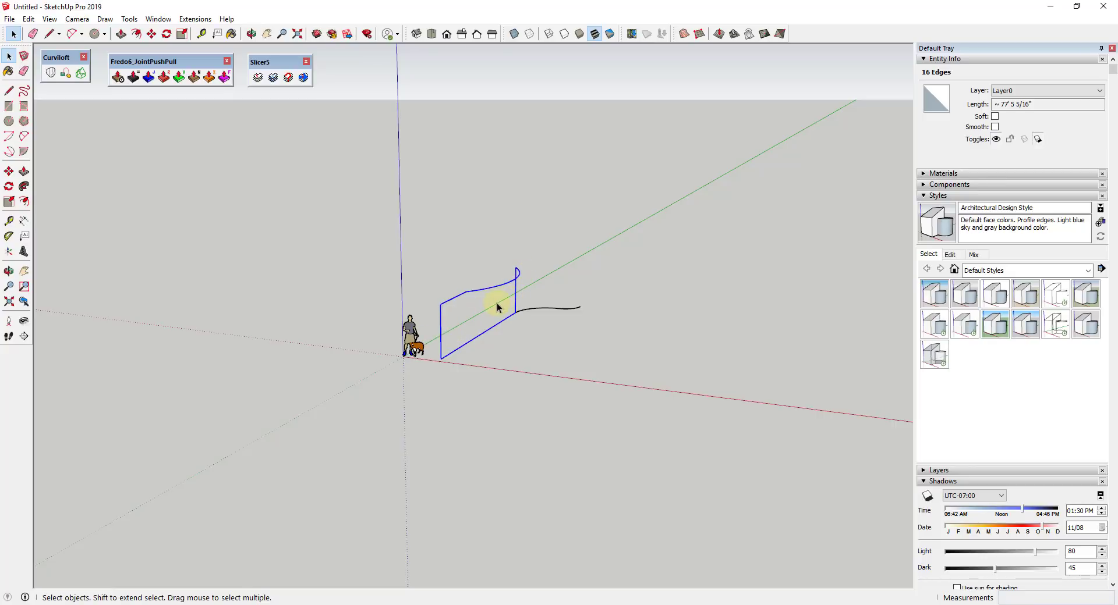
scroll(592, 361, "down", 1)
left_click_drag(473, 279, 597, 387)
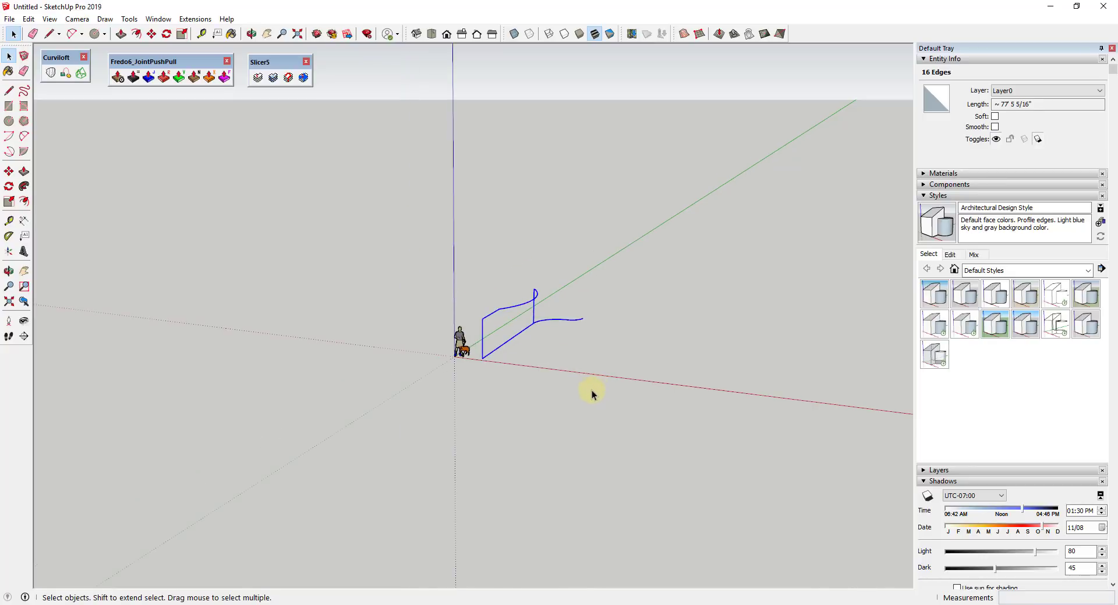
key("m")
left_click(486, 362)
key("ctrl")
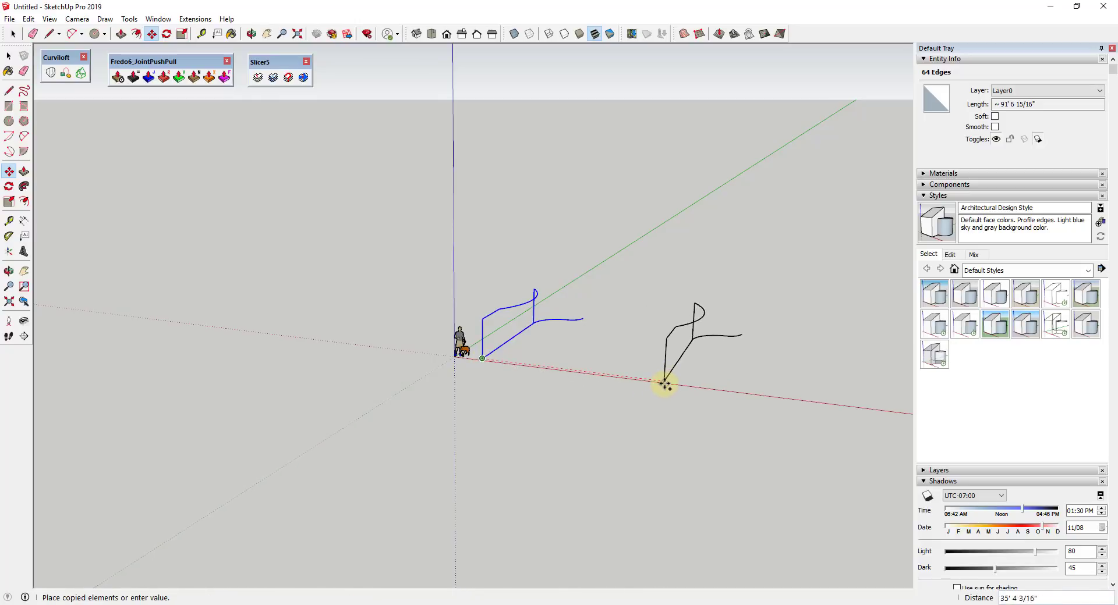
left_click(669, 381)
key("space")
left_click(751, 370)
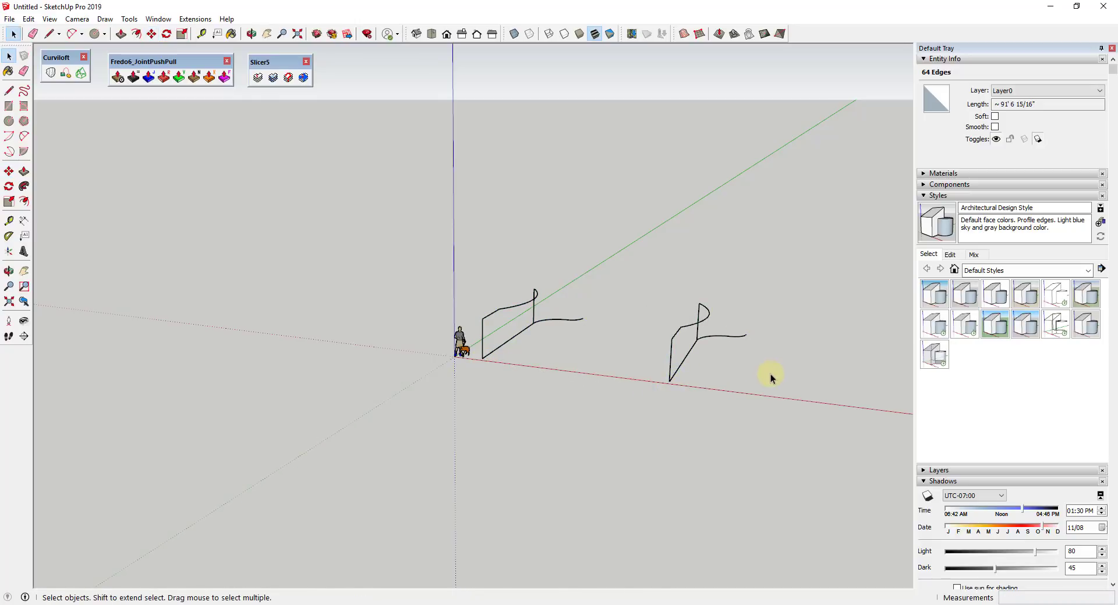
Skin the original upright outline with Curviloft's Skinning tool, leaving out the S-shaped curve, and generate the surface.
scroll(756, 373, "up", 2)
scroll(510, 322, "up", 1)
scroll(624, 291, "up", 1)
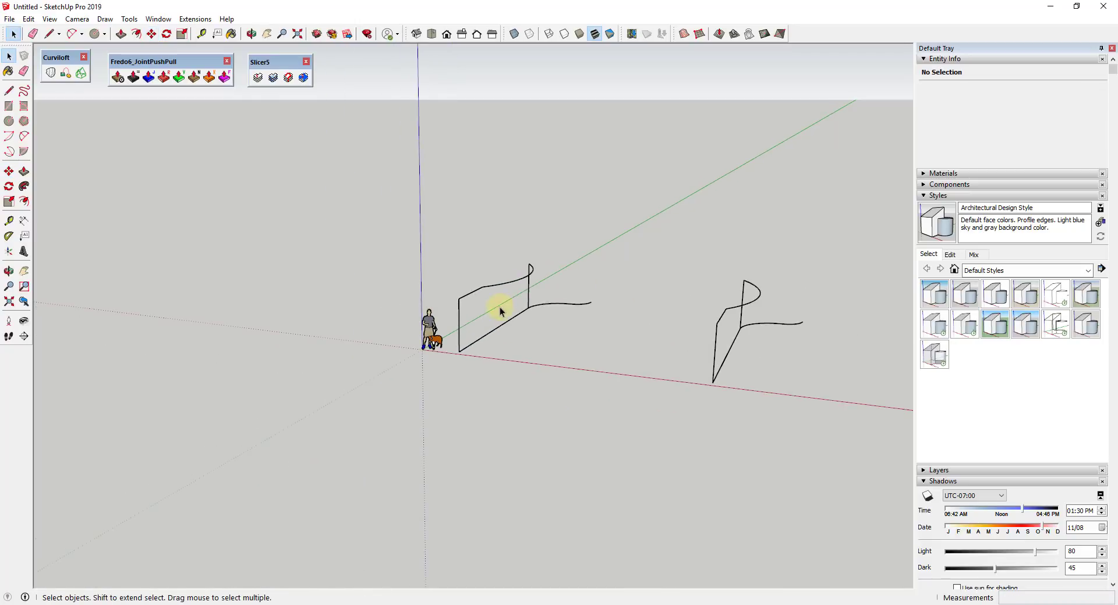
scroll(483, 302, "up", 2)
mouse_move(417, 199)
left_mouse_down()
mouse_move(553, 416)
mouse_move(579, 425)
left_mouse_up()
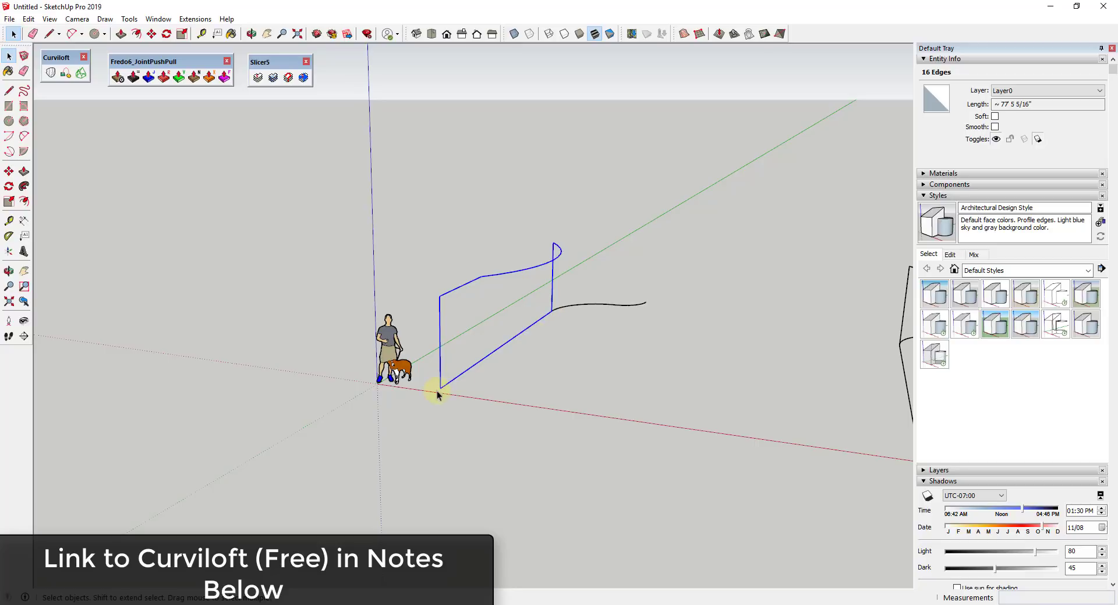
left_click(81, 76)
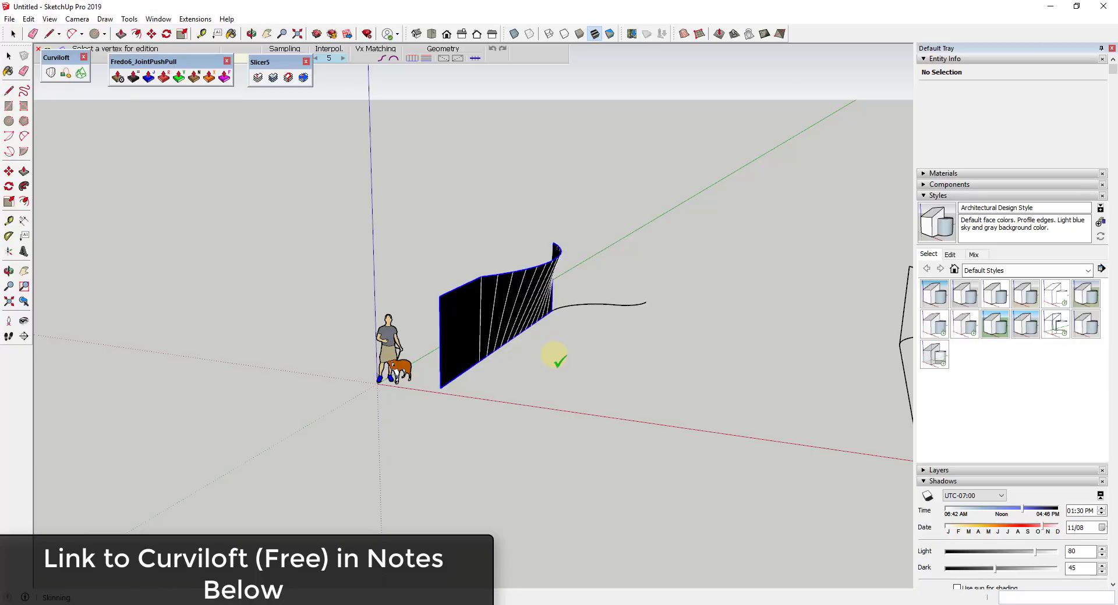
scroll(544, 352, "up", 2)
middle_click_drag(542, 350, 617, 367)
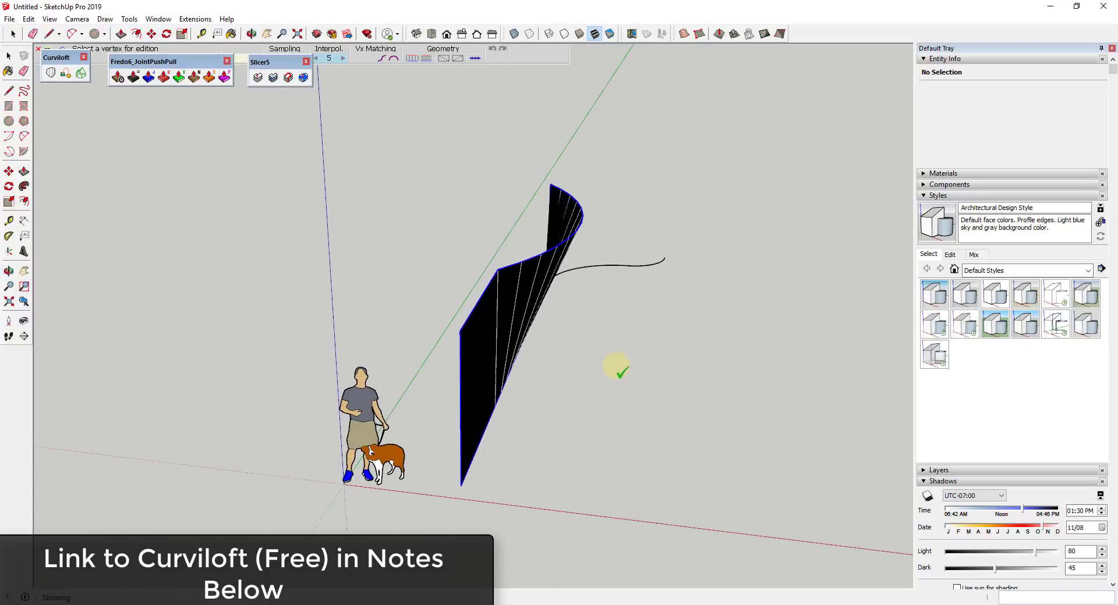
left_click(594, 322)
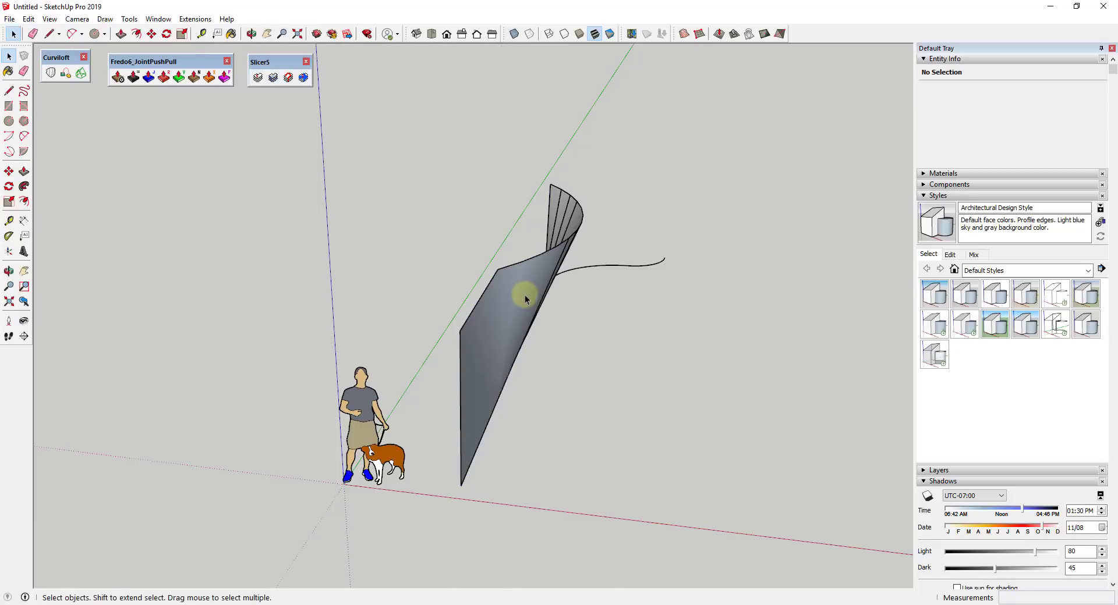
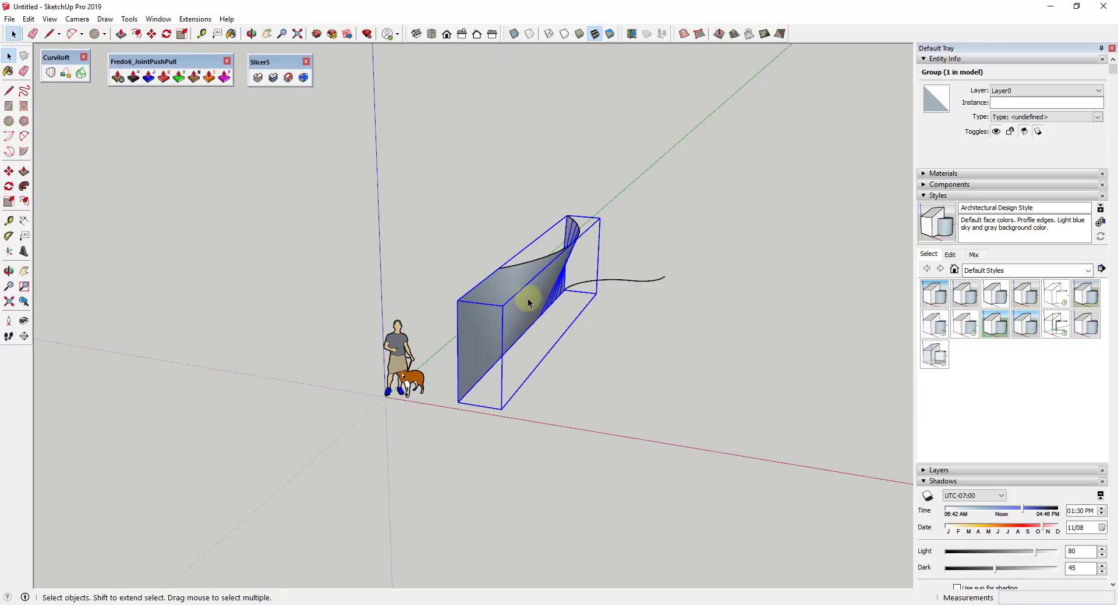
Try to Push/Pull the curved skin surface inside its group.
scroll(525, 300, "down", 2)
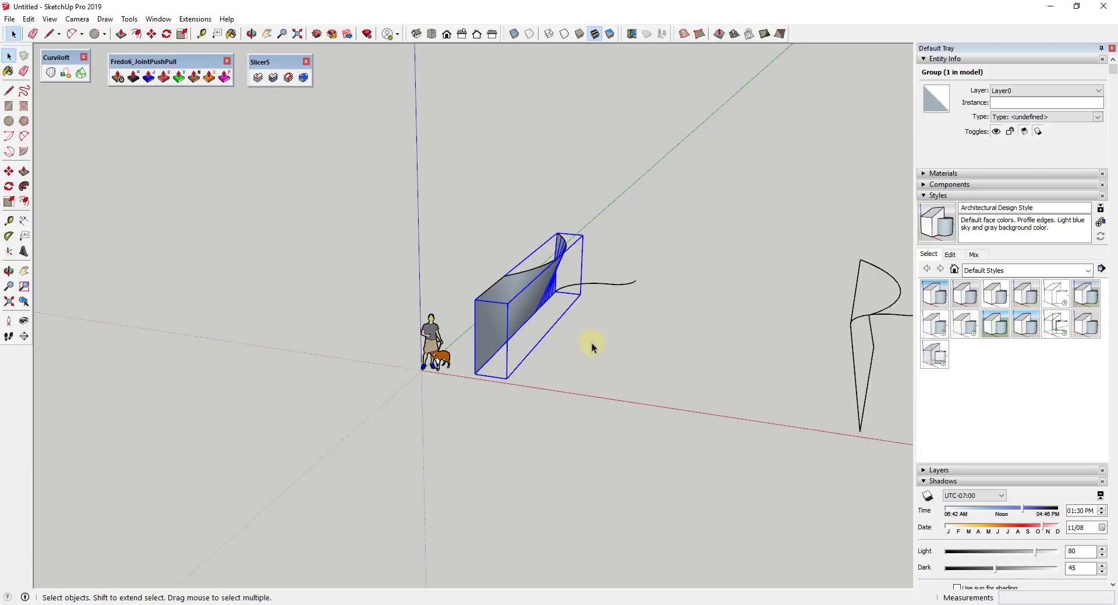
middle_click_drag(591, 344, 621, 356)
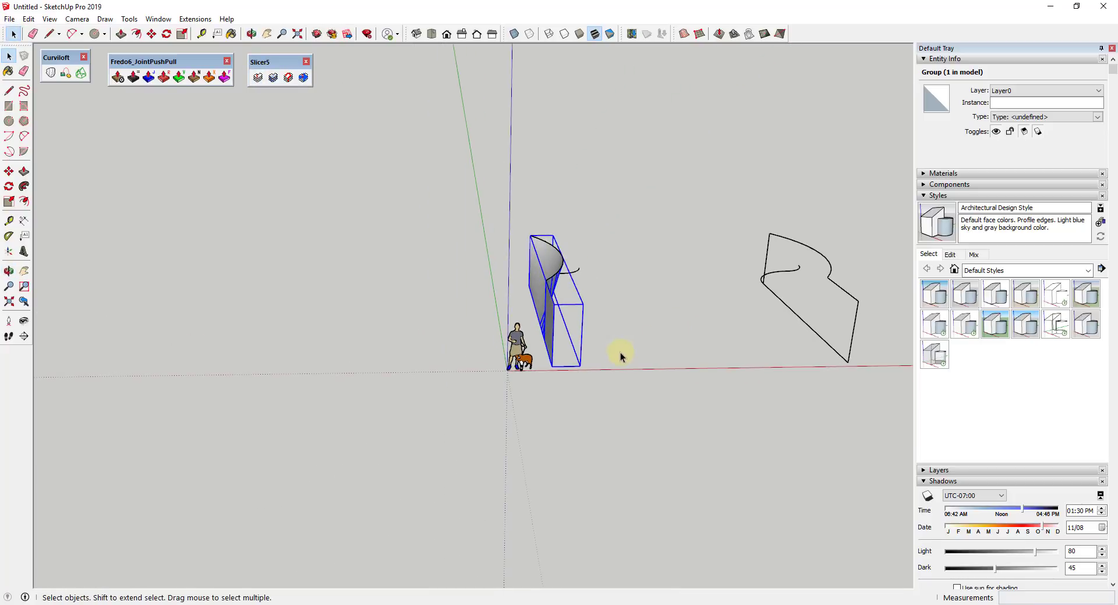
middle_click_drag(623, 319, 454, 279)
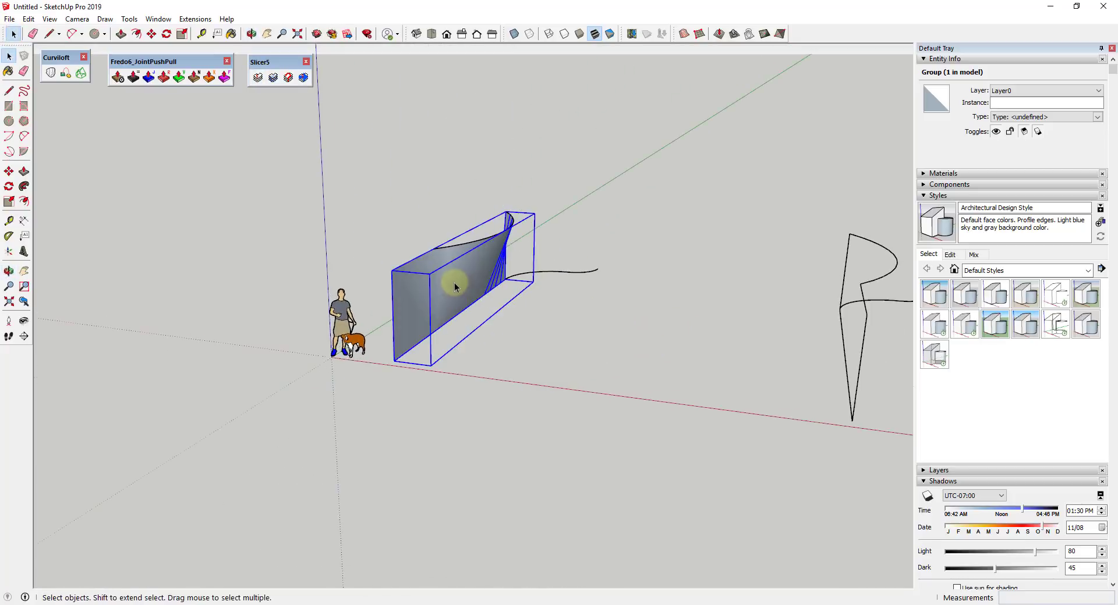
double_click(455, 282)
key("p")
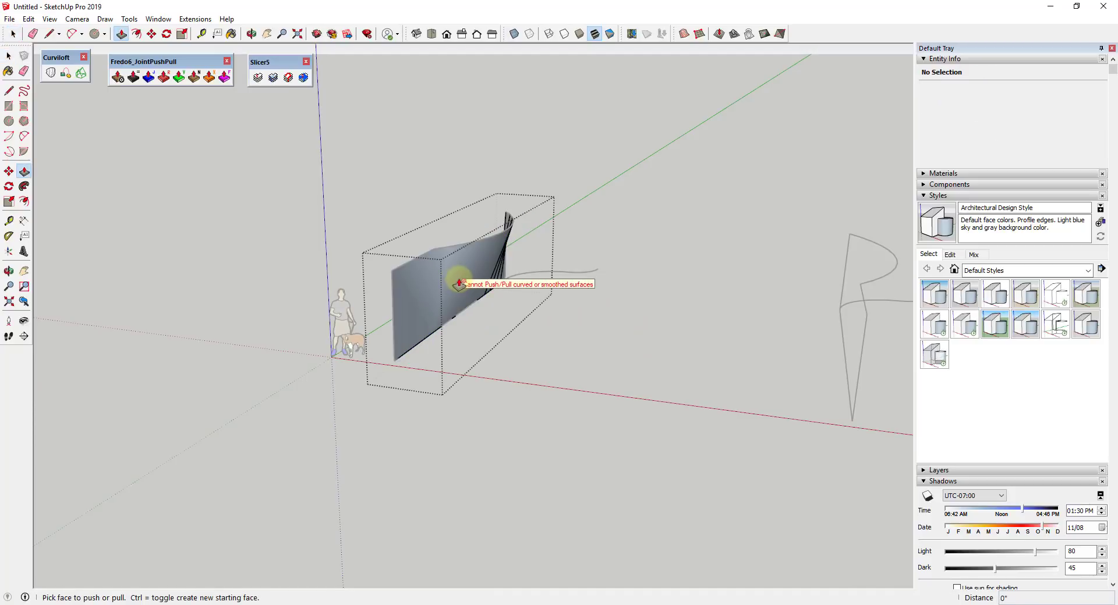
key("space")
left_click(459, 278)
key("p")
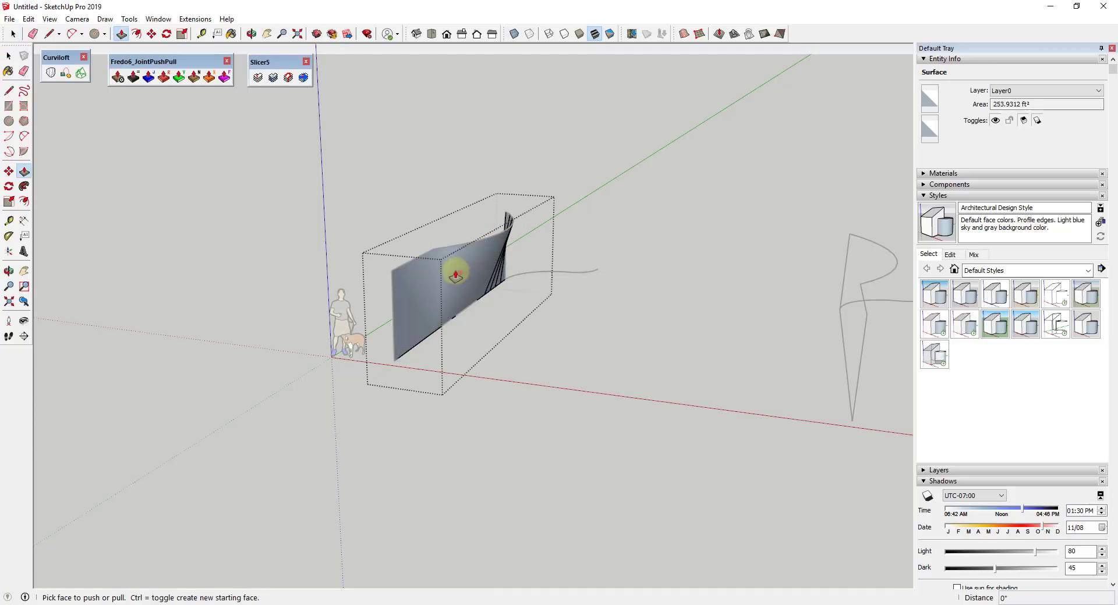
key("space")
left_click(561, 299)
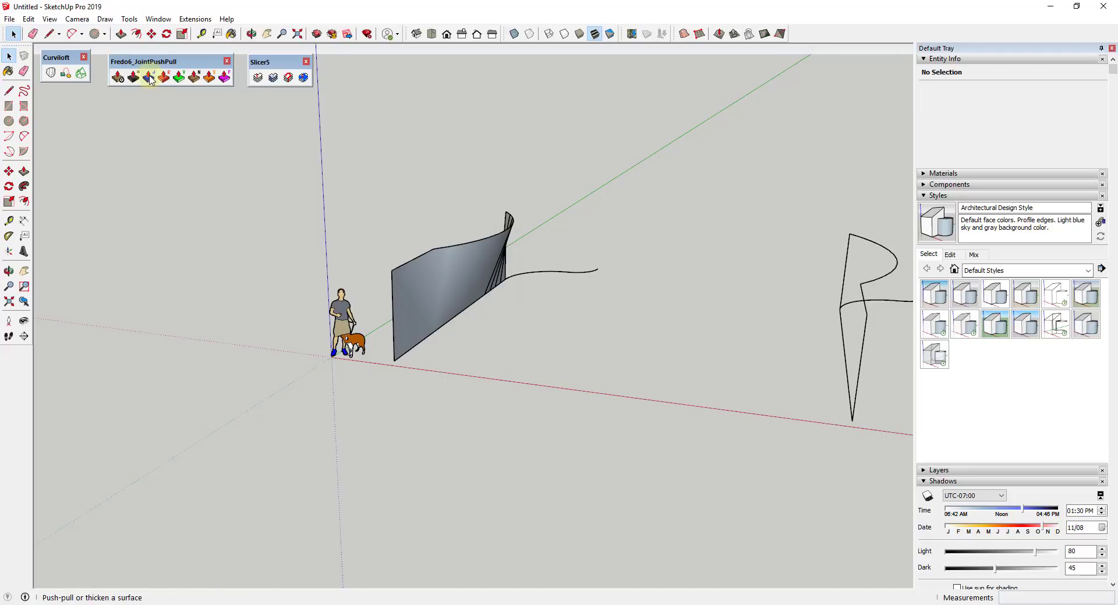
Select the curved skin group and move the three floating extension toolbars lower to free the space above them.
middle_click_drag(378, 262, 674, 295)
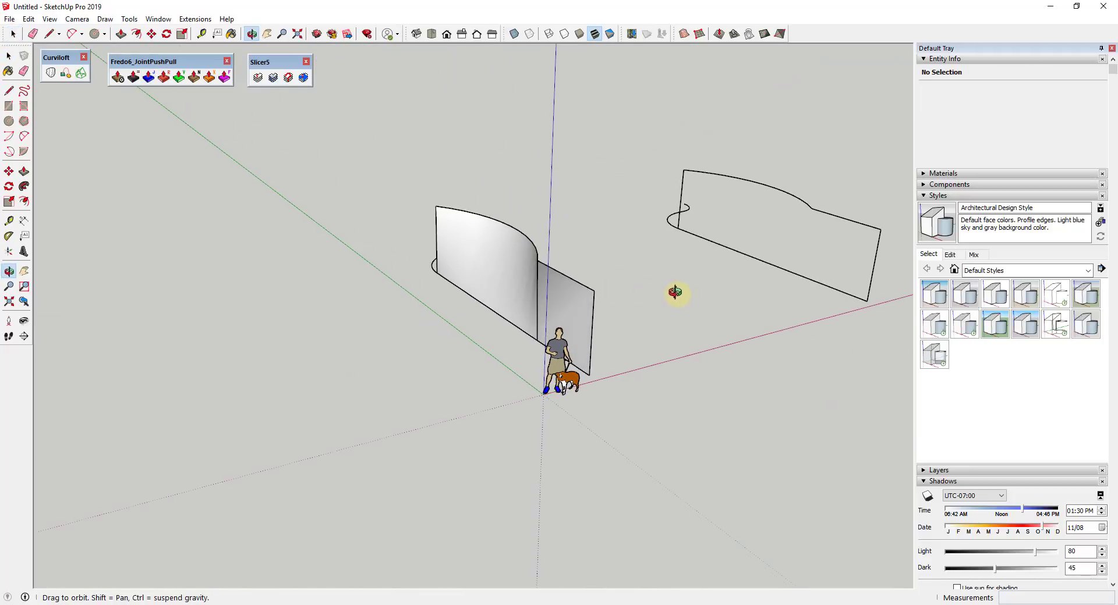
left_click(488, 278)
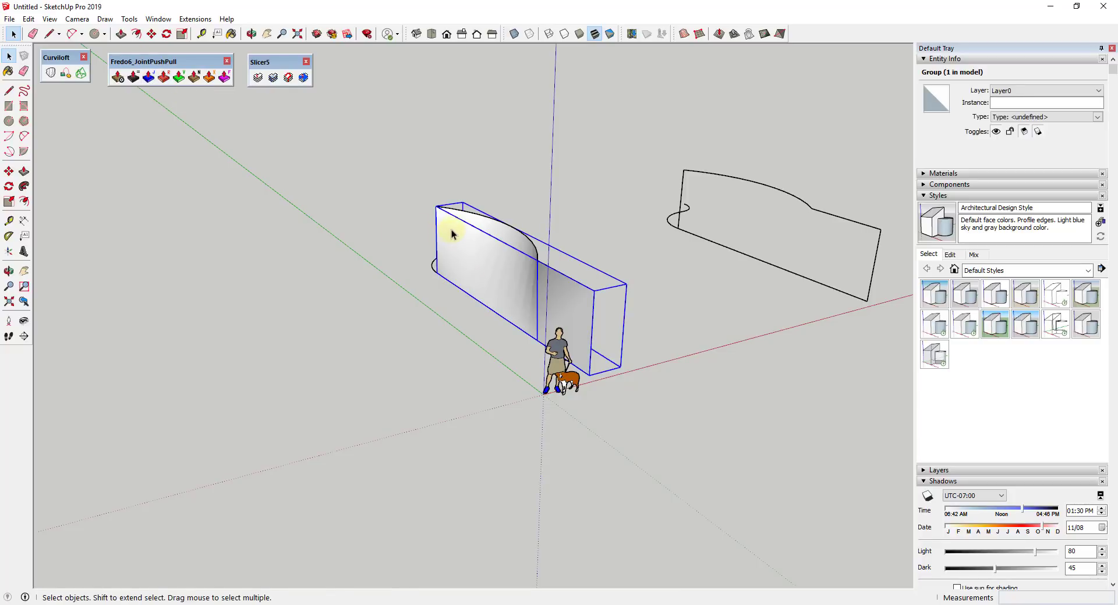
scroll(606, 327, "up", 4)
middle_click_drag(606, 326, 488, 303)
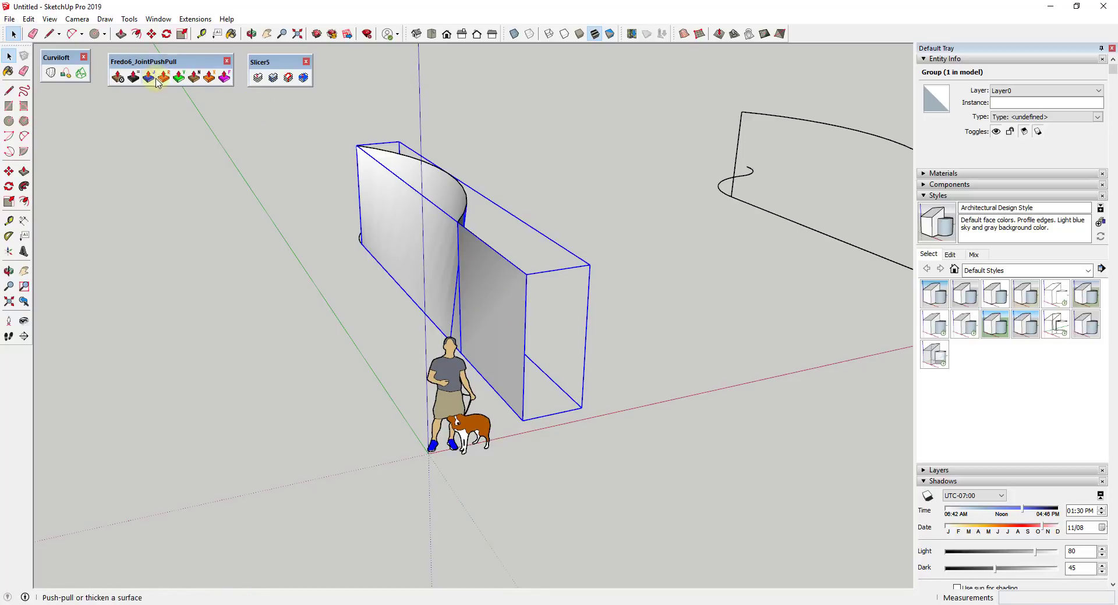
left_click_drag(154, 62, 154, 110)
left_click_drag(259, 68, 252, 119)
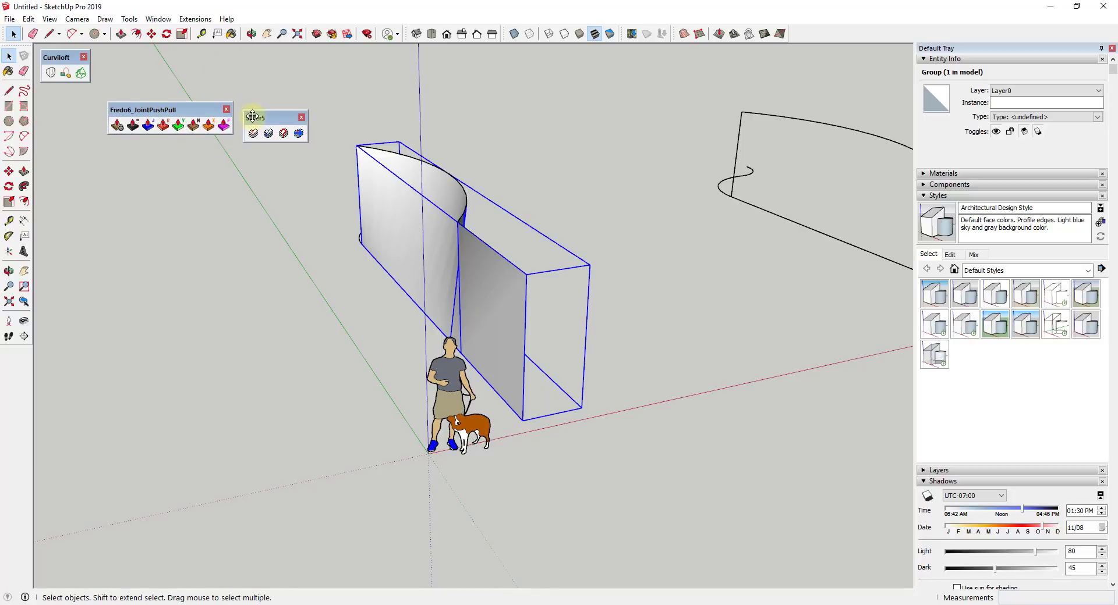
left_click_drag(55, 53, 59, 103)
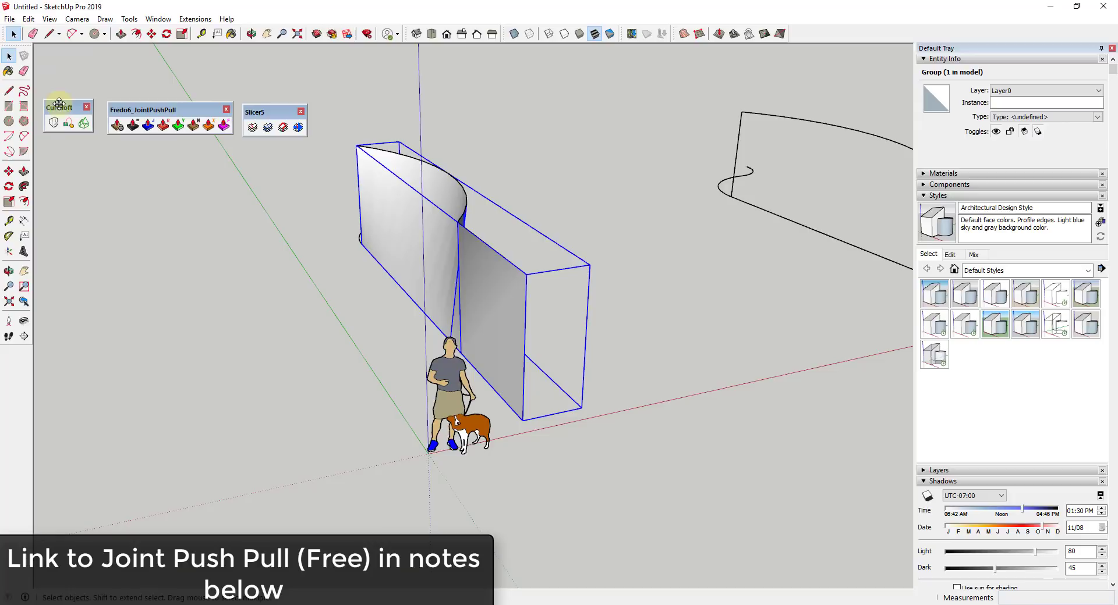
Thicken the curved skin surface by 4" with Joint Push Pull, using Contour borders.
left_click(148, 125)
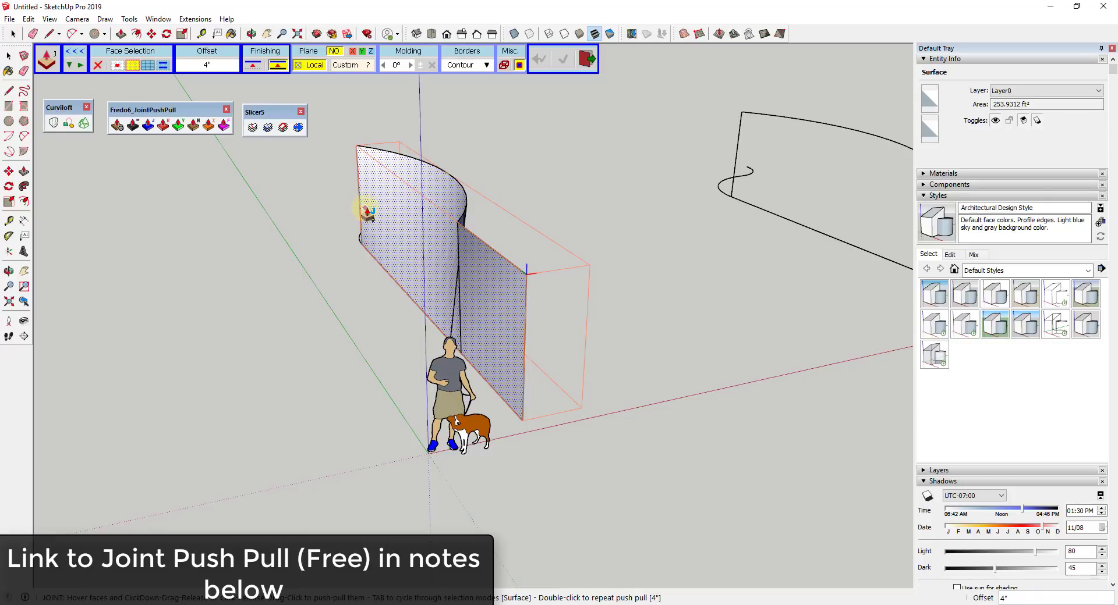
left_click(473, 64)
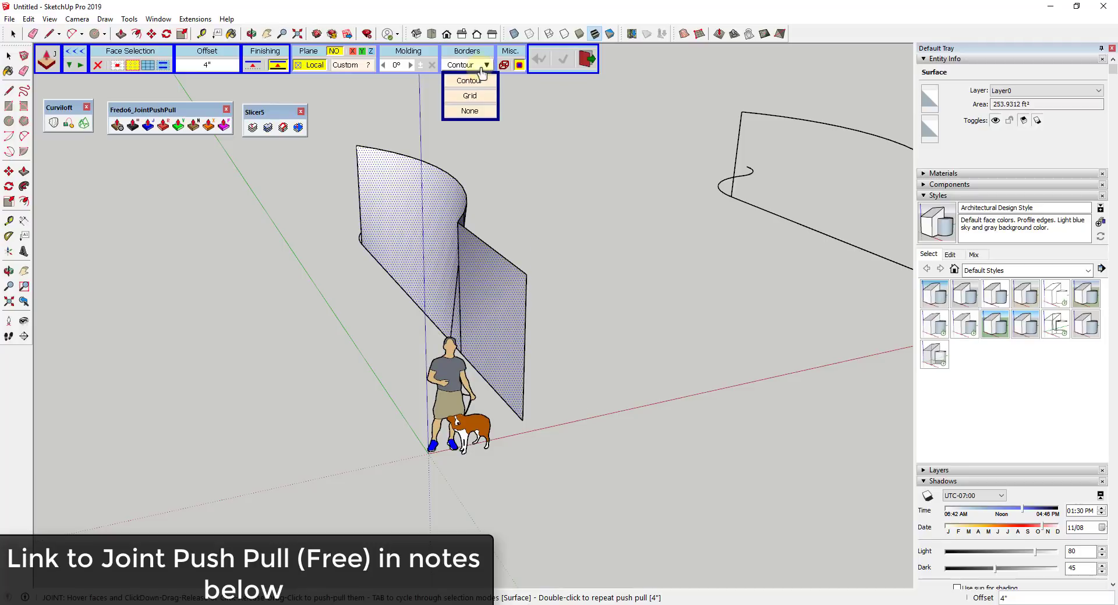
left_click(478, 81)
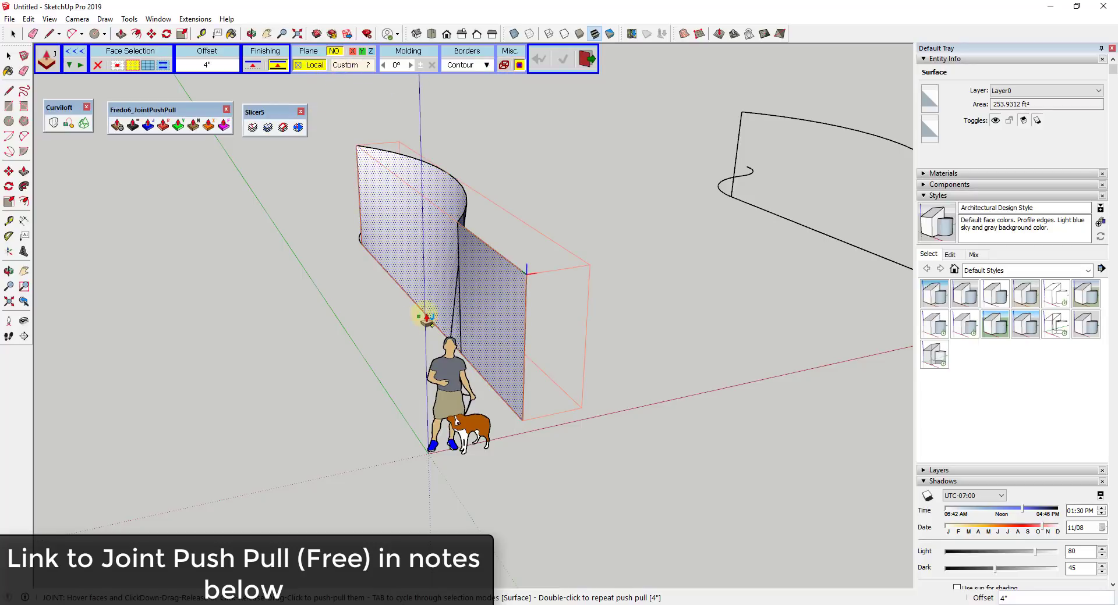
scroll(520, 314, "up", 1)
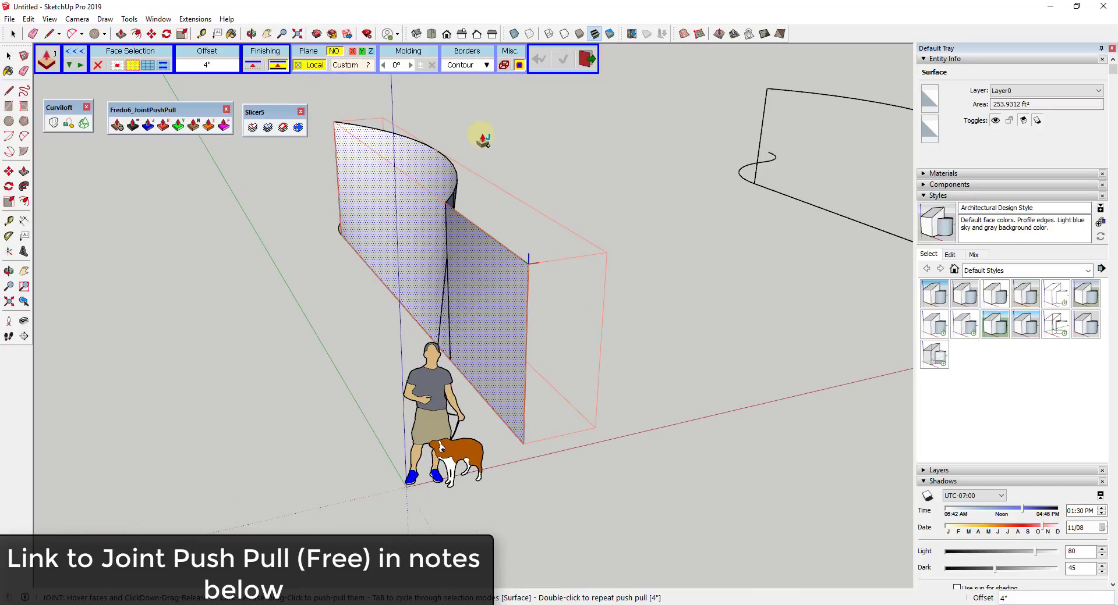
left_click(461, 65)
left_click(469, 81)
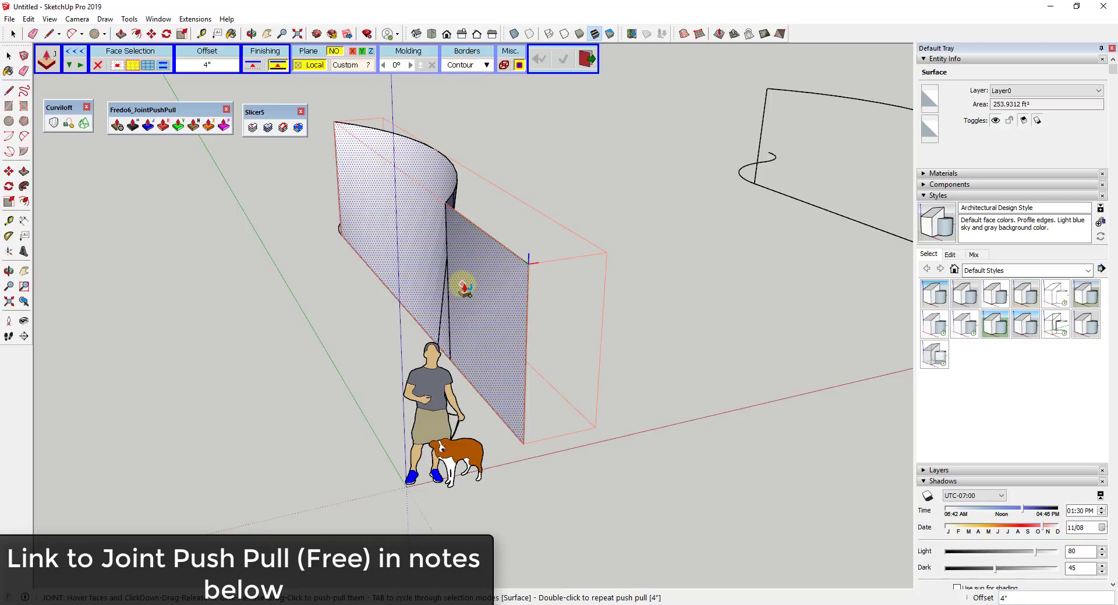
left_click(463, 286)
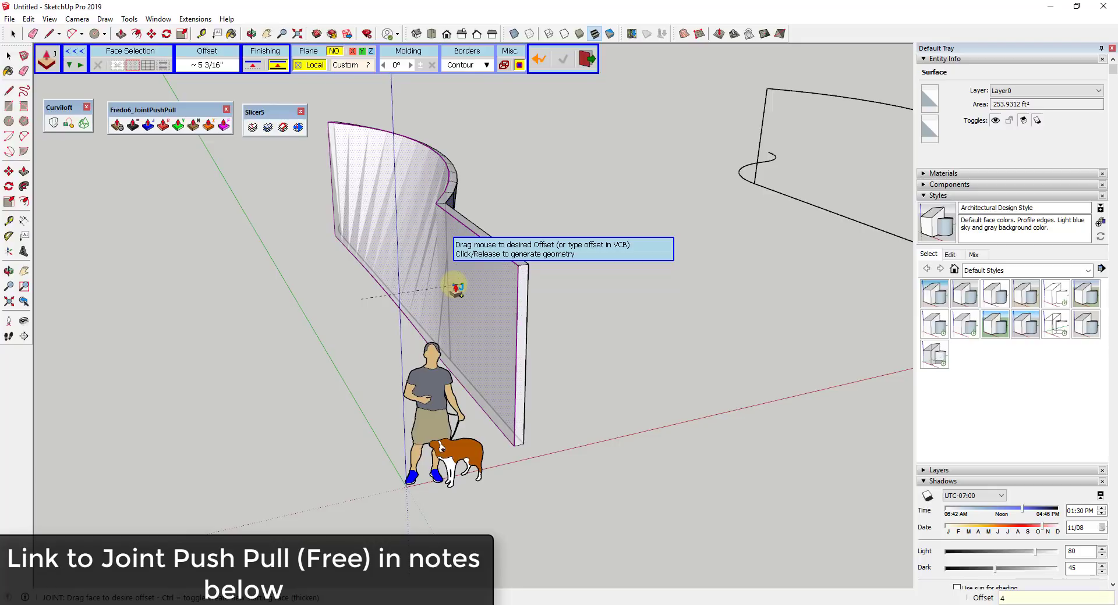
key("Return")
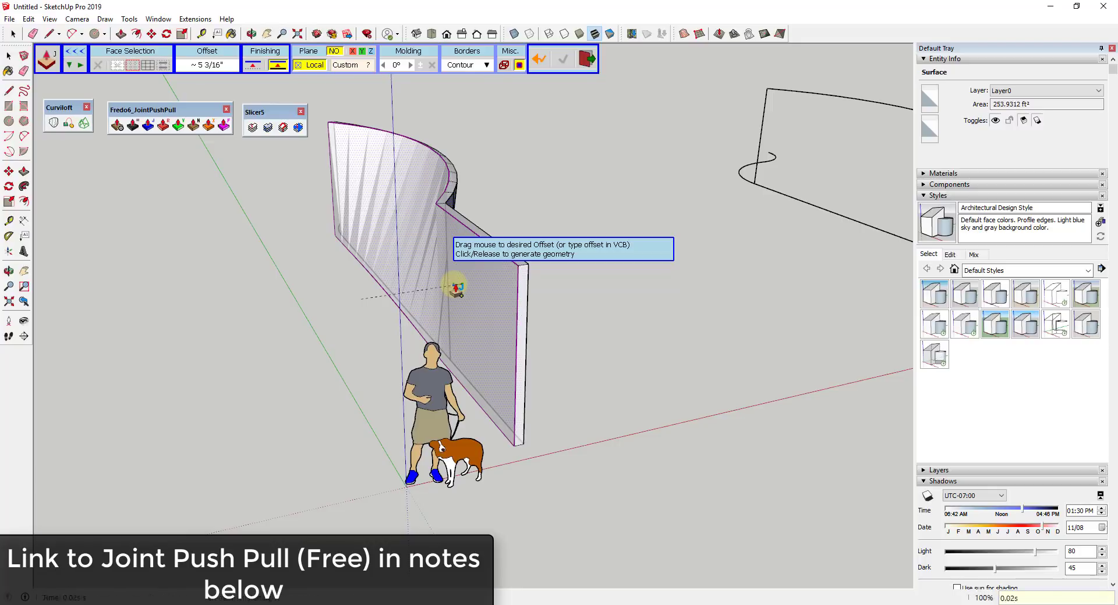
Select the thickened wall group and check in its entity information whether it is a solid.
middle_click_drag(621, 342, 472, 263)
key("space")
left_click(403, 242)
scroll(429, 266, "up", 2)
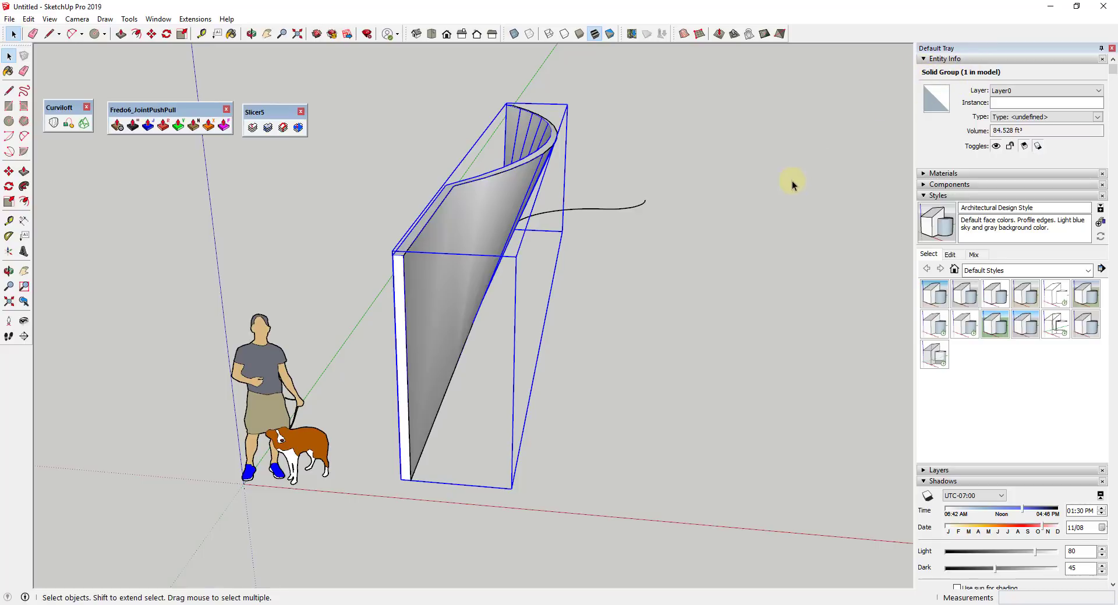
Try to run Slicer5 on the thickened wall group and save the model as "Sliced Wall for YouTube".
middle_click_drag(626, 317, 439, 252)
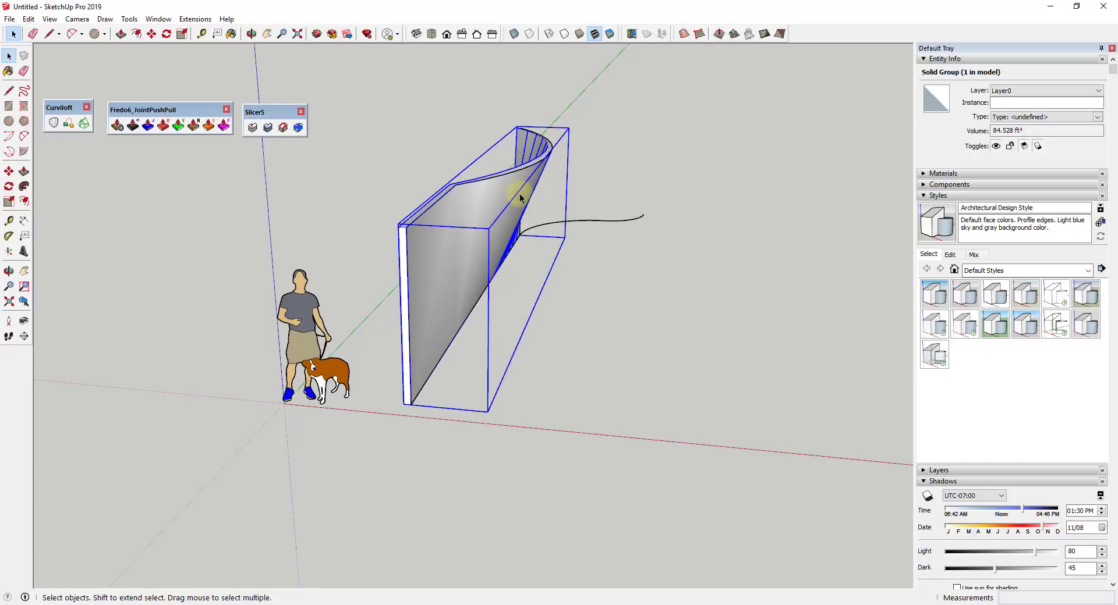
scroll(473, 259, "up", 5)
key("o")
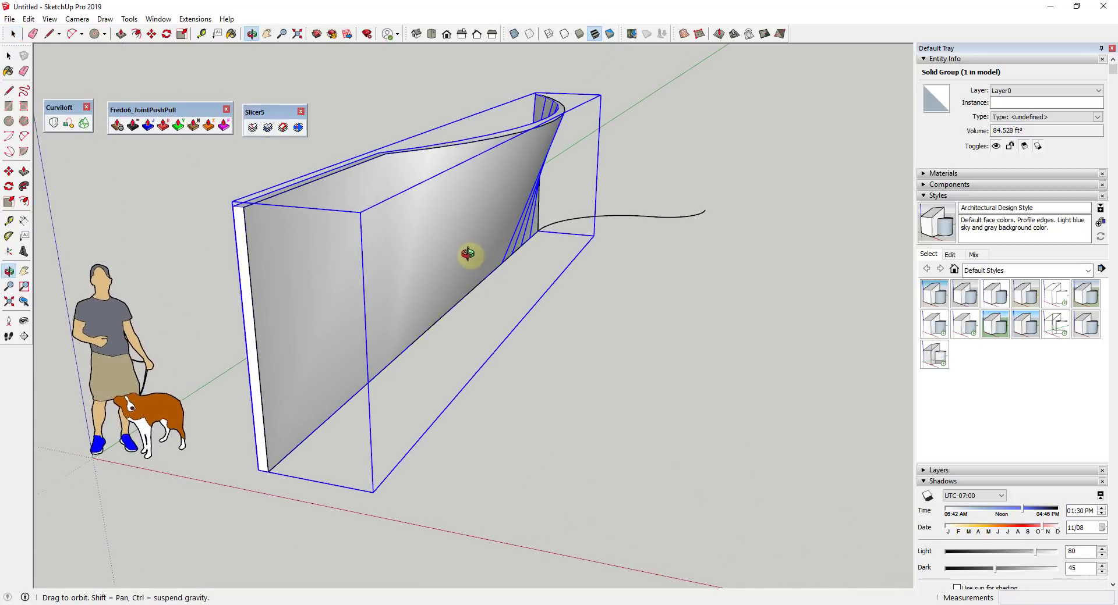
key("space")
scroll(530, 195, "down", 3)
scroll(525, 193, "up", 2)
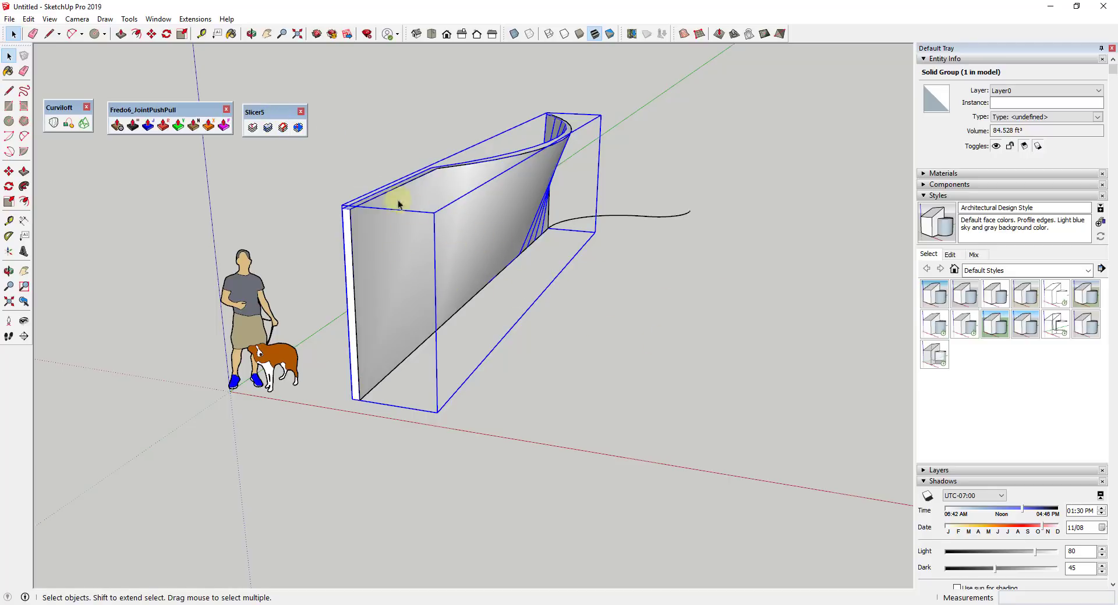
left_click(253, 129)
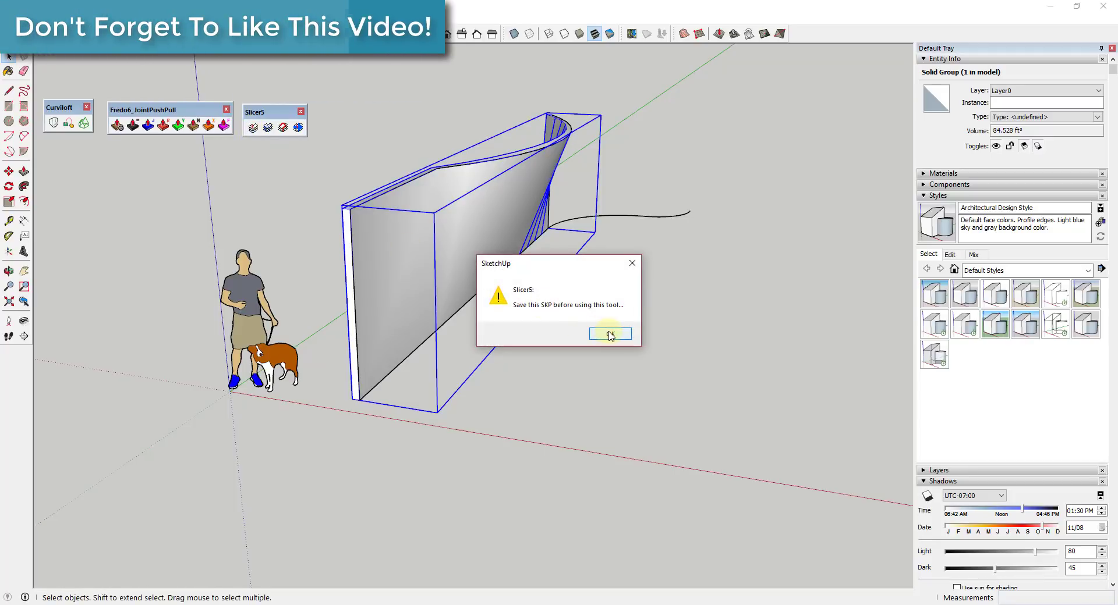
left_click(609, 334)
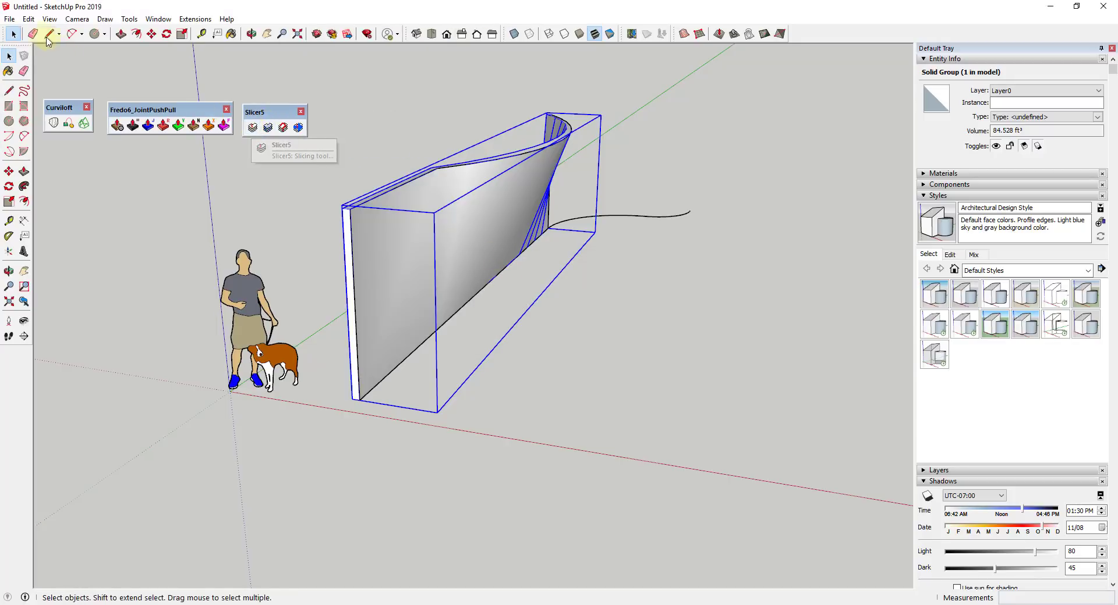
left_click(9, 18)
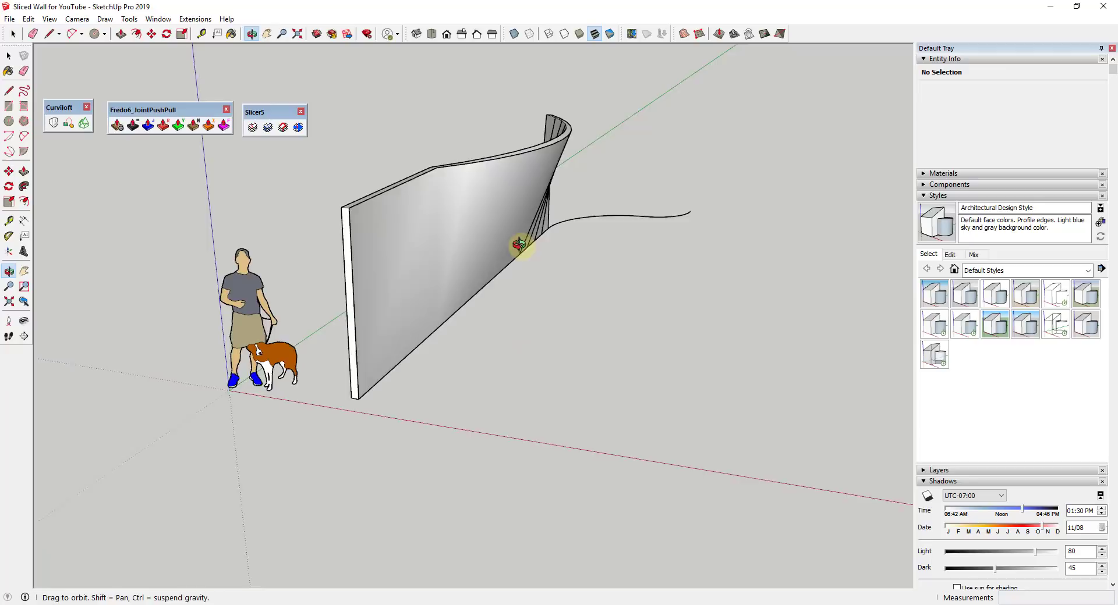
Slice the thickened wall group with Slicer5 along the Y axis, using 4" spacing, 2" thickness and Slice centralization.
left_click_drag(518, 244, 488, 224)
key("space")
left_click(488, 224)
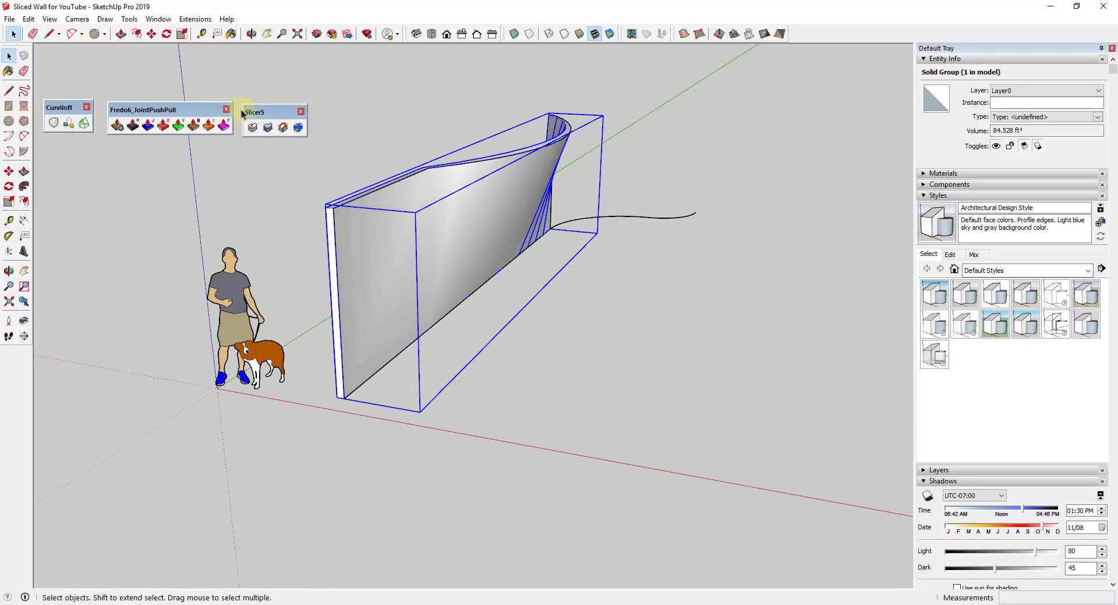
left_click(253, 128)
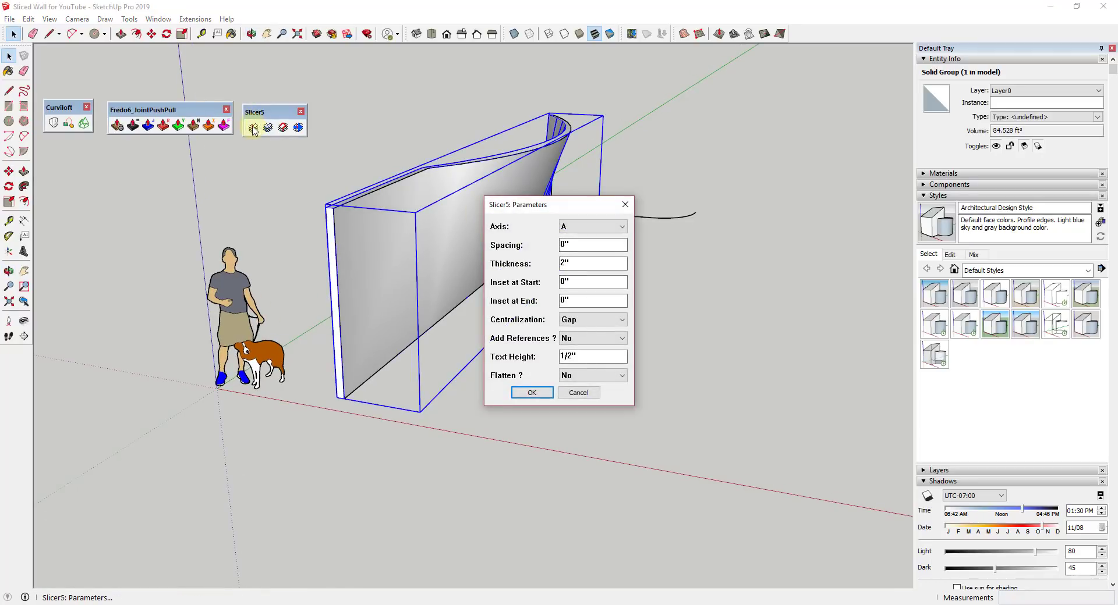
left_click(586, 229)
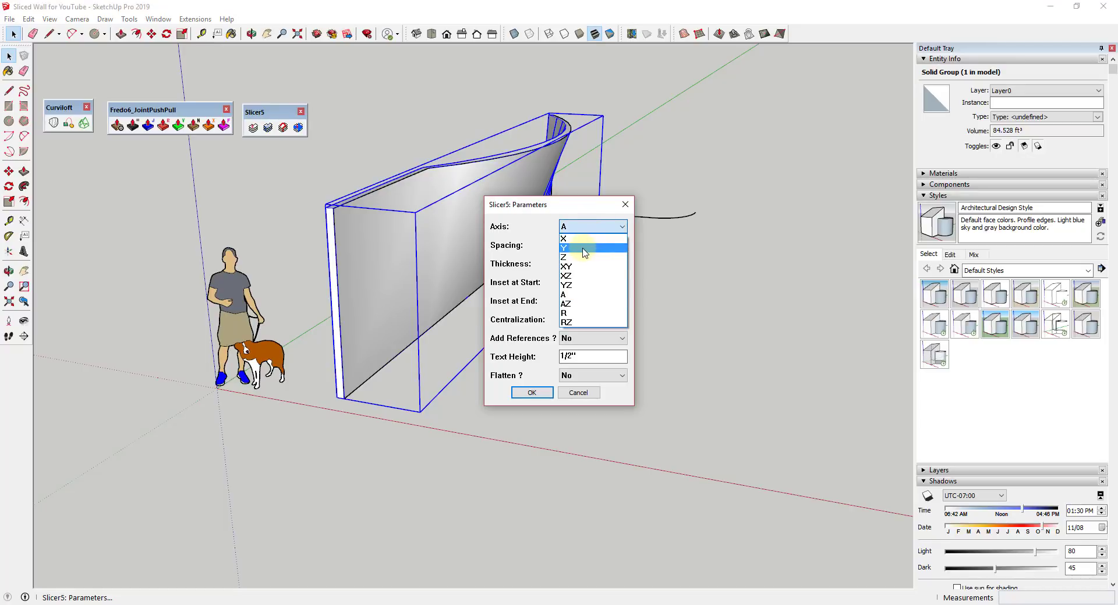
left_click(584, 248)
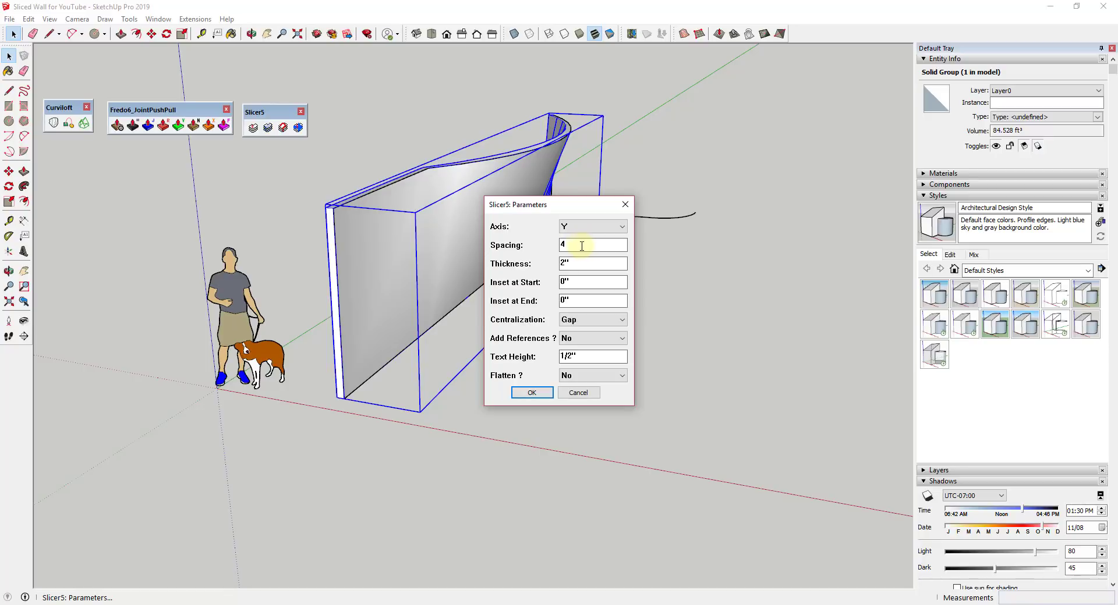
left_click(582, 319)
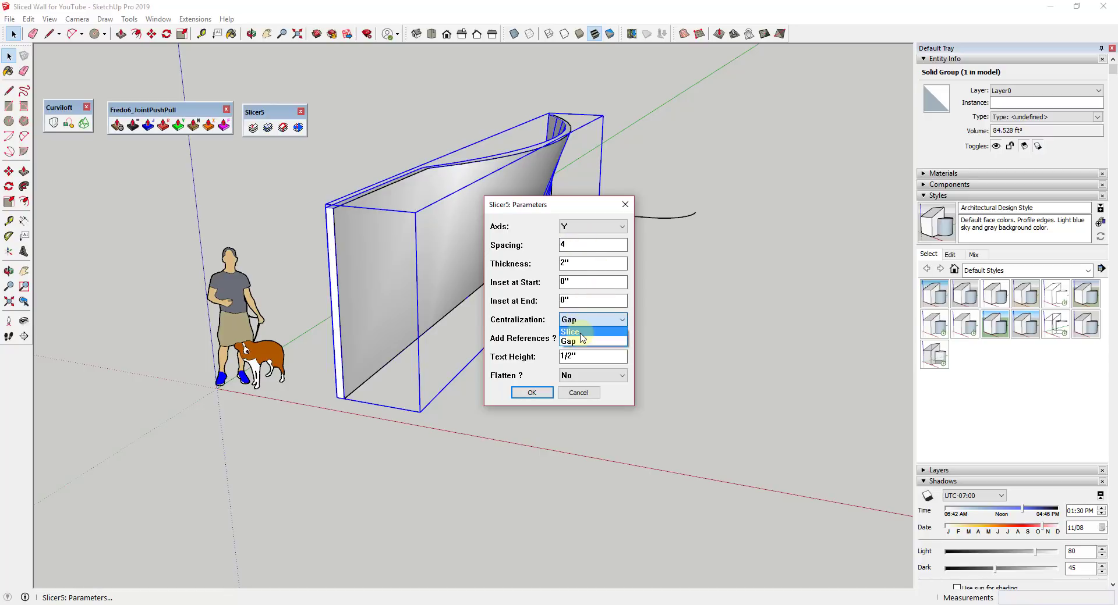
left_click(574, 342)
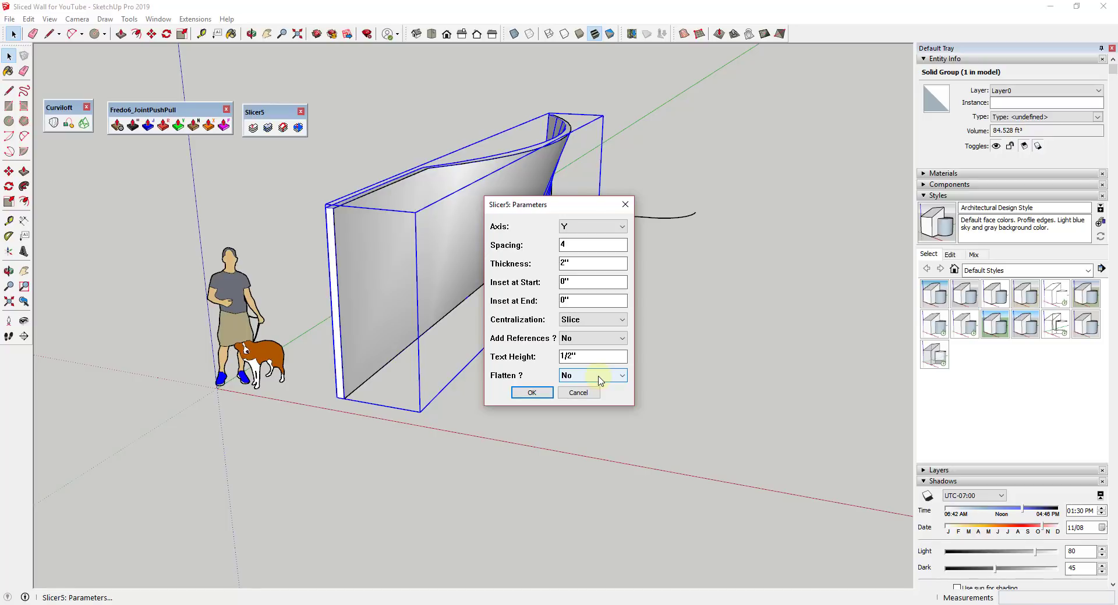
left_click(532, 393)
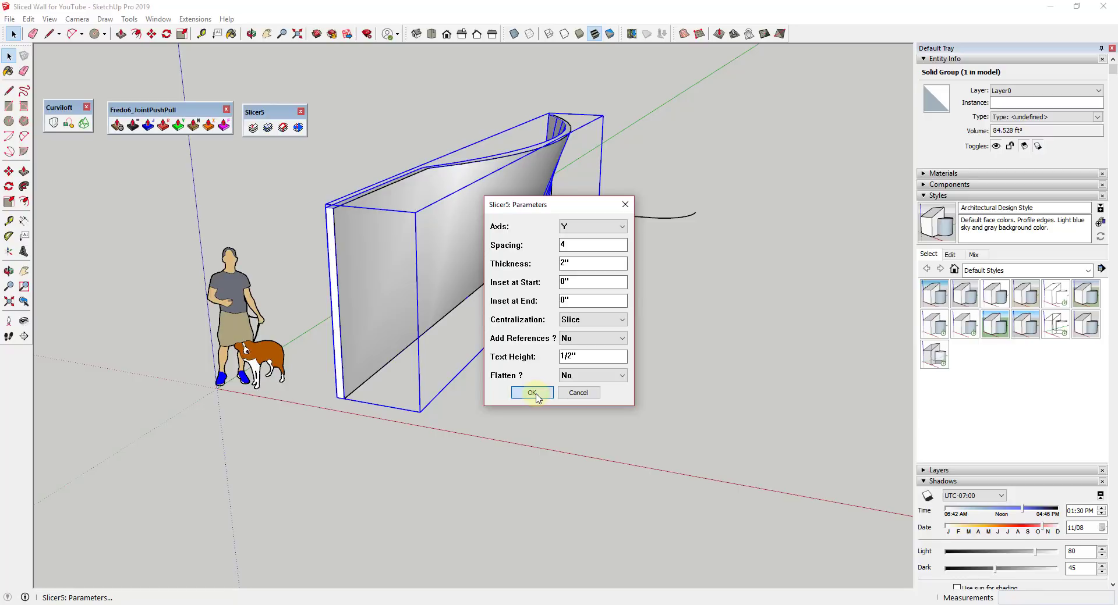
left_click(633, 288)
Examine the sliced wall from several angles, focusing on the slats where the straight section meets the twisting curve.
middle_click_drag(638, 276, 445, 294)
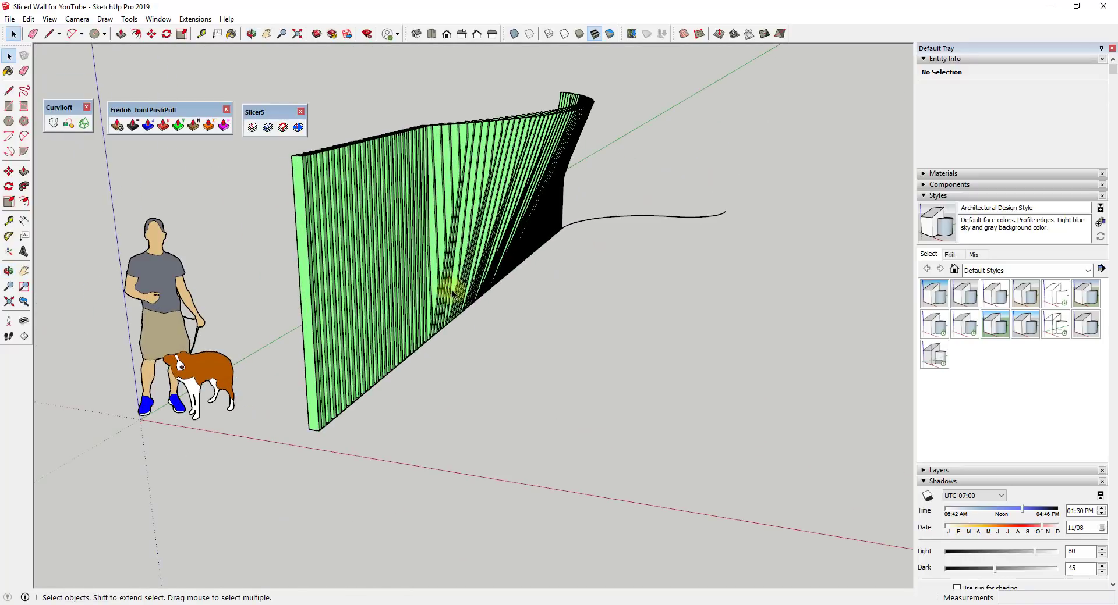
middle_click_drag(559, 207, 362, 192)
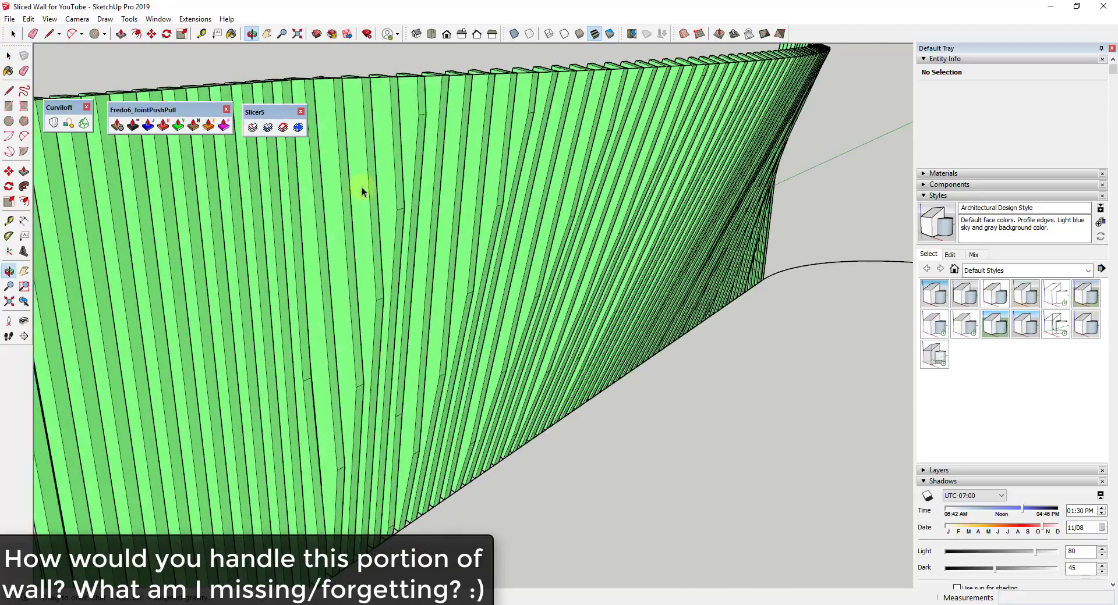
scroll(361, 192, "down", 5)
middle_click_drag(499, 221, 592, 204)
scroll(573, 202, "up", 4)
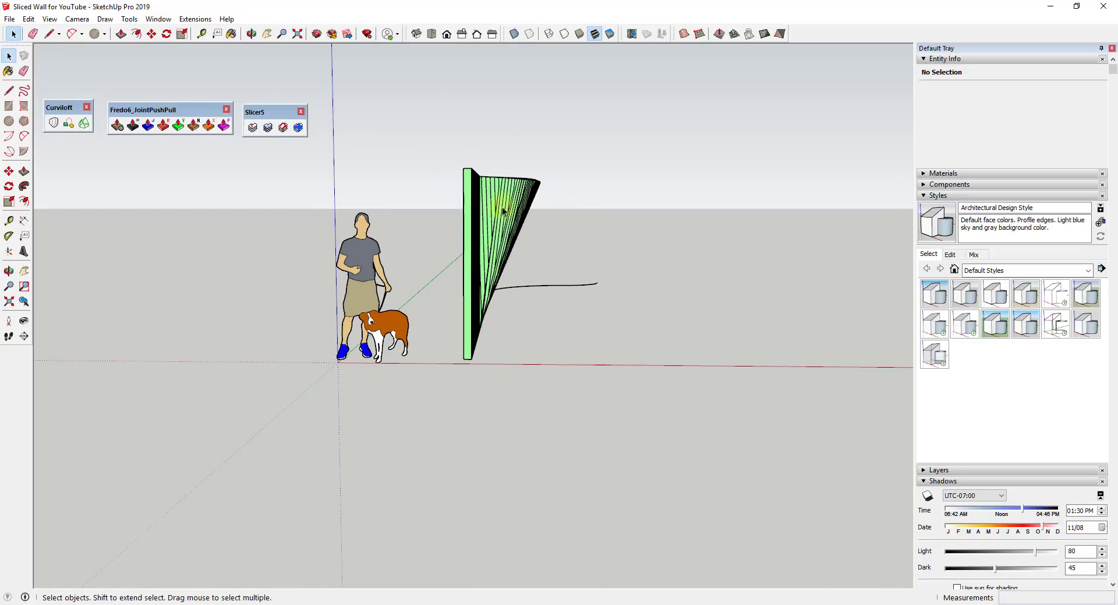
middle_click_drag(504, 199, 356, 411)
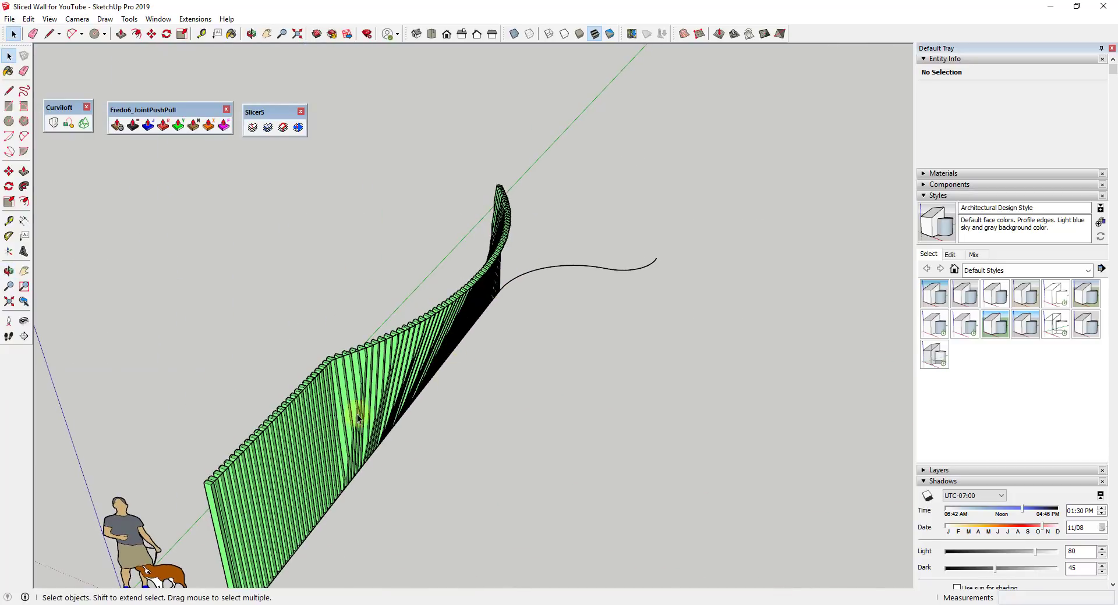
scroll(361, 375, "up", 2)
scroll(355, 375, "up", 2)
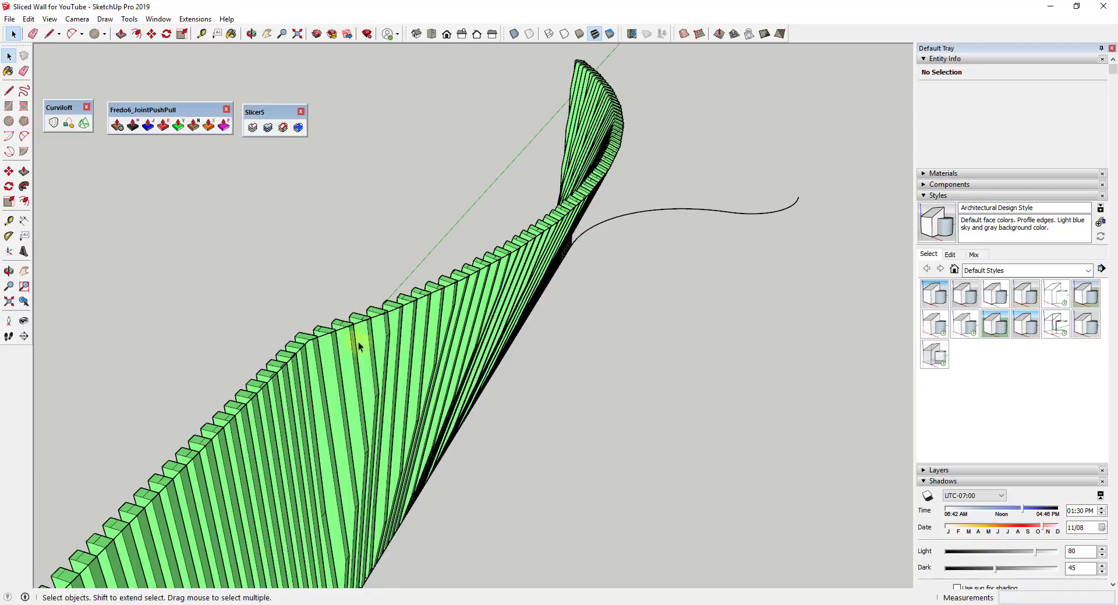
scroll(437, 269, "down", 3)
middle_click_drag(437, 269, 511, 255)
scroll(457, 270, "up", 2)
scroll(431, 249, "up", 2)
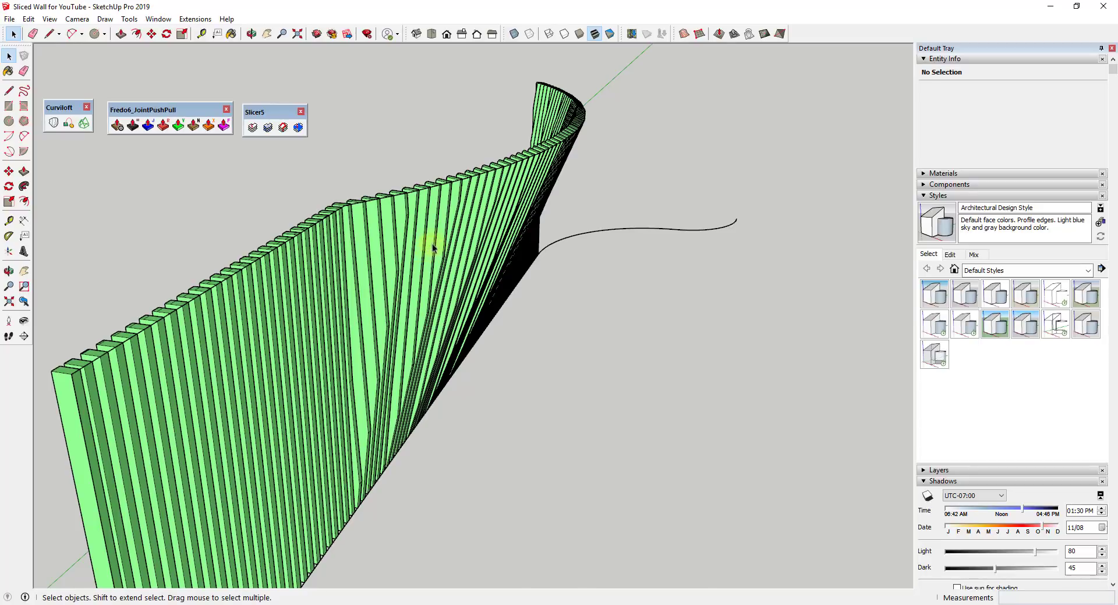
scroll(437, 243, "down", 3)
middle_click_drag(554, 259, 527, 327)
scroll(436, 320, "up", 4)
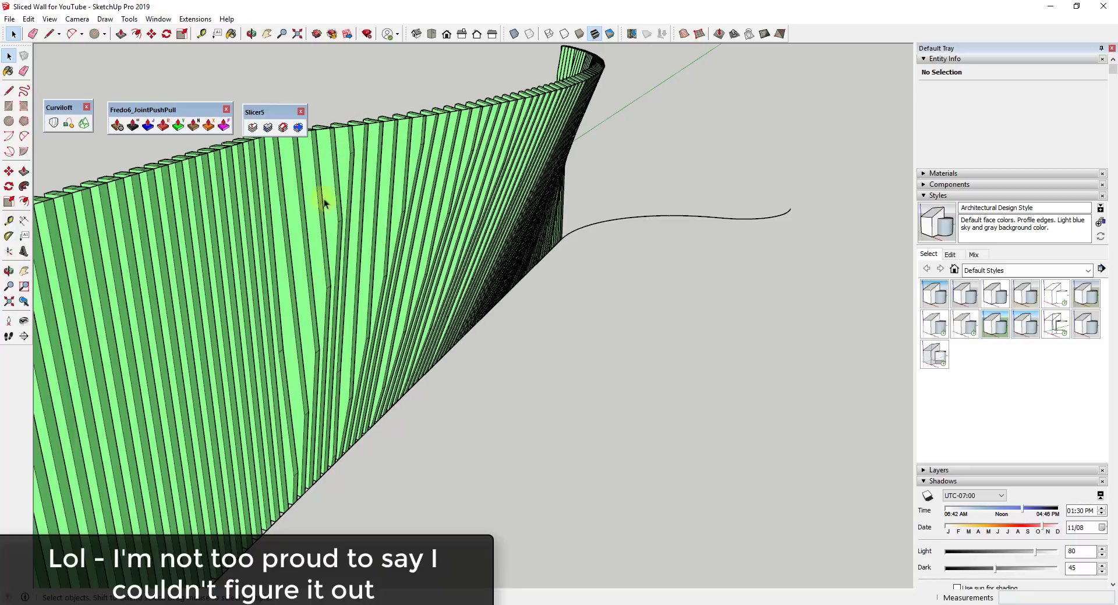
middle_click_drag(347, 172, 545, 150)
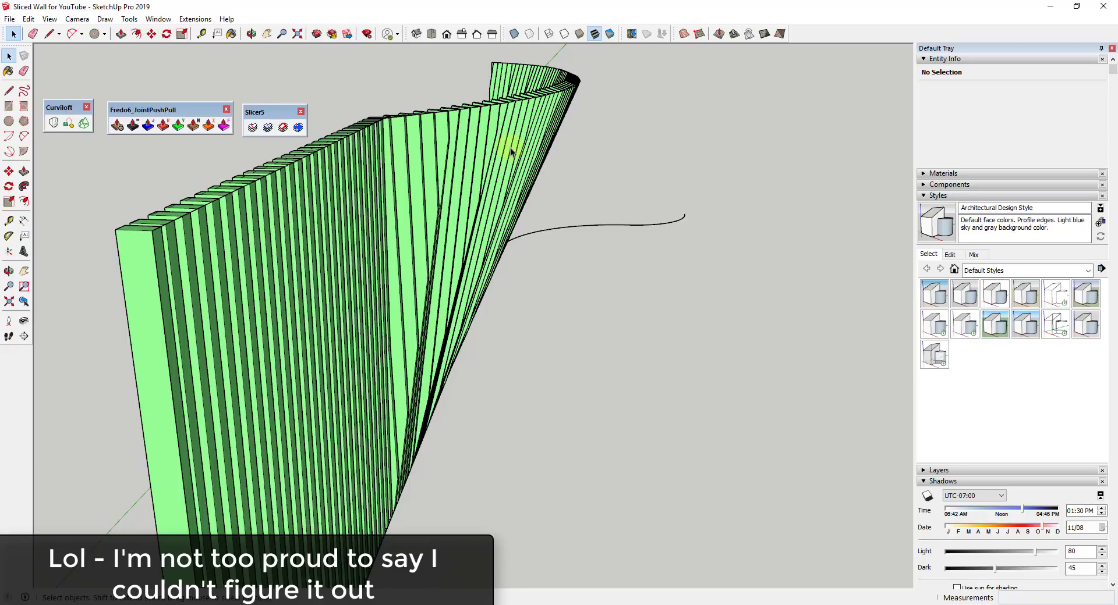
key("ctrl+z")
key("ctrl+y")
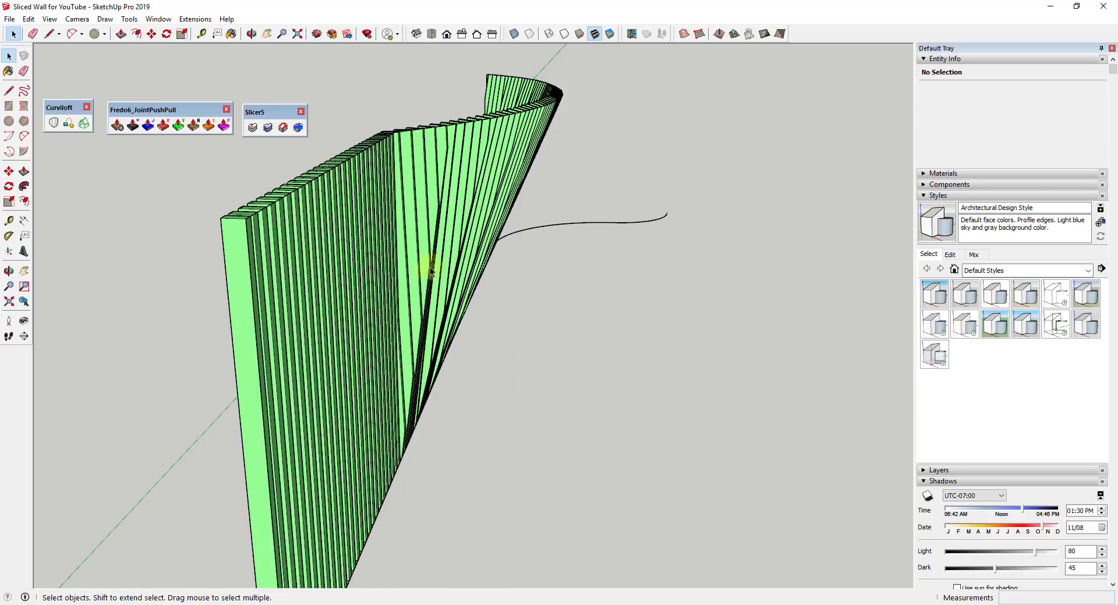
middle_click_drag(454, 149, 499, 105)
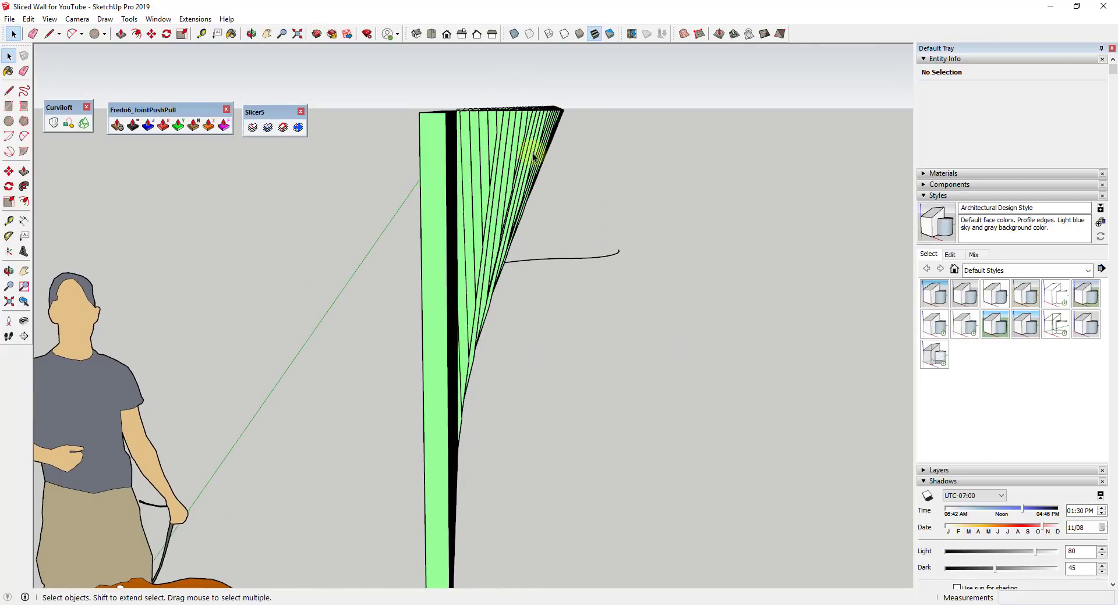
middle_click_drag(614, 240, 426, 303)
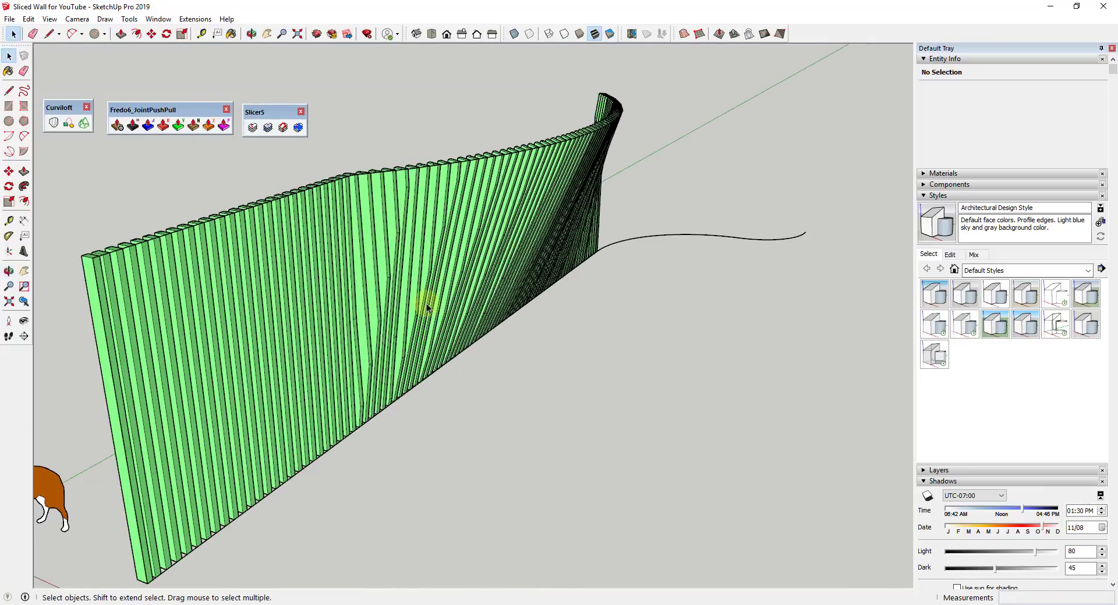
scroll(541, 295, "down", 5)
left_click(527, 289)
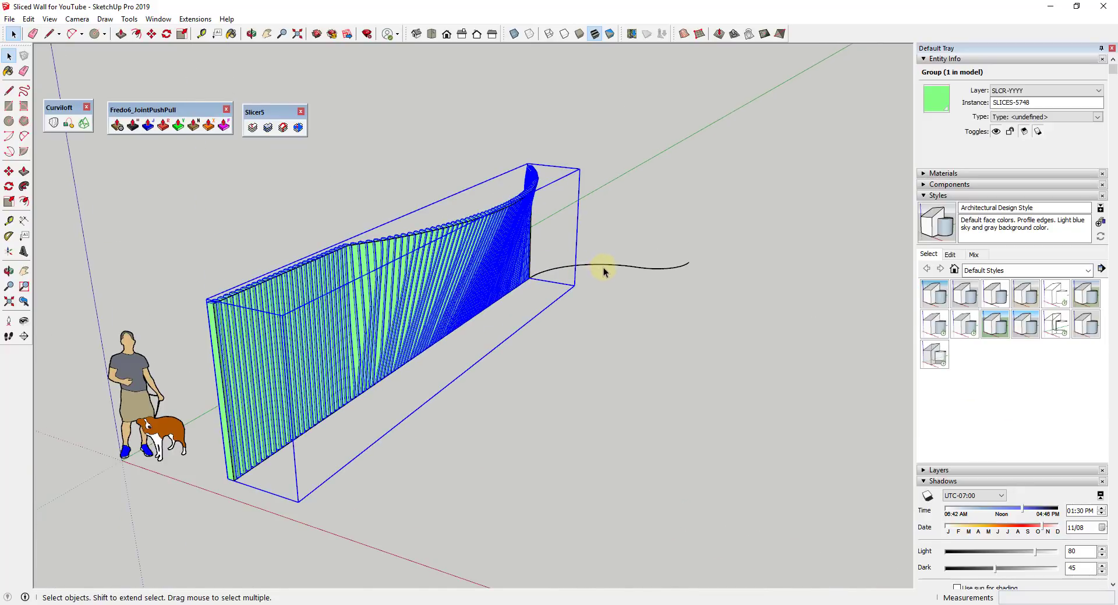
scroll(604, 272, "down", 2)
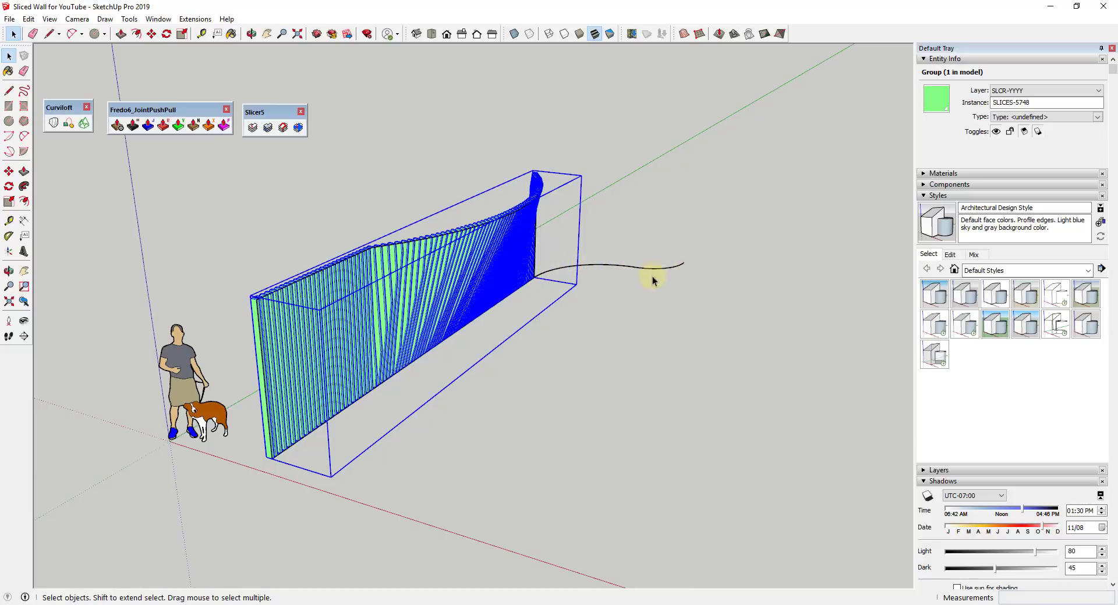
Copy the bottom S-curve of the spare guide outline 8' up to the top of its adjoining vertical edge.
scroll(632, 278, "down", 6)
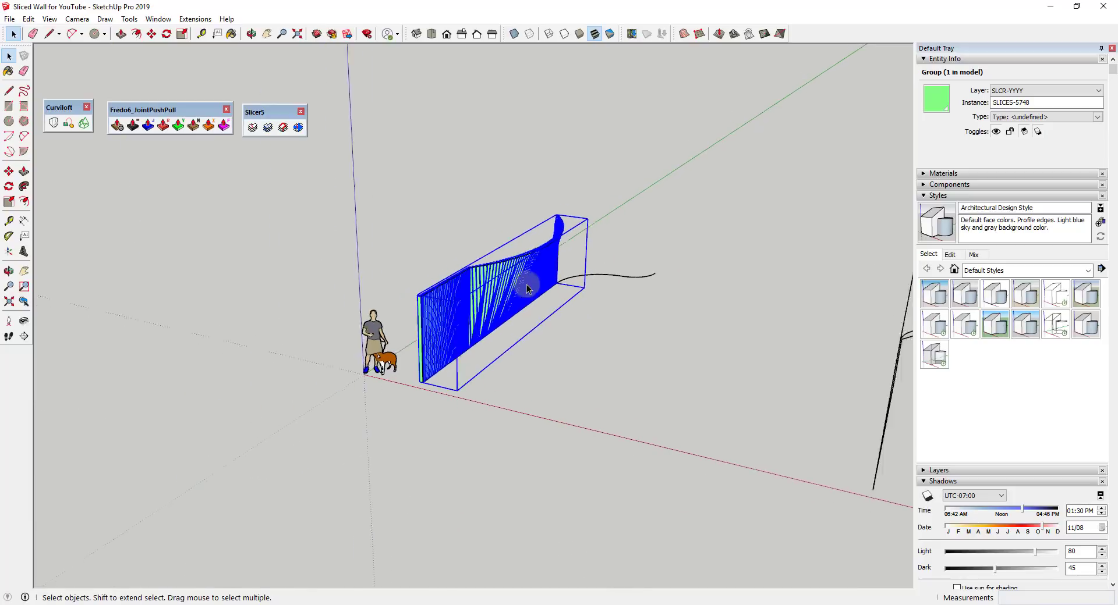
middle_click_drag(728, 340, 683, 316)
middle_click_drag(866, 317, 649, 339, "shift")
left_click(615, 330)
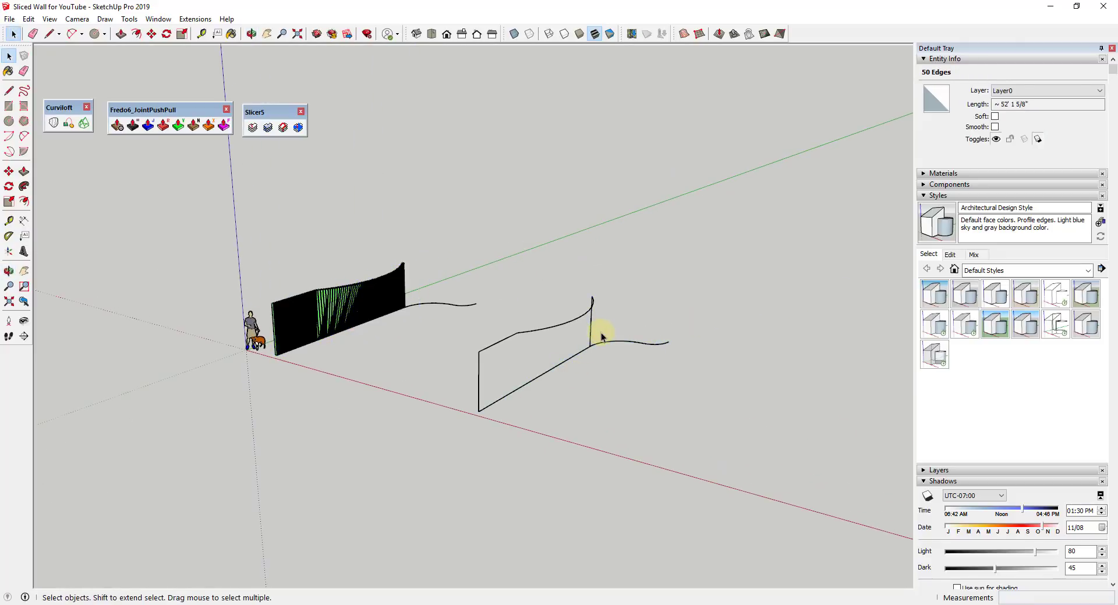
left_click(628, 352)
scroll(637, 280, "up", 3)
key("m")
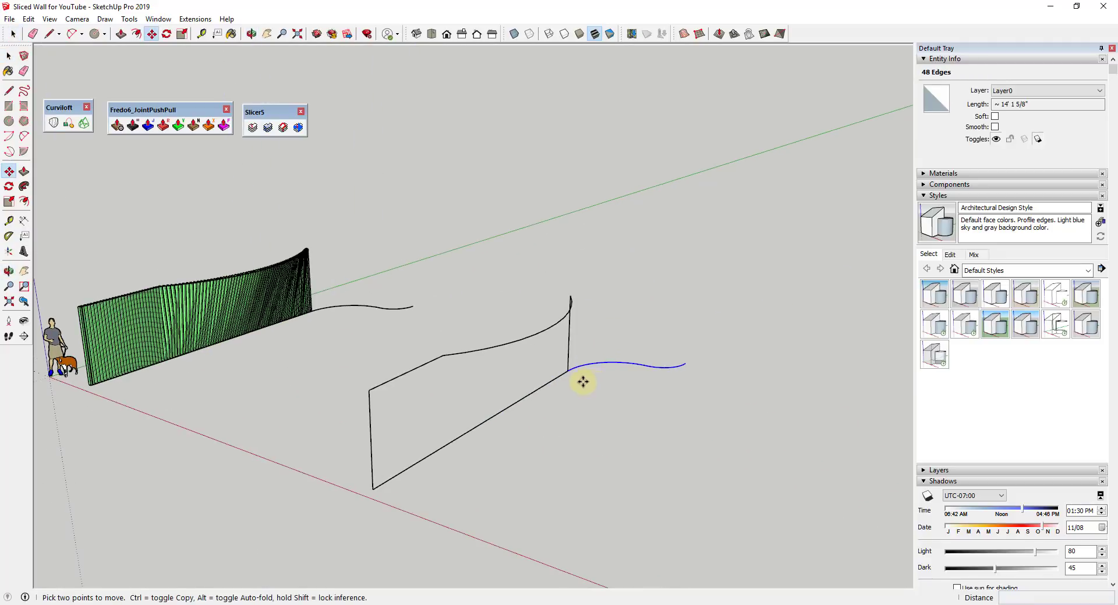
left_click(566, 371)
key("ctrl")
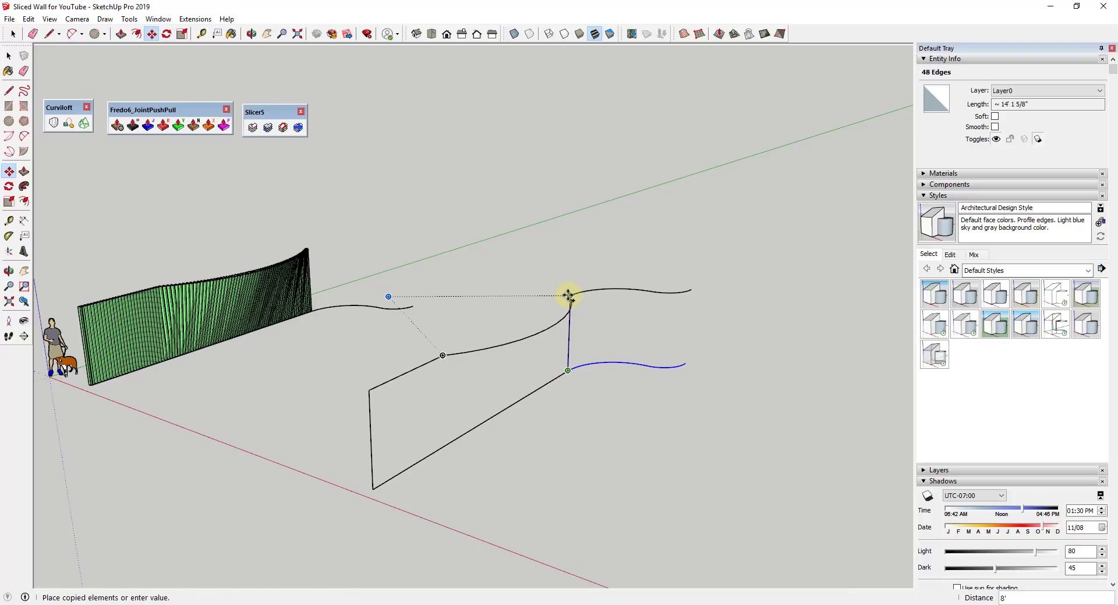
left_click(568, 295)
Join the free ends of the upper and lower S-curves with a line and erase the vertical edge between the two wall sections.
key("l")
left_click(691, 290)
left_click(686, 365)
key("e")
scroll(686, 367, "up", 3)
mouse_move(686, 367)
middle_mouse_down()
mouse_move(693, 394)
mouse_move(499, 322)
middle_mouse_up()
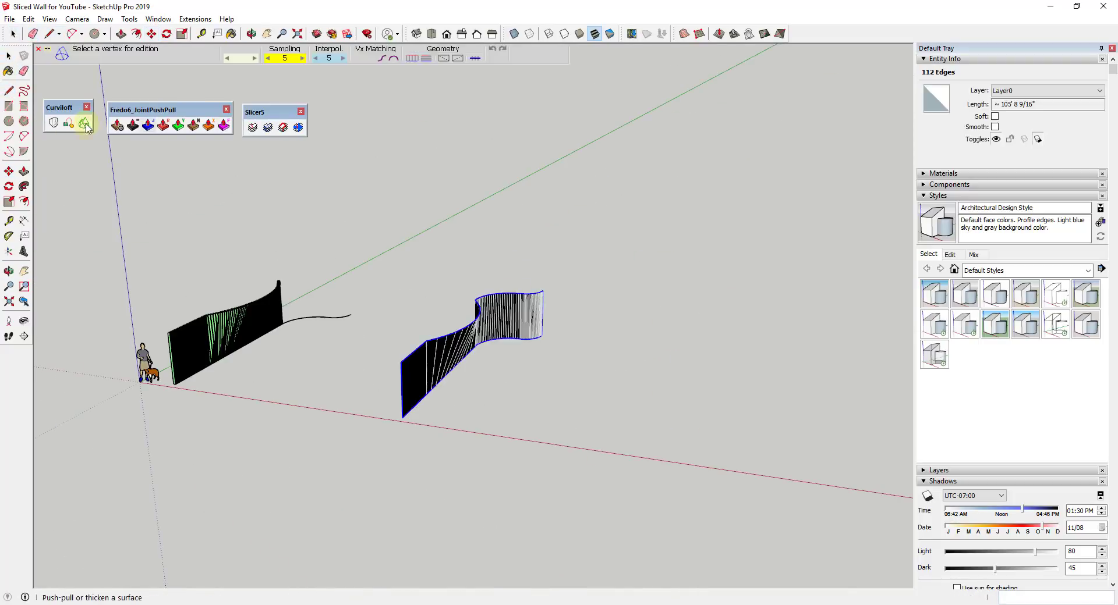
Skin the extended guide outline with Curviloft and thicken the resulting surface with Joint Push Pull.
left_click(84, 123)
key("Return")
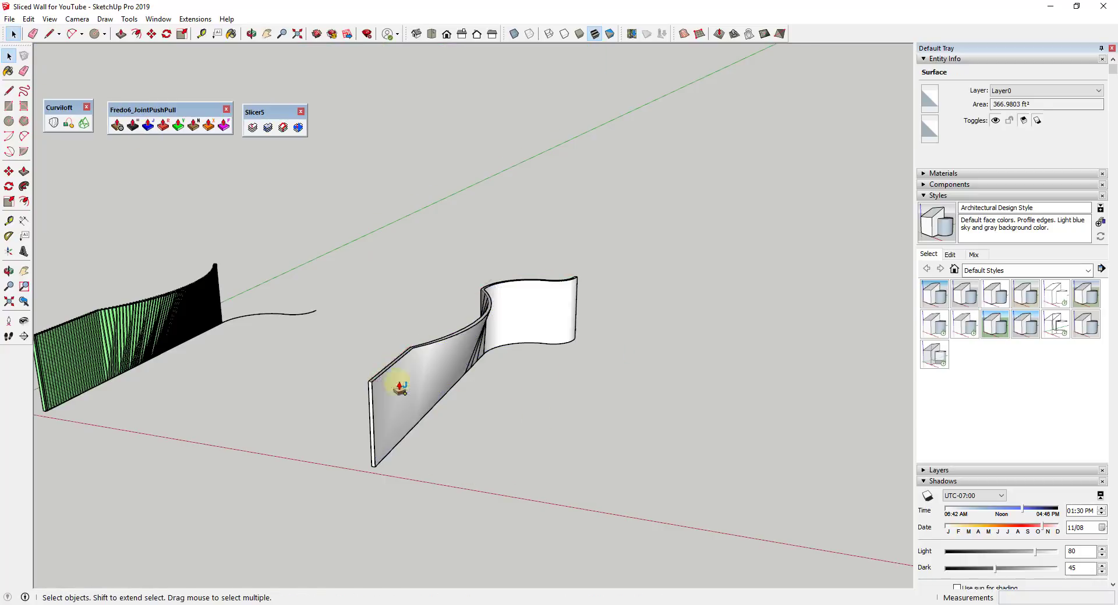
double_click(401, 387)
Slice the extended S-shaped wall group with Slicer5 along the Y axis, with 4" spacing, 2" thickness and Slice centralization.
left_click(252, 127)
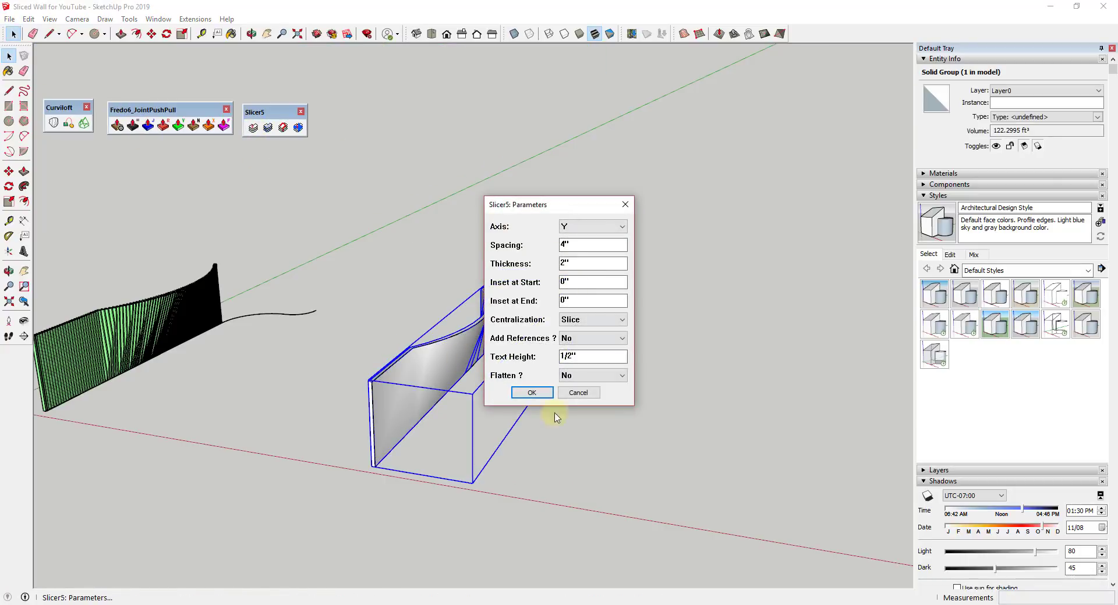
left_click(530, 393)
scroll(503, 347, "up", 3)
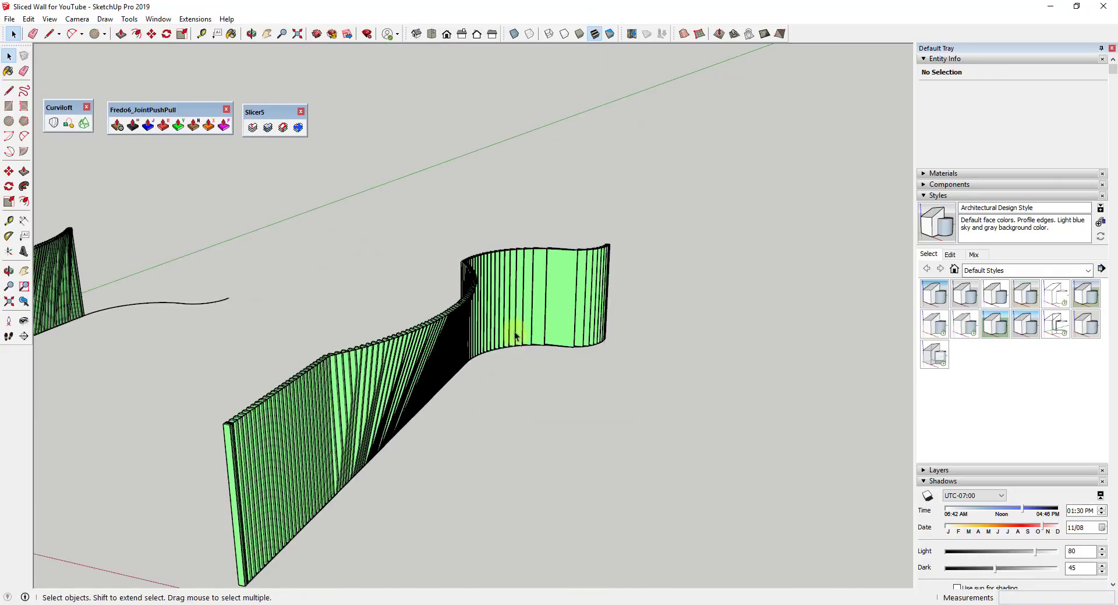
middle_click_drag(515, 336, 494, 315)
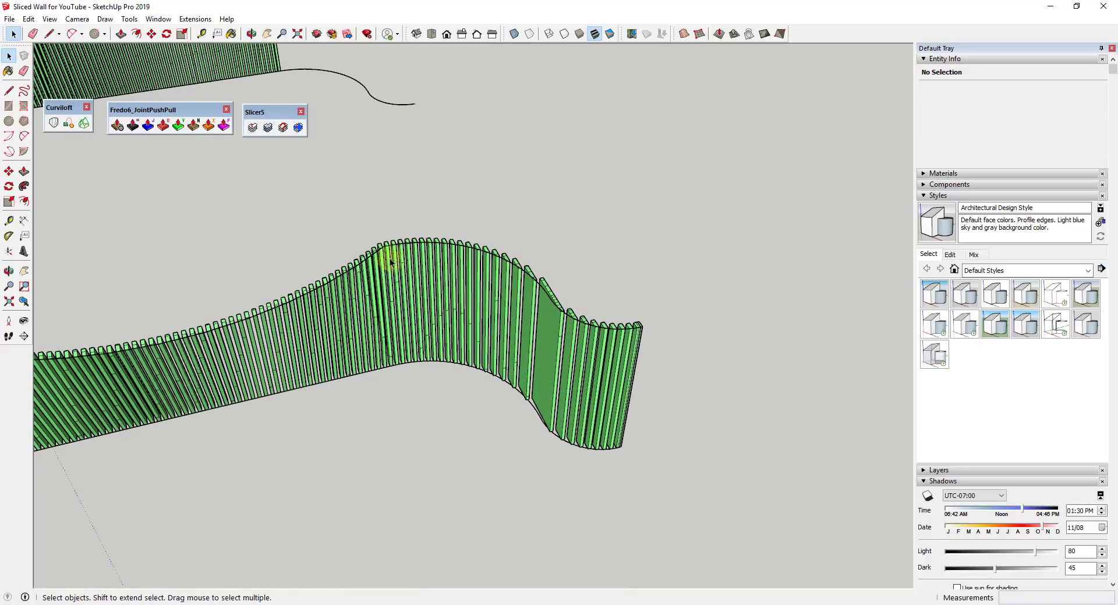
Examine the slats along the extended S-shaped wall, especially their width and spacing through the curves, from several angles.
scroll(470, 300, "up", 3)
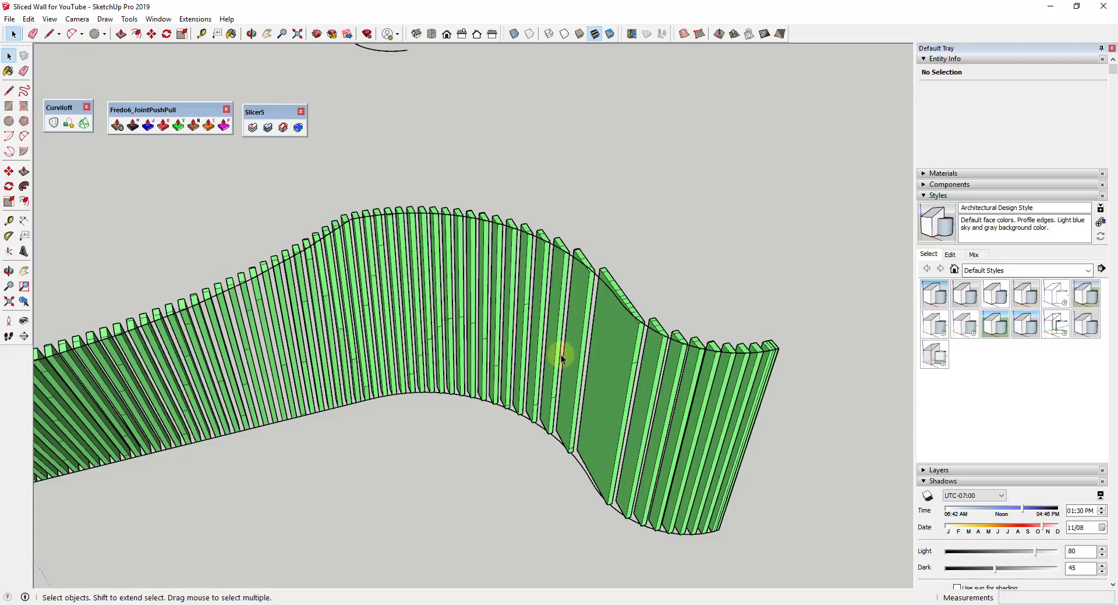
scroll(536, 329, "down", 3)
middle_click_drag(536, 330, 471, 537)
scroll(499, 366, "down", 3)
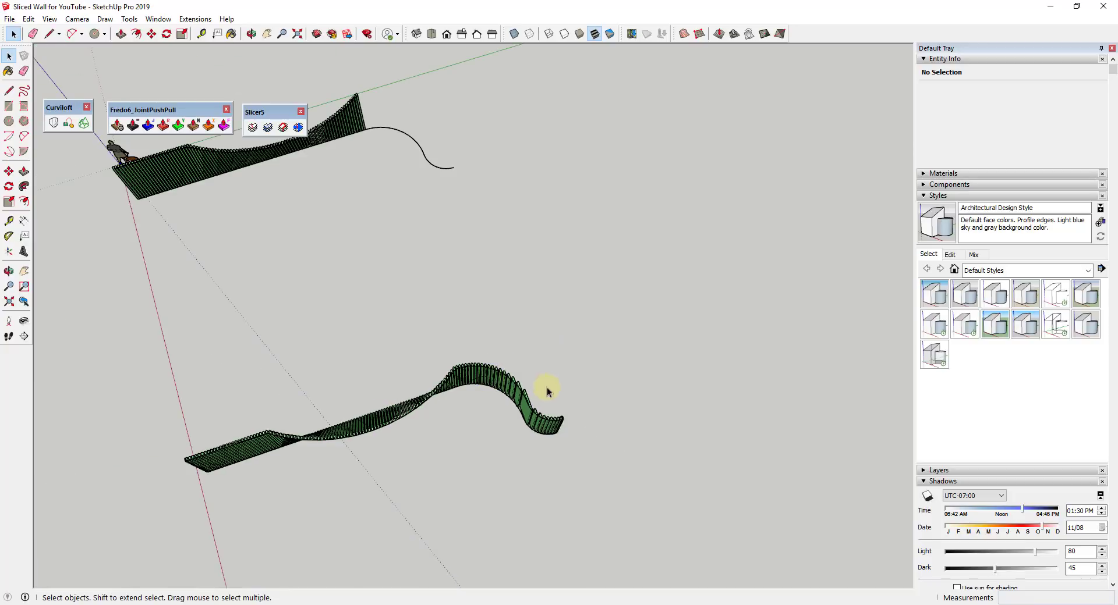
scroll(556, 428, "up", 2)
scroll(556, 428, "up", 2)
scroll(474, 437, "down", 2)
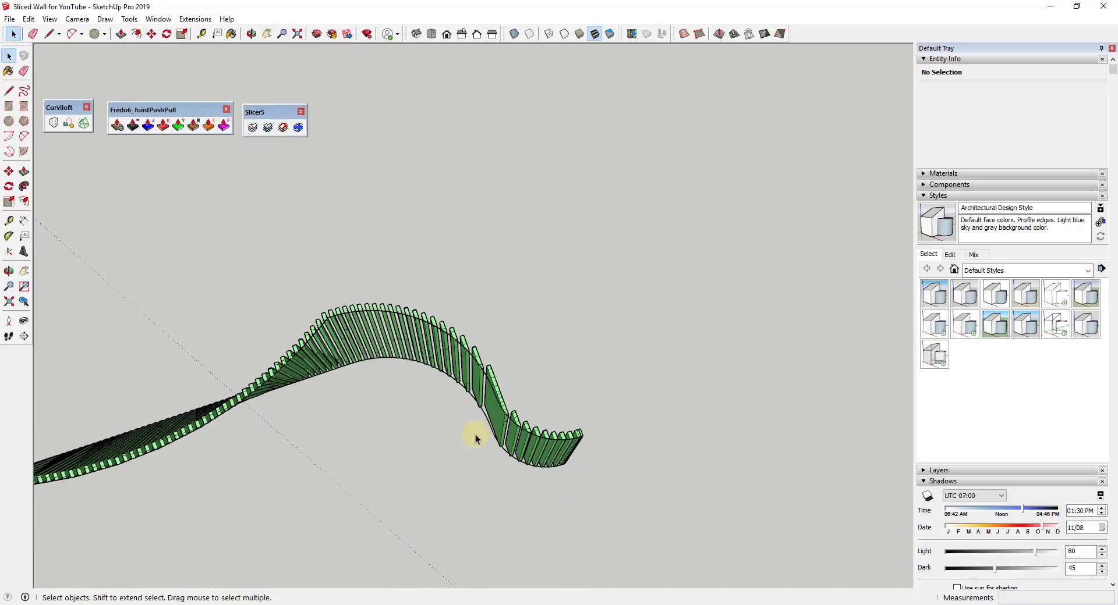
middle_click_drag(474, 437, 626, 309)
scroll(641, 318, "down", 2)
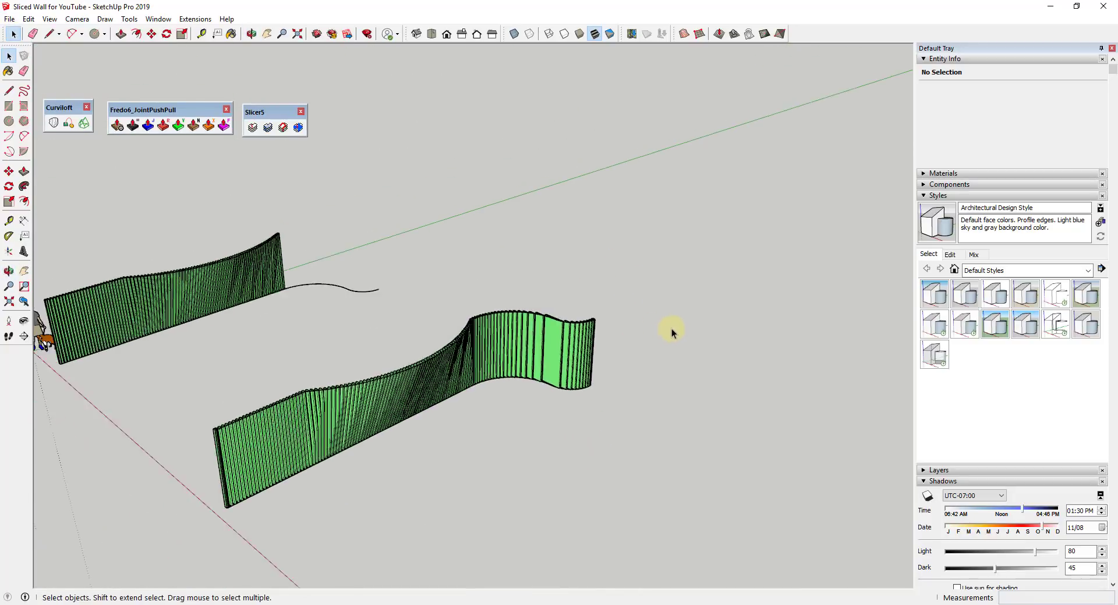
Move the extended S-shaped slat wall and its guides about 13' along the red axis, away from the first wall.
scroll(460, 366, "down", 2)
middle_click_drag(459, 367, 494, 260)
left_click_drag(494, 259, 666, 419)
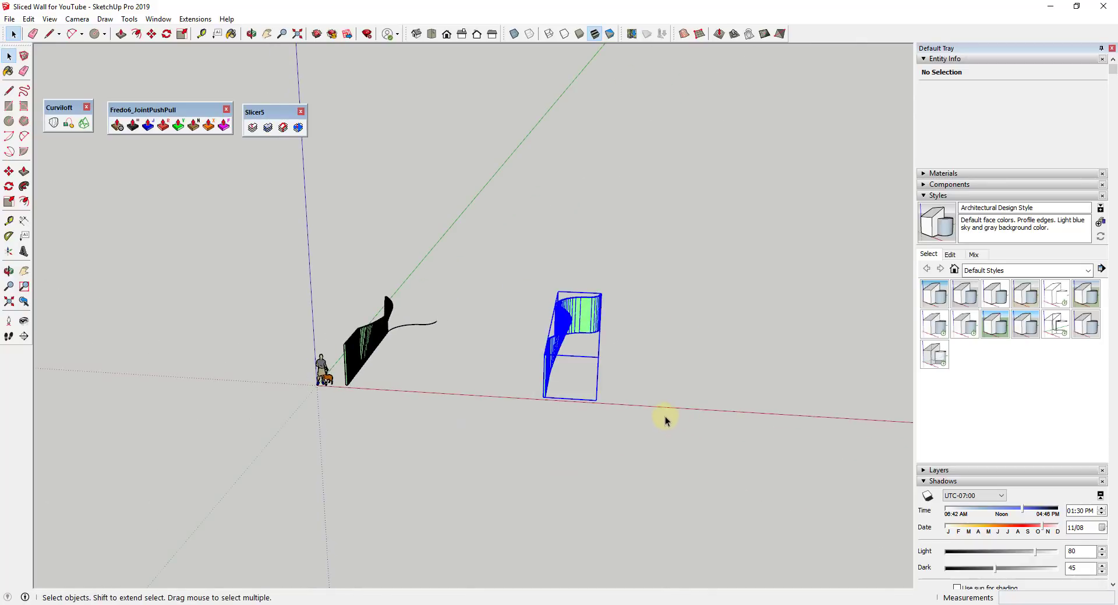
key("m")
left_click(541, 391)
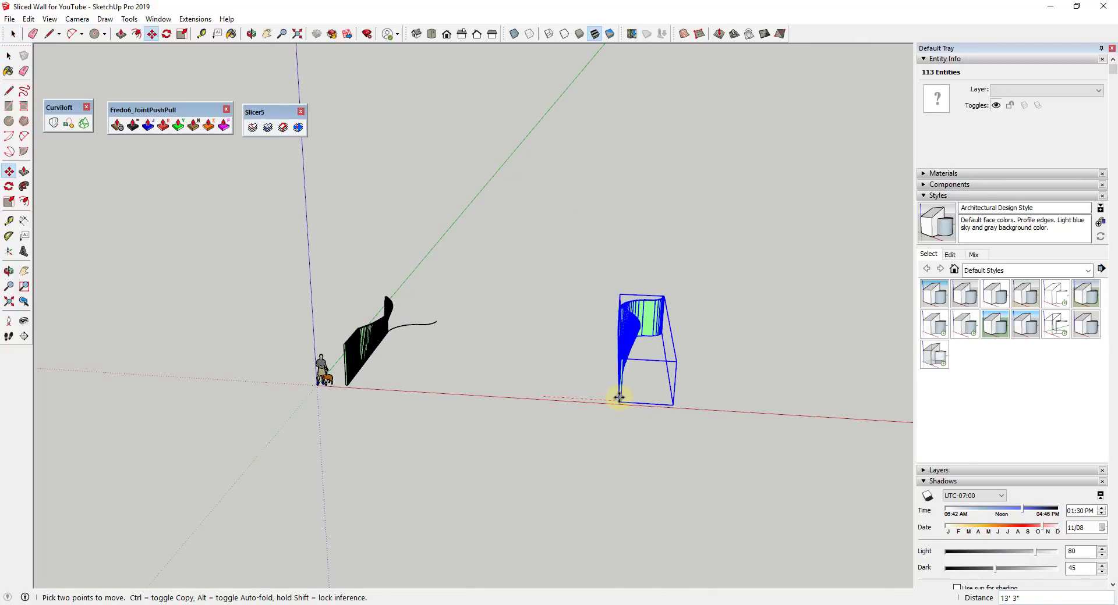
left_click(616, 394)
Draw a 2" line along the green axis from the back base corner of the first wall's end slat.
scroll(394, 331, "up", 2)
scroll(395, 330, "up", 3)
middle_click_drag(419, 316, 212, 427)
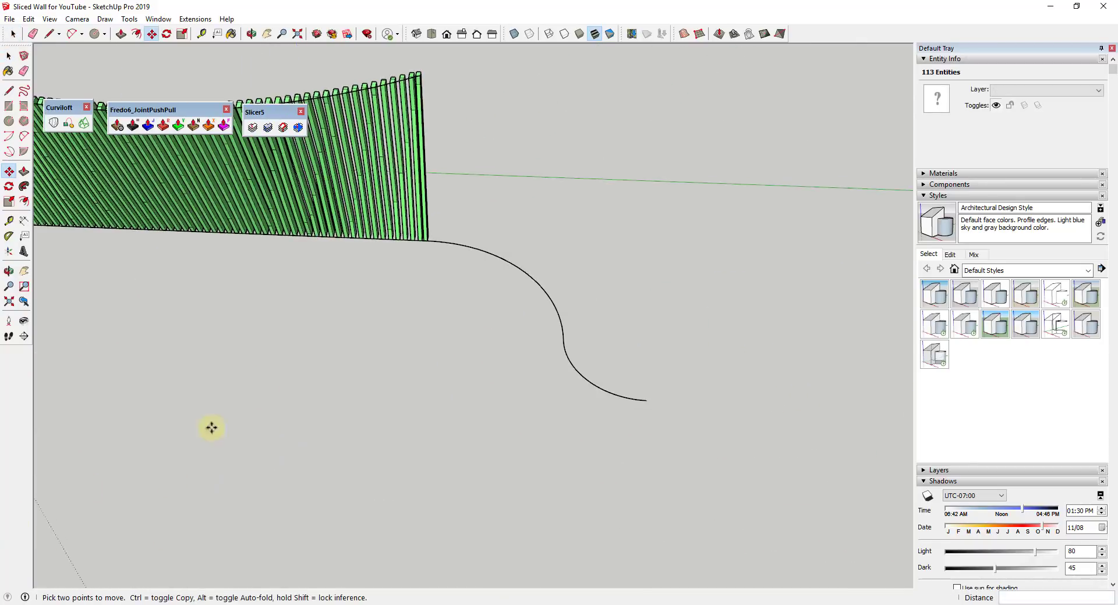
scroll(459, 208, "up", 2)
scroll(414, 295, "up", 3)
key("space")
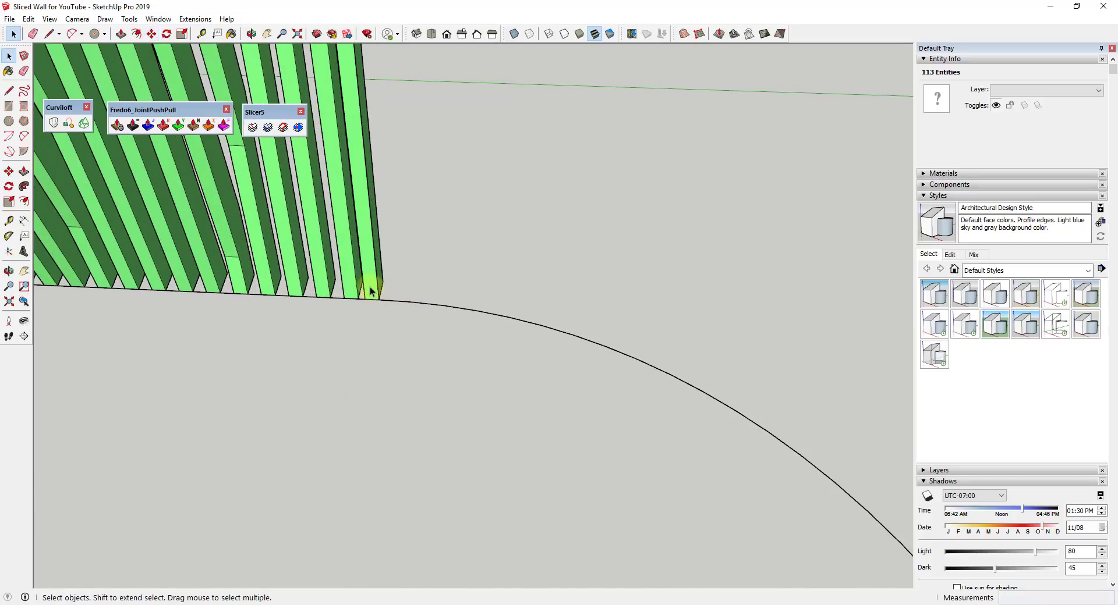
scroll(421, 294, "down", 4)
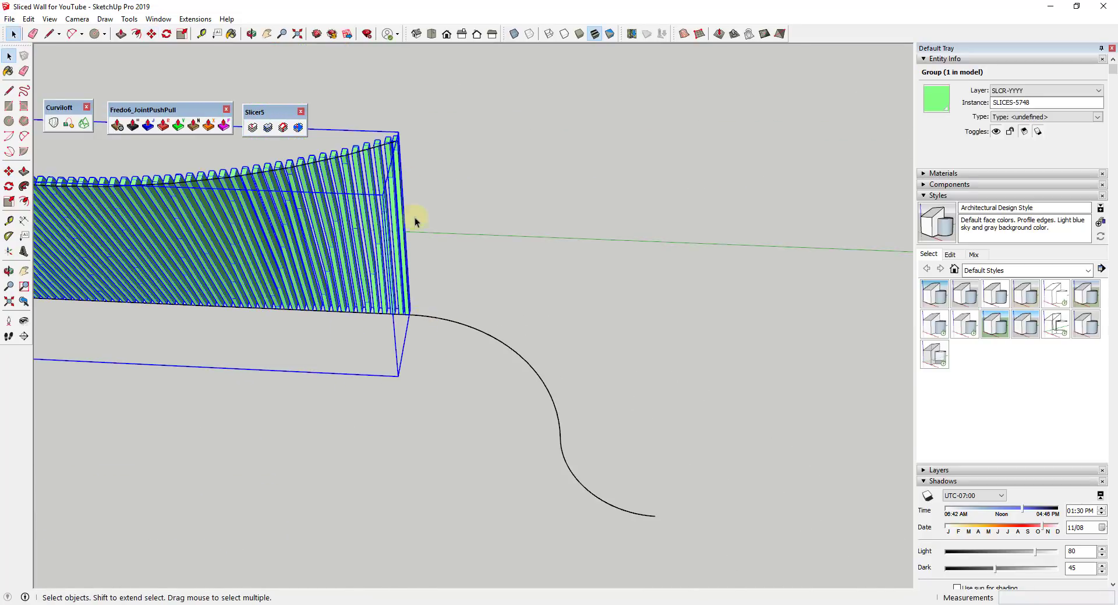
scroll(416, 320, "up", 5)
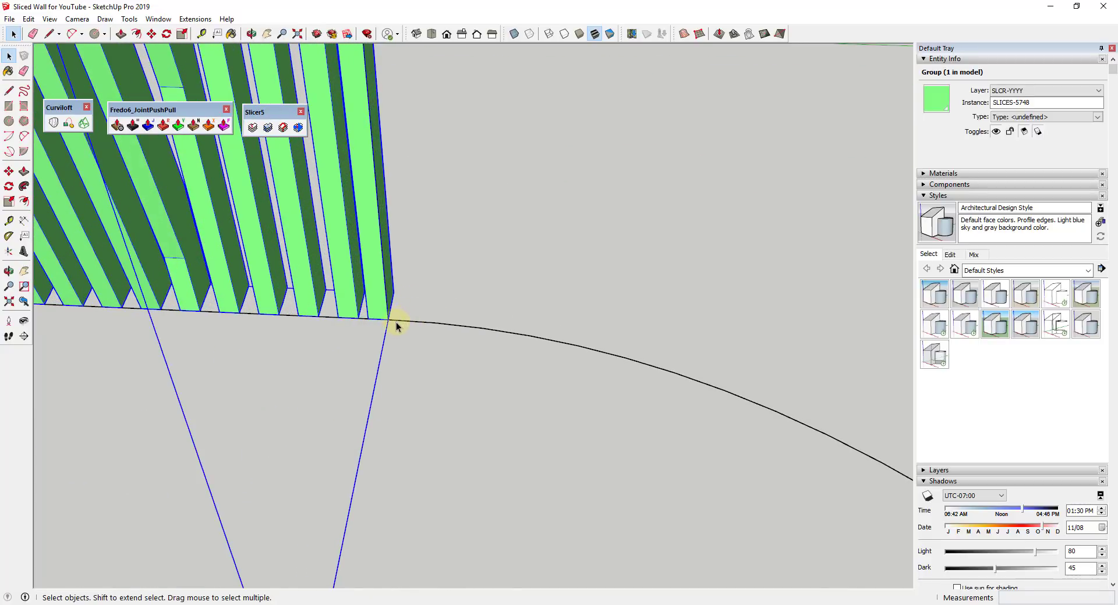
key("r")
key("space")
key("l")
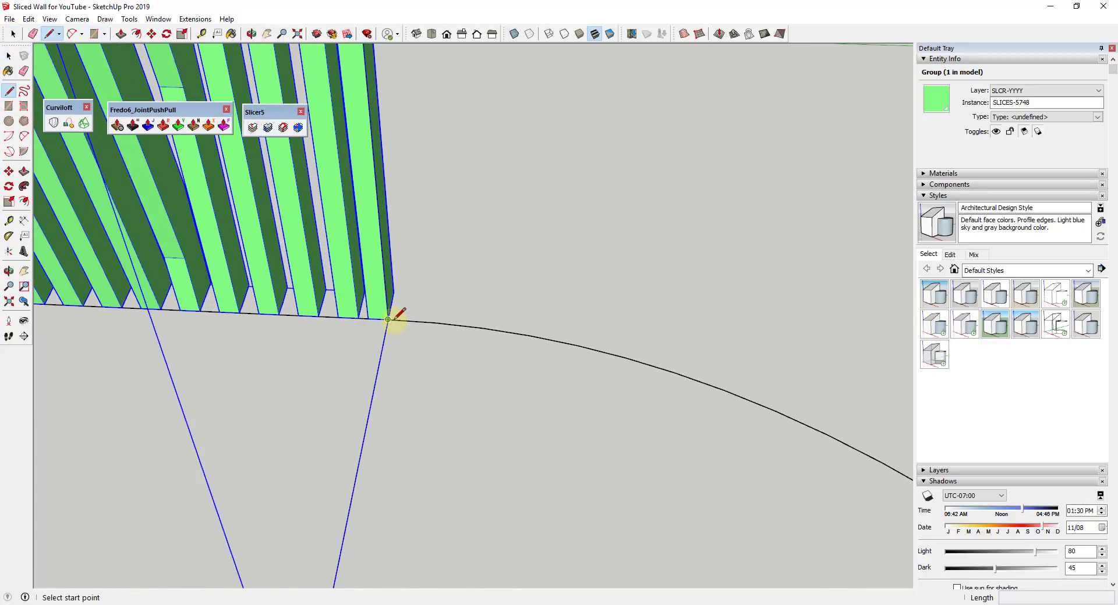
left_click(388, 319)
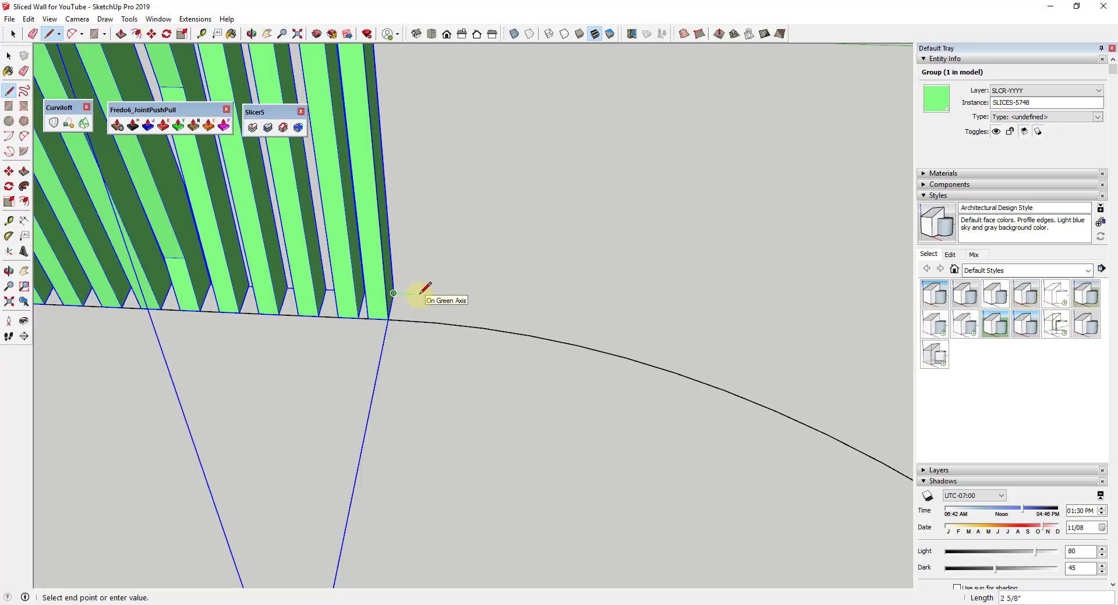
Draw a 4" by 2" rectangle from the short line's free end to the start of the S-curve.
key("r")
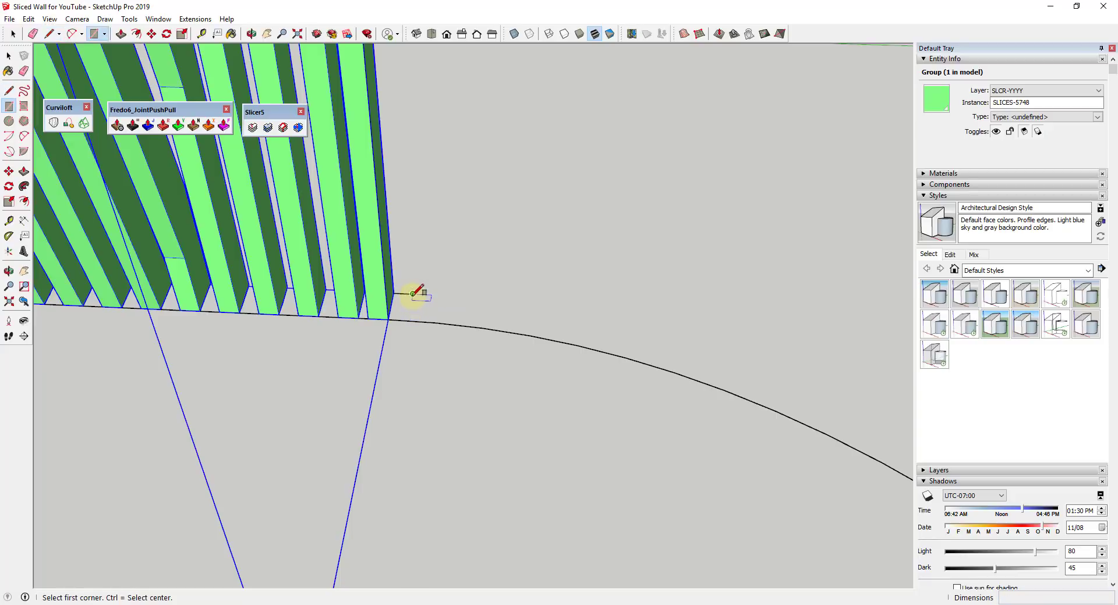
left_click(413, 293)
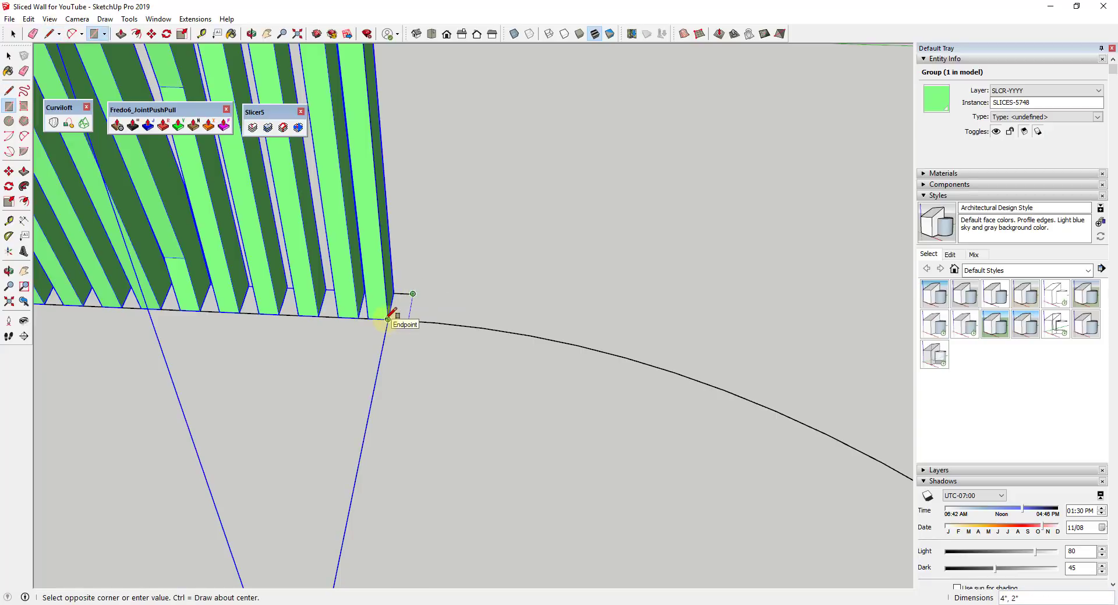
left_click(388, 319)
key("space")
Begin making a component from the rectangle's face and edges, with Board as its definition name.
scroll(402, 309, "up", 4)
double_click(404, 310)
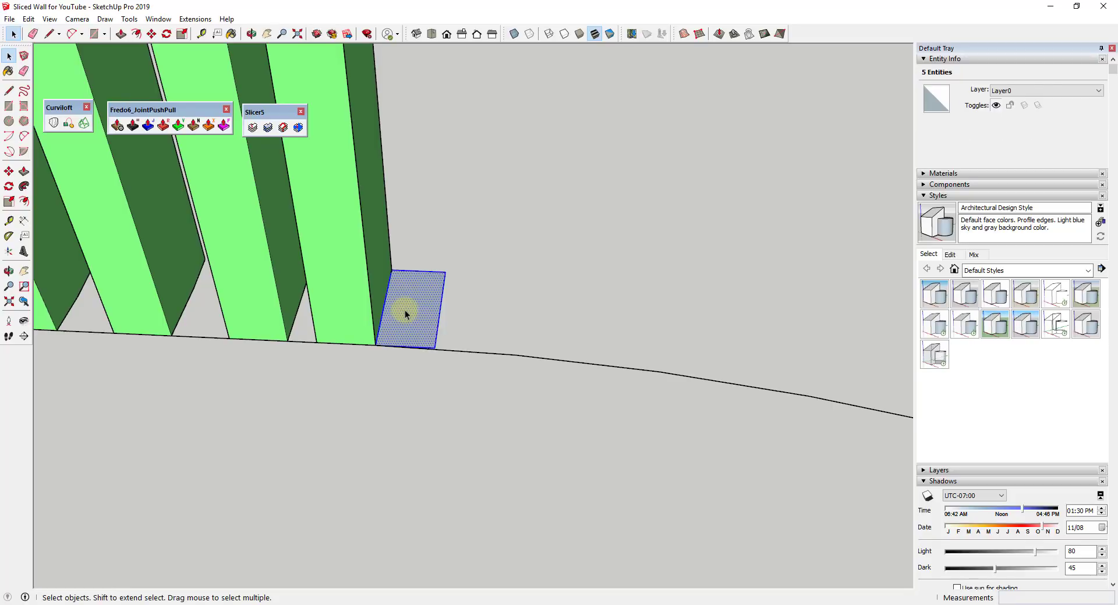
right_click(404, 310)
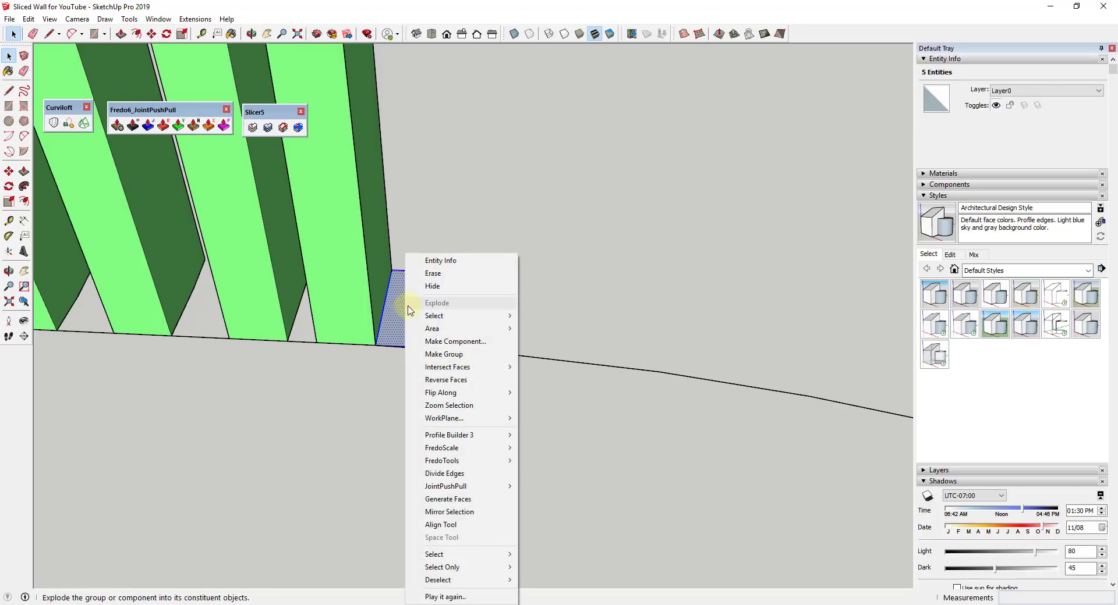
left_click(454, 342)
left_click_drag(582, 175, 763, 121)
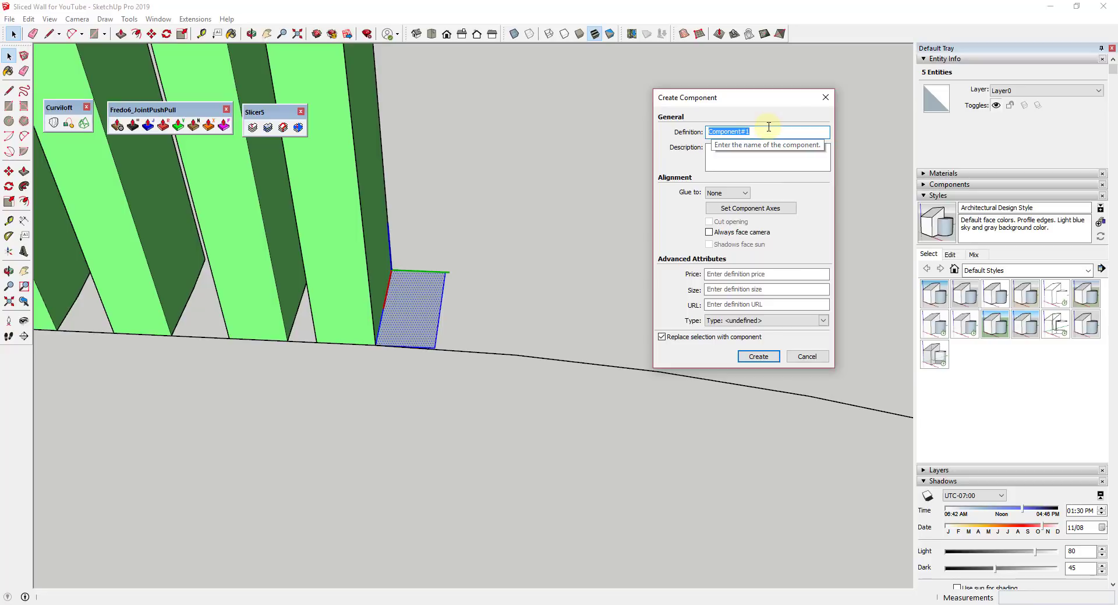
type("Board")
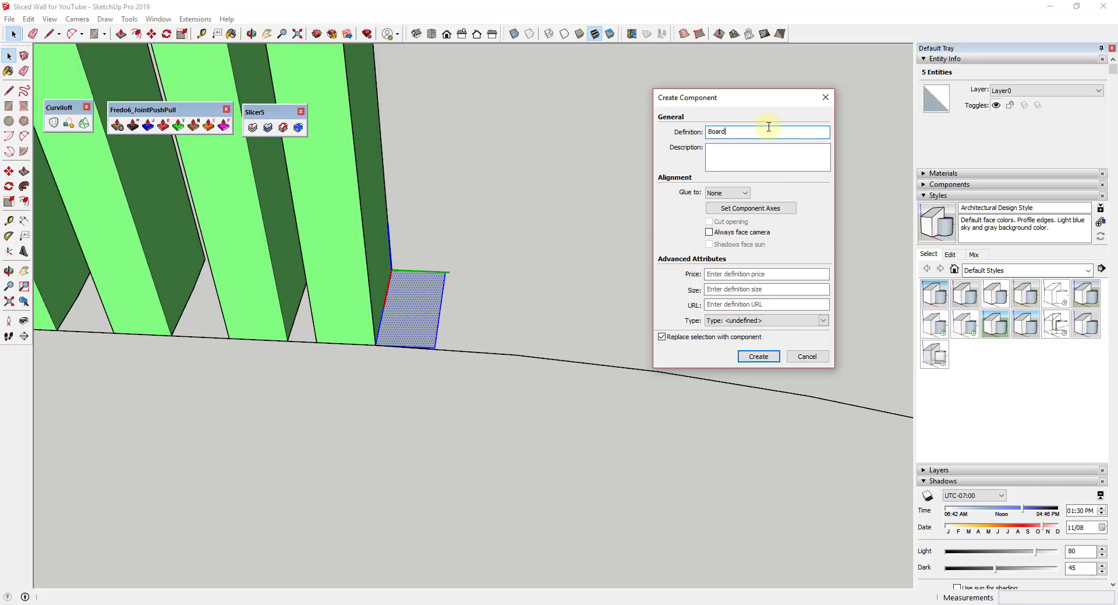
Set the component's origin at the corner where the S-curve starts, with the red axis along the 4" edge, and create the component.
left_click(770, 207)
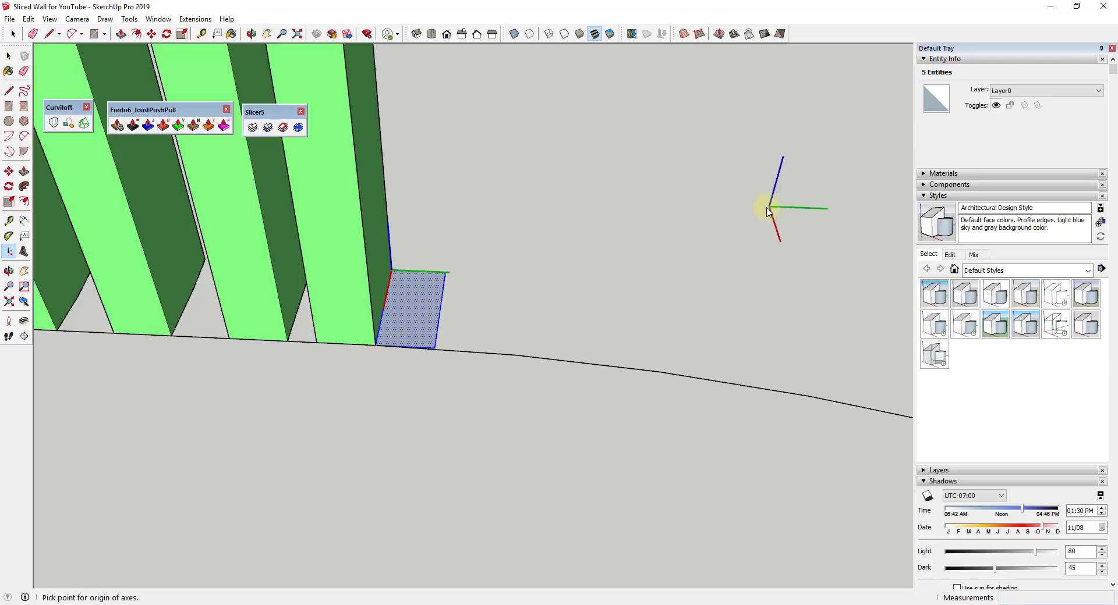
left_click(376, 346)
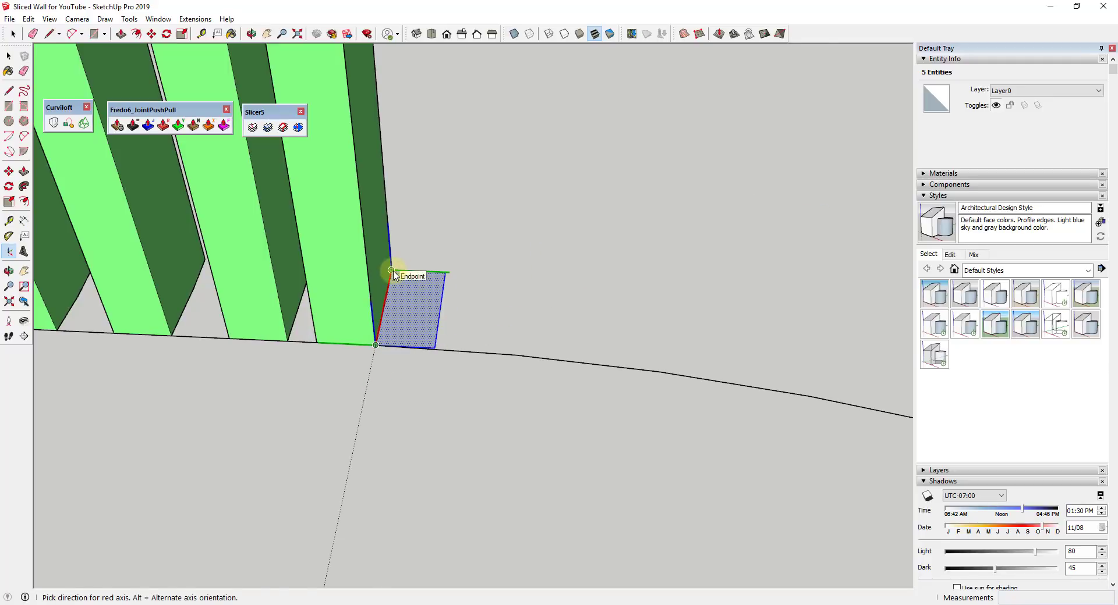
left_click(391, 271)
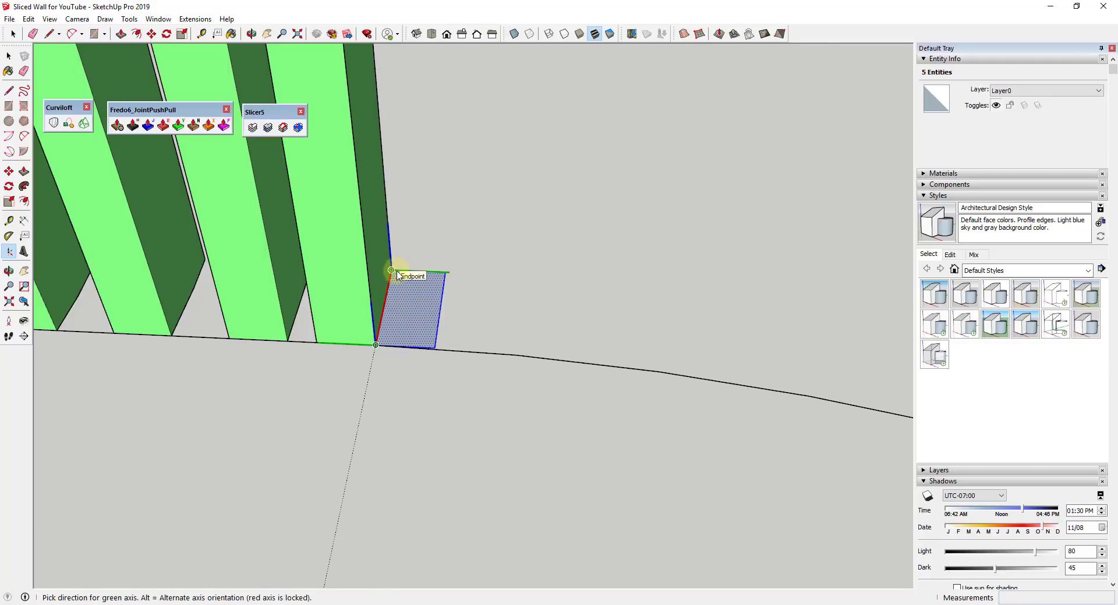
left_click(397, 274)
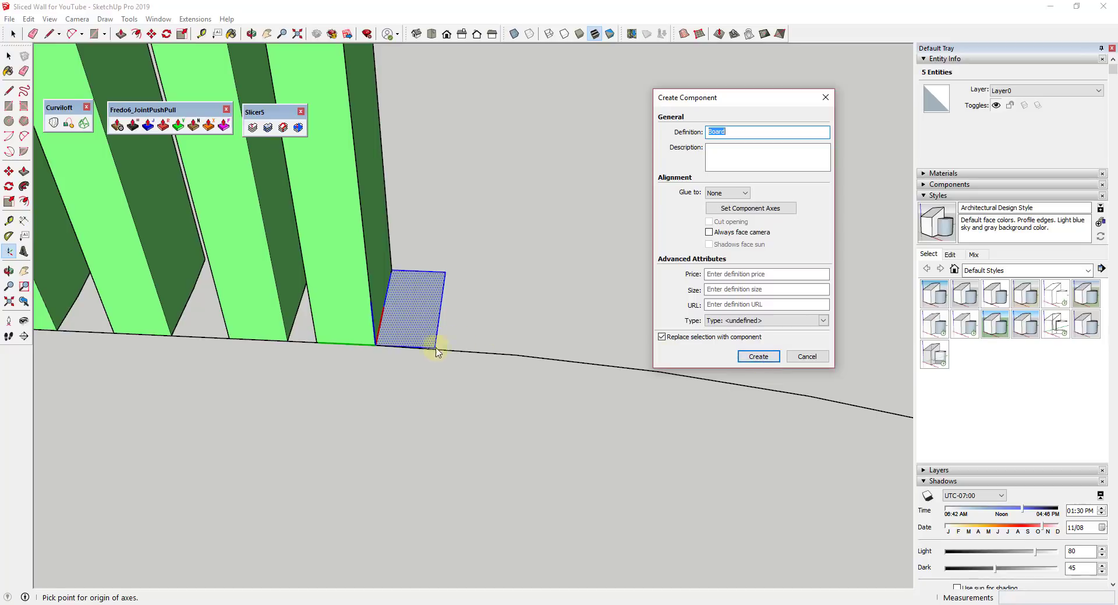
left_click(757, 357)
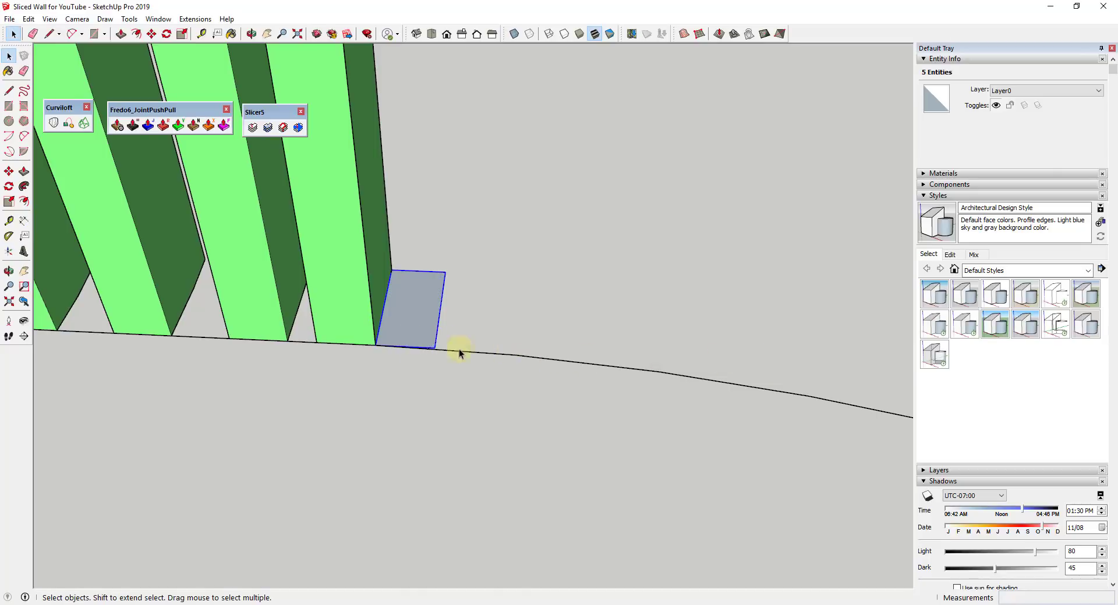
Push/Pull the rectangle inside the Board component up to about 8', level with the adjoining wall.
scroll(431, 322, "up", 2)
scroll(426, 320, "down", 4)
double_click(423, 317)
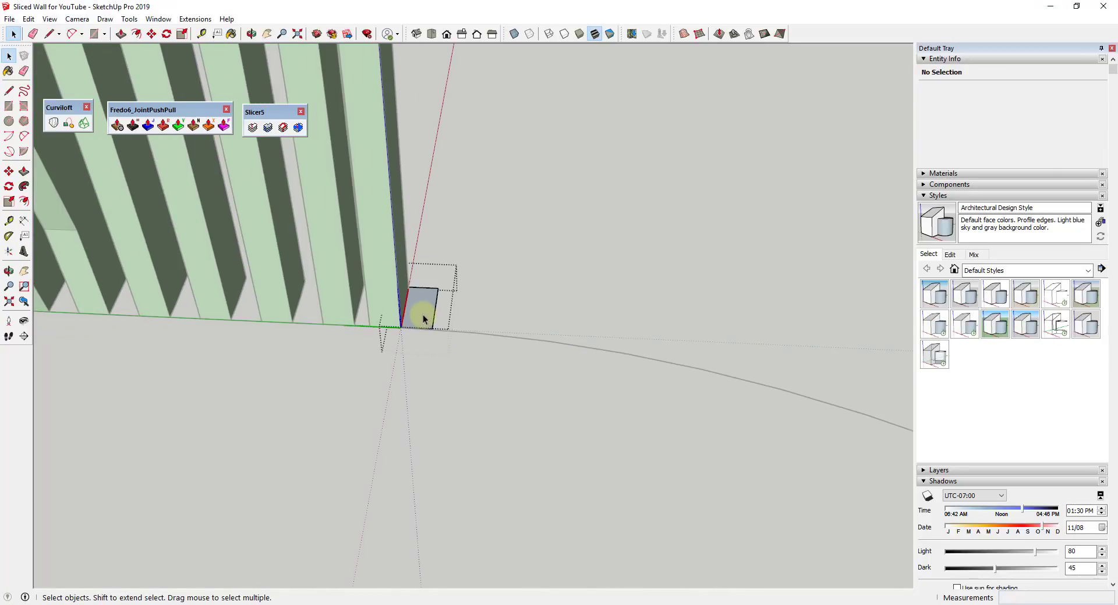
key("p")
scroll(404, 279, "down", 2)
left_click_drag(420, 315, 398, 91)
scroll(401, 170, "down", 3)
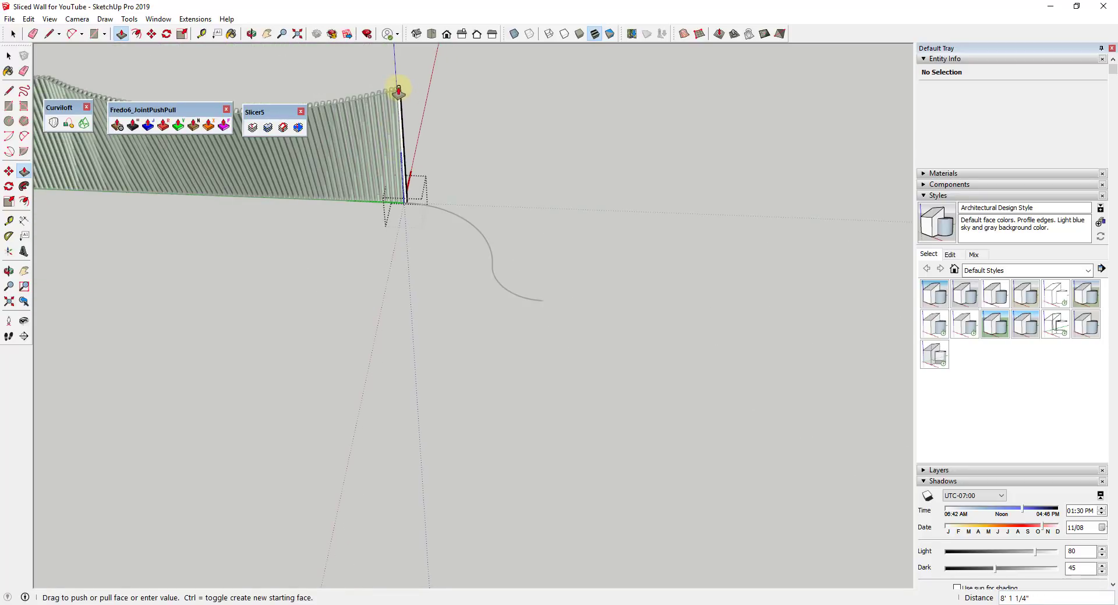
key("Return")
key("space")
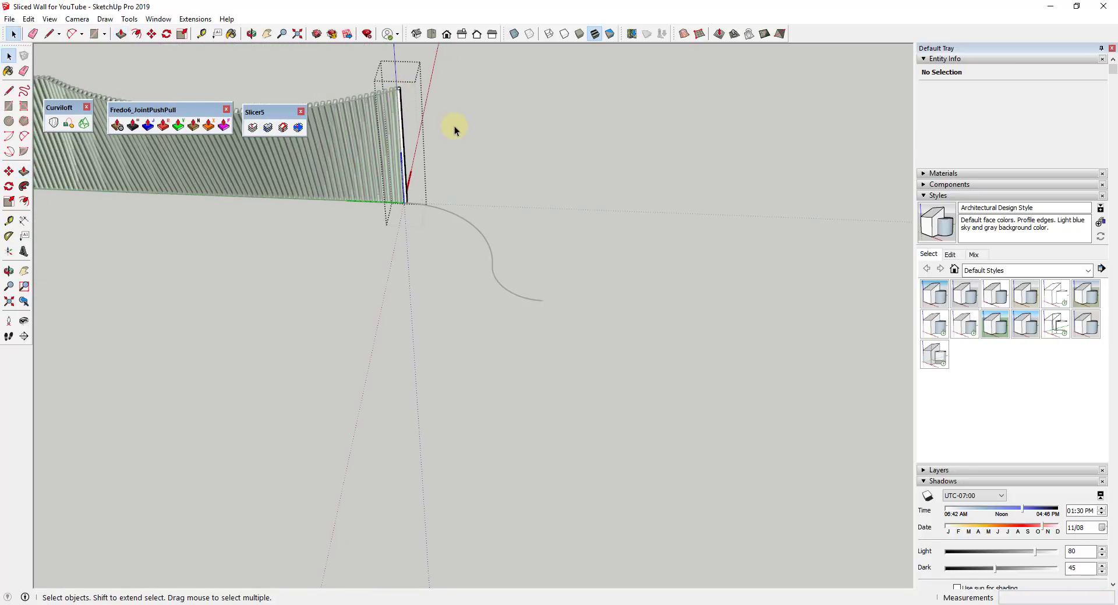
Weld the two arcs of the S-shaped guide path into a single curve.
scroll(399, 159, "up", 4)
middle_click_drag(400, 159, 609, 185)
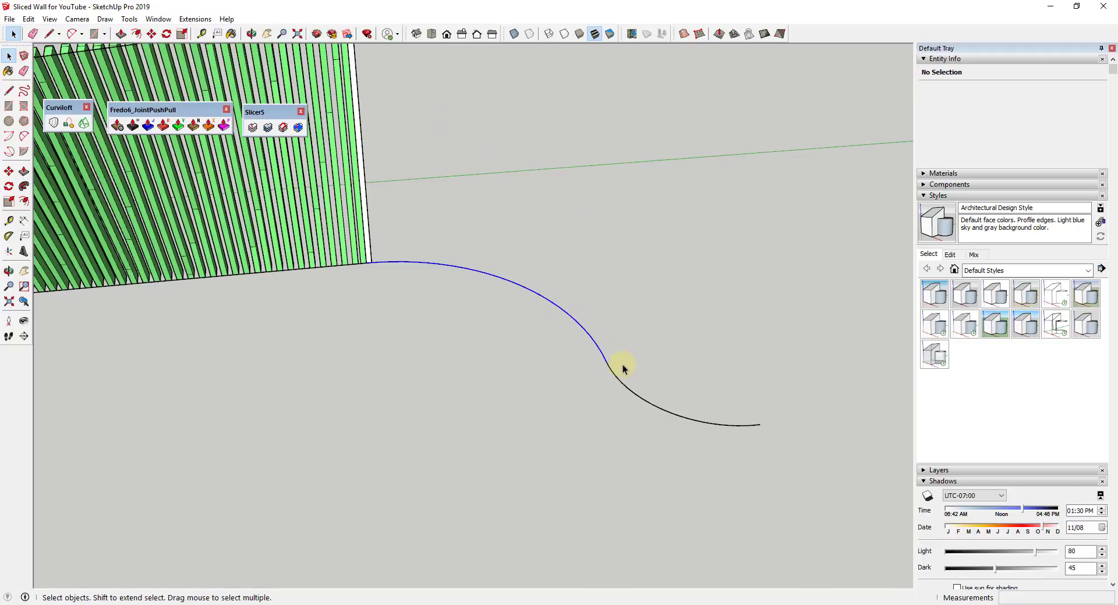
left_click(619, 384)
left_click(604, 360)
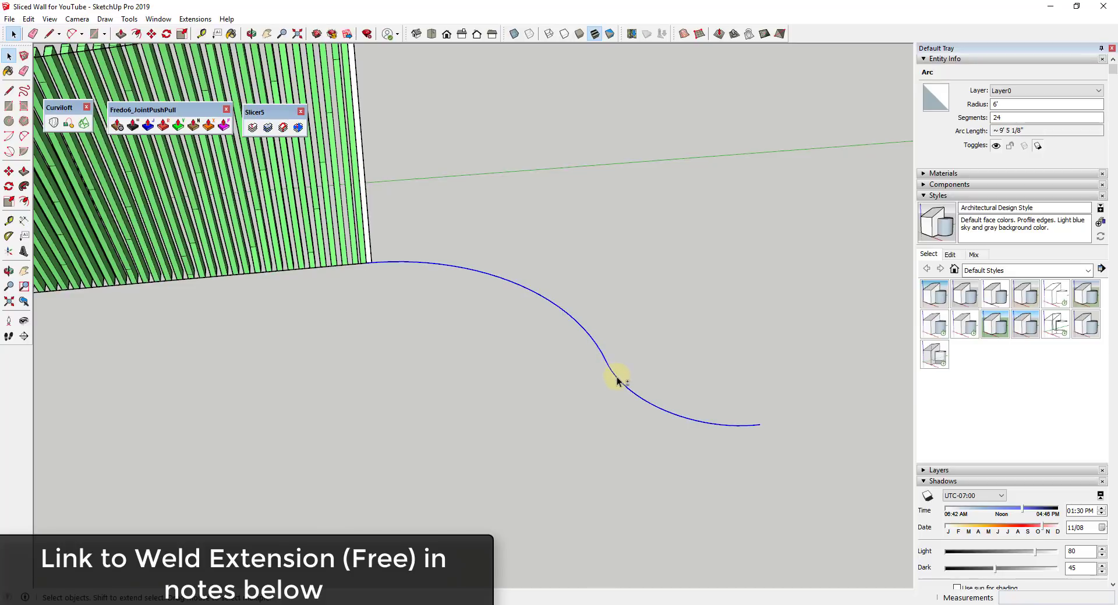
left_click(618, 381, "shift")
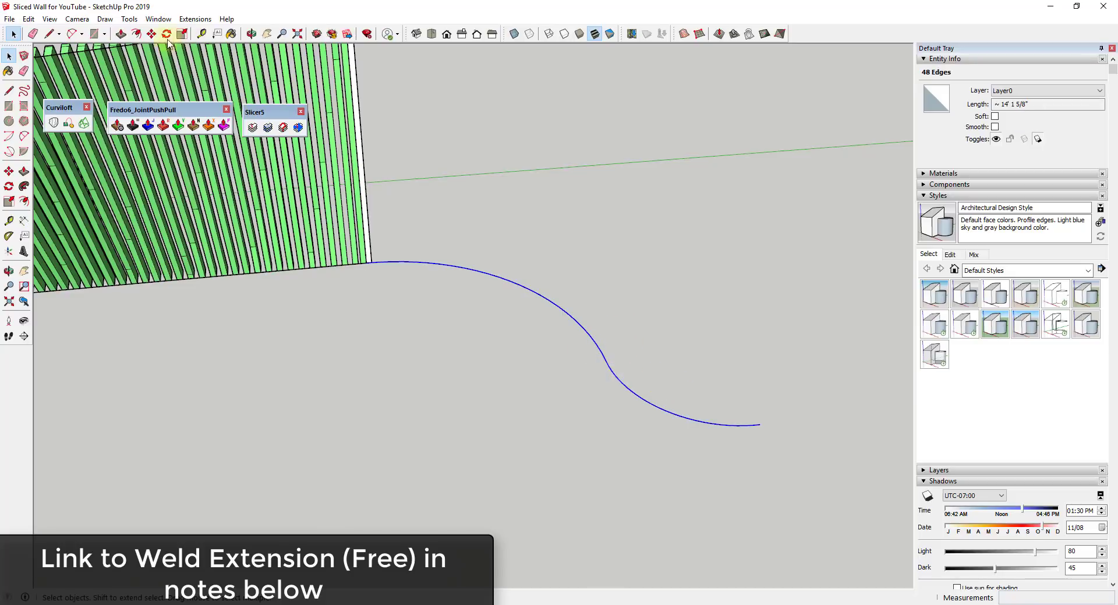
left_click(195, 19)
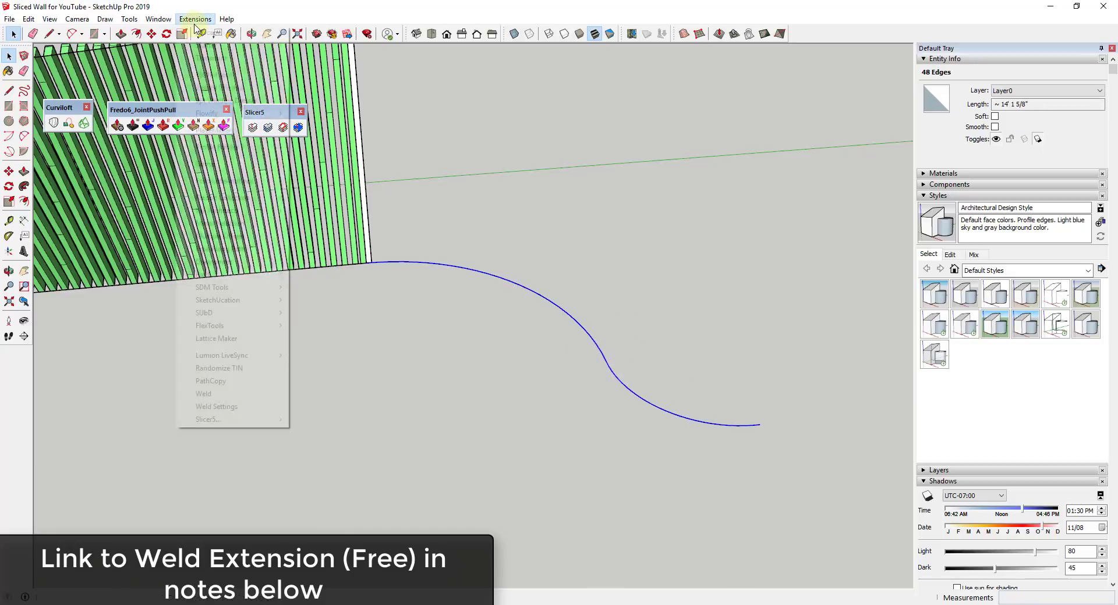
left_click(221, 394)
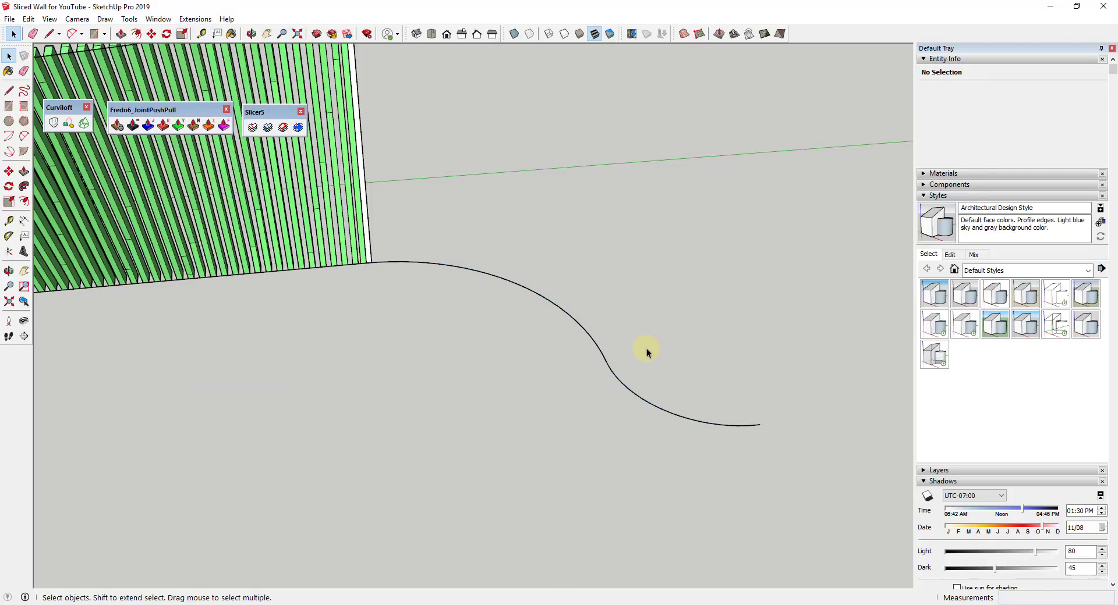
Copy the Board component along the welded S-curve with PathCopy, using a 4" distance between copies.
left_click(626, 395)
middle_click_drag(626, 395, 526, 319)
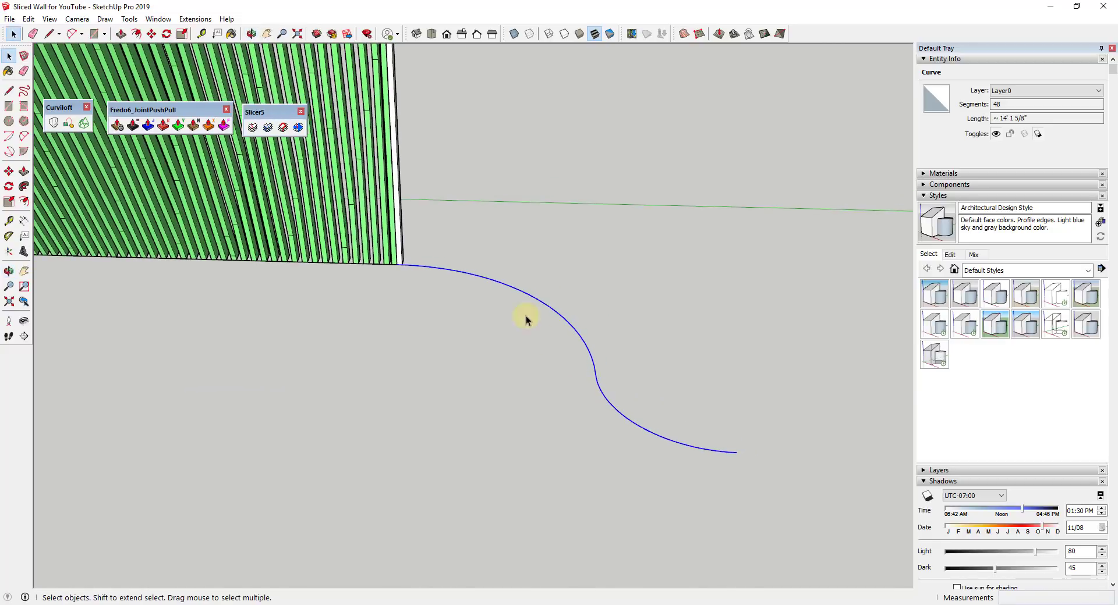
left_click(195, 19)
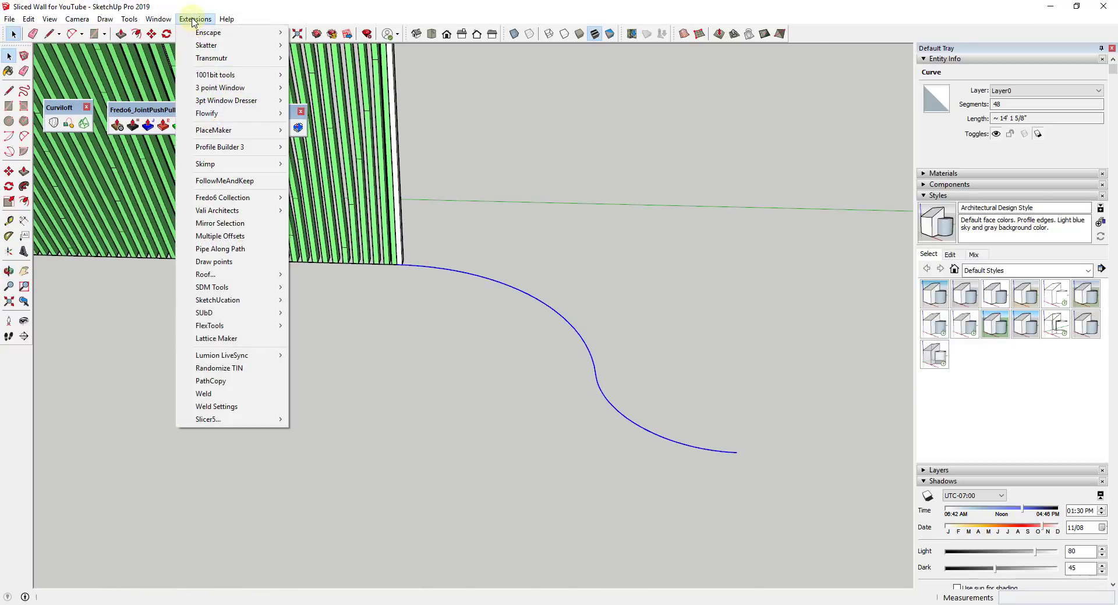
left_click(216, 381)
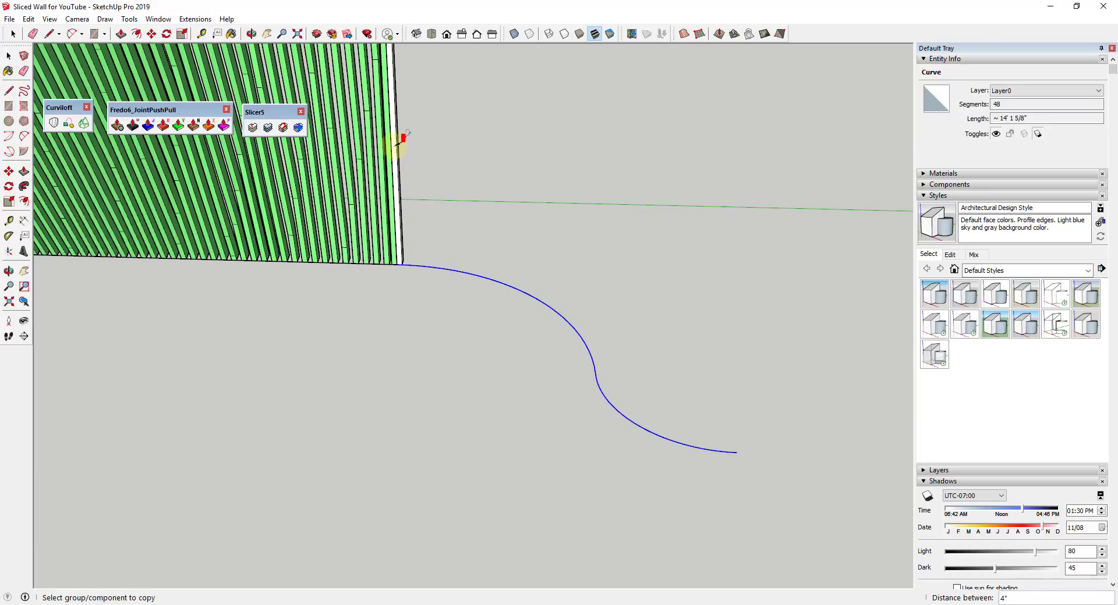
left_click(470, 266)
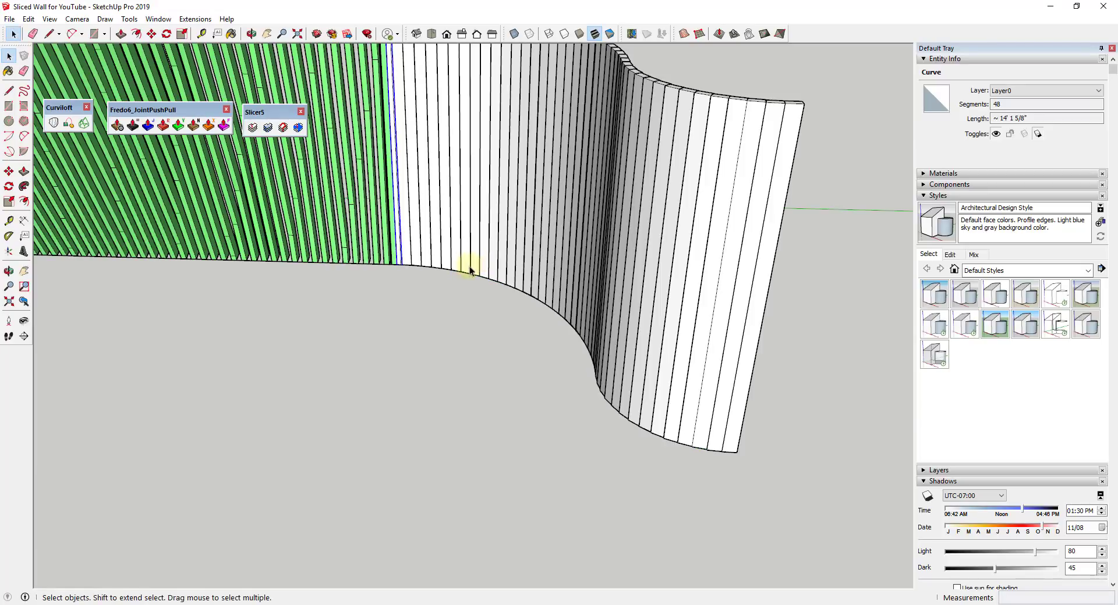
Undo the PathCopy array of Board copies along the S-curve.
left_click(681, 320)
middle_click_drag(681, 320, 520, 174)
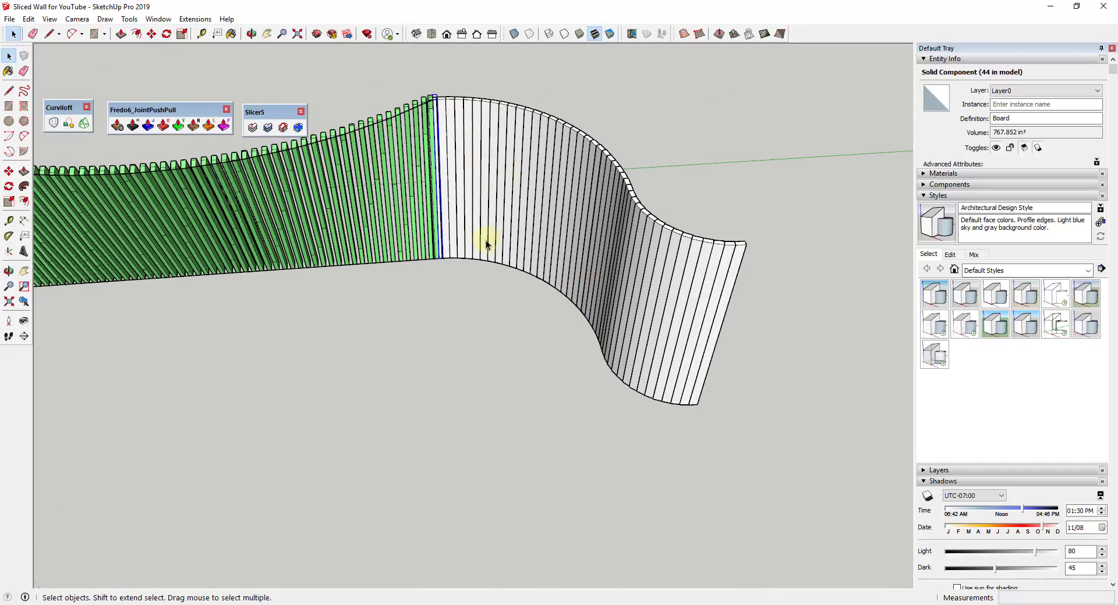
scroll(460, 248, "up", 3)
scroll(410, 281, "up", 2)
scroll(410, 280, "down", 2)
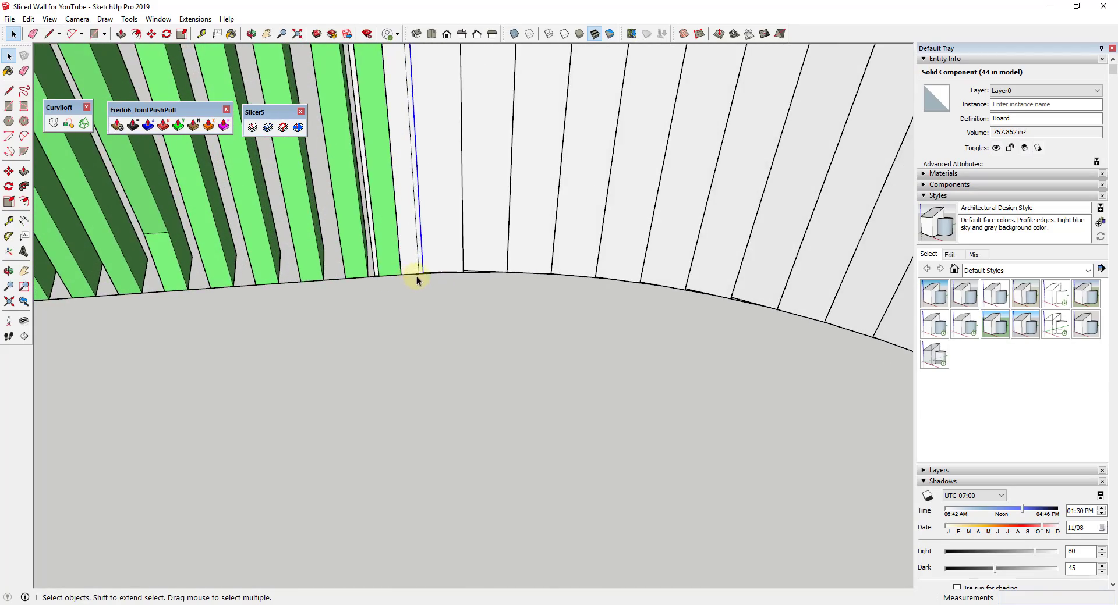
scroll(414, 263, "up", 4)
scroll(410, 265, "down", 2)
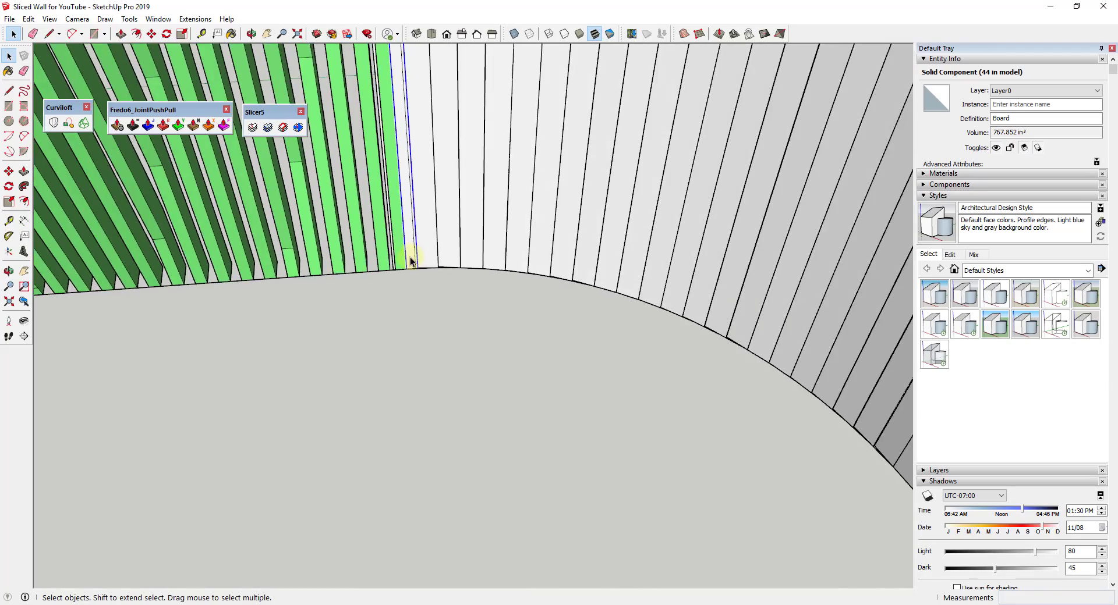
scroll(412, 262, "up", 5)
scroll(429, 224, "up", 3)
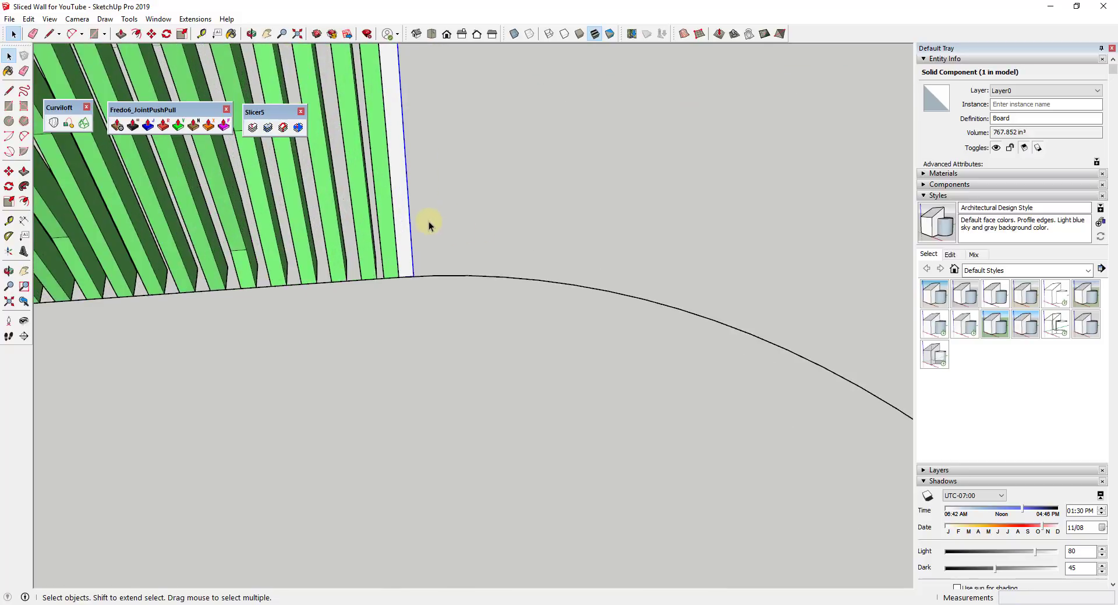
Reset the Board component's axes, with the origin at its bottom corner beside the green wall and the red axis along its bottom edge towards the S-curve.
double_click(398, 249)
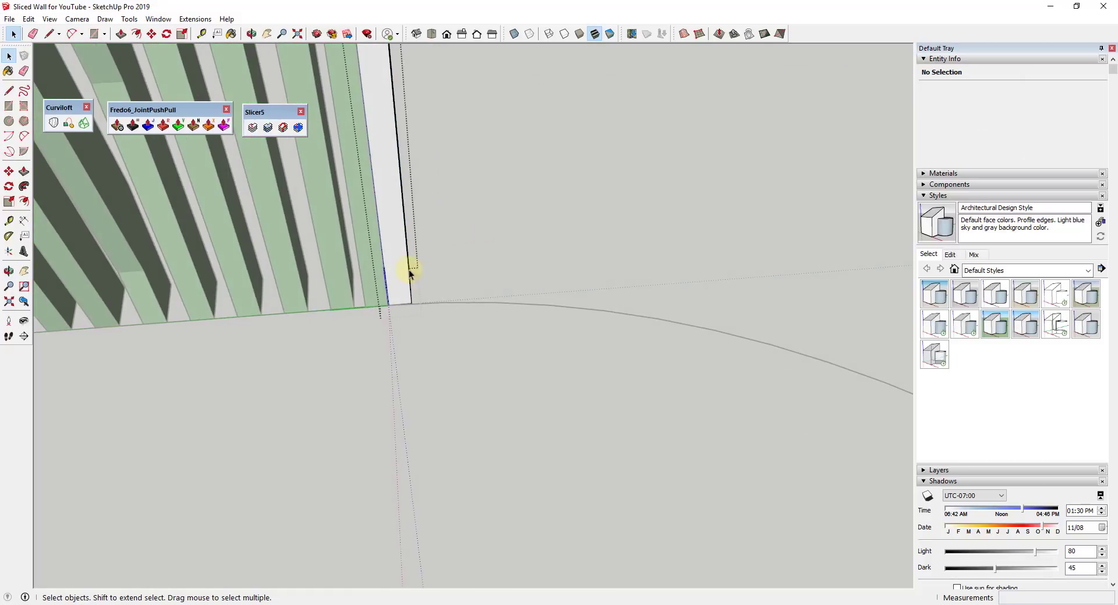
scroll(398, 286, "up", 1)
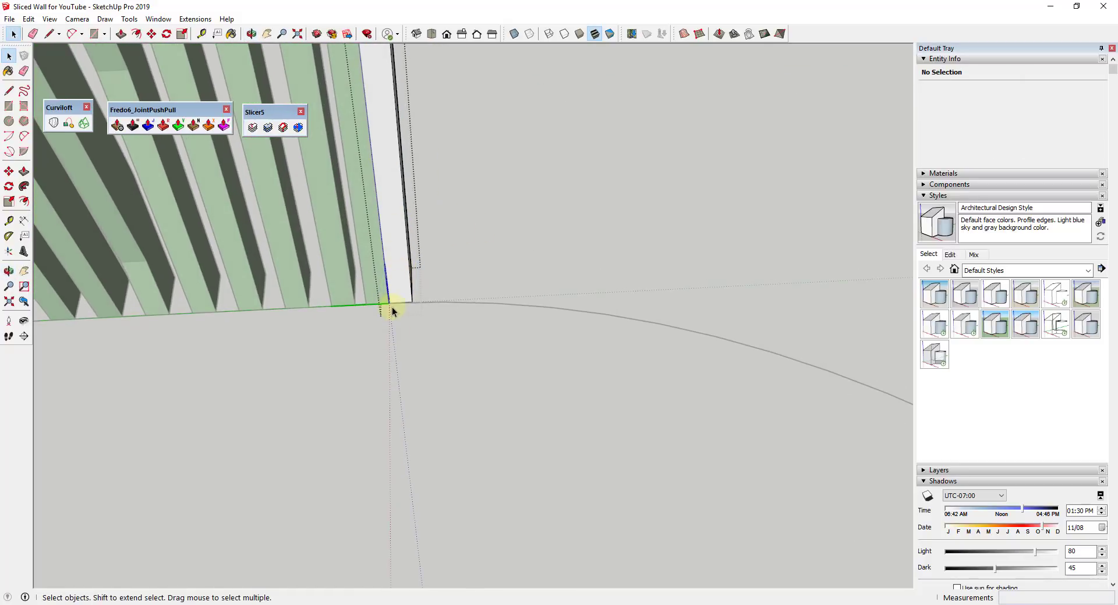
left_click(157, 19)
mouse_move(130, 18)
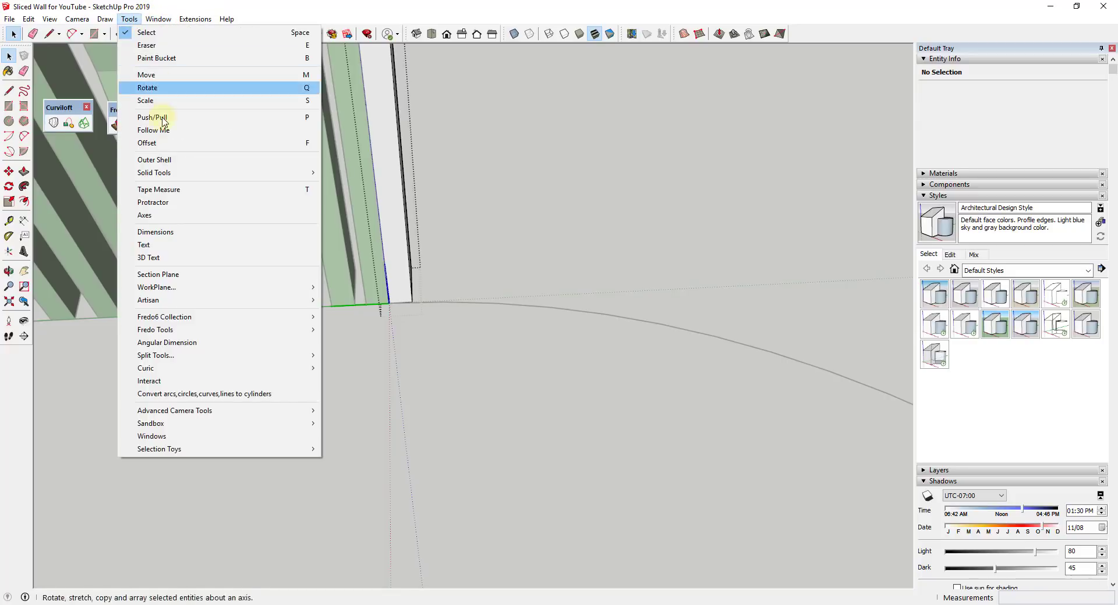
left_click(163, 216)
scroll(396, 350, "up", 4)
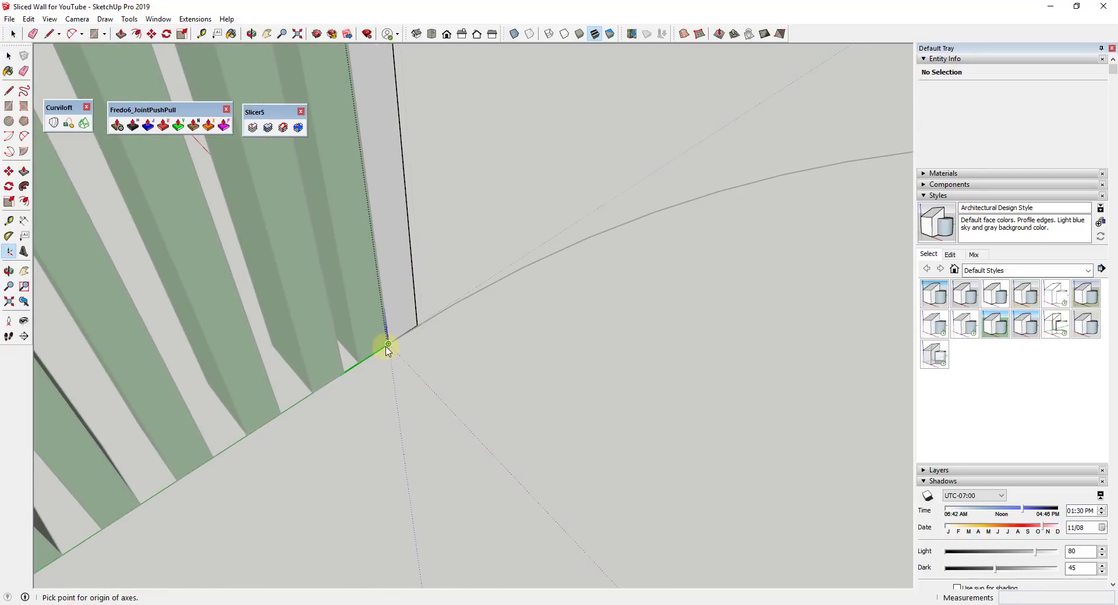
left_click(388, 344)
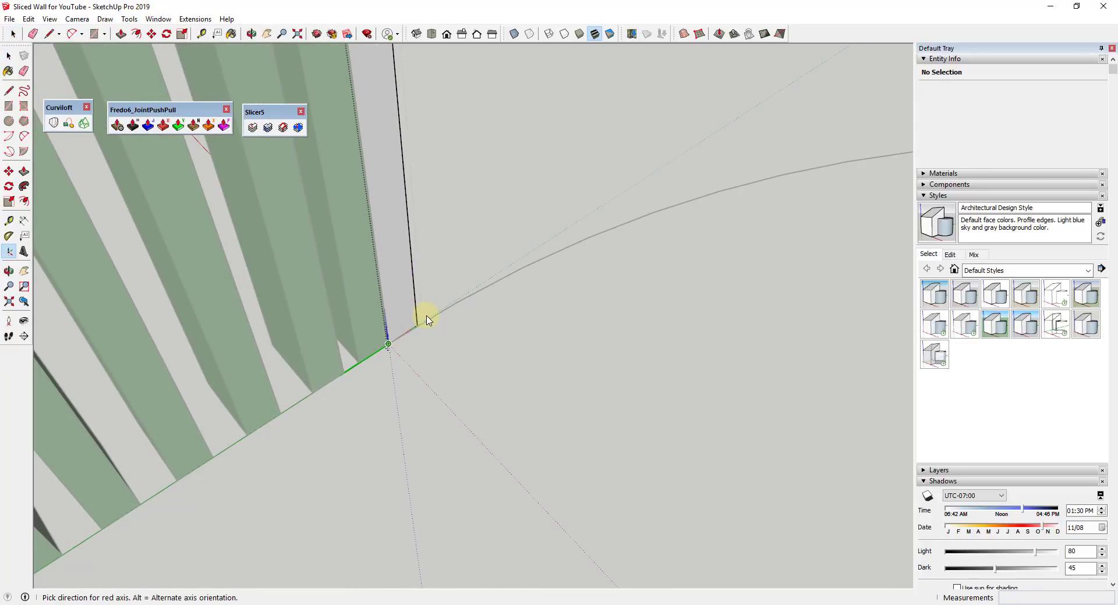
scroll(422, 332, "up", 3)
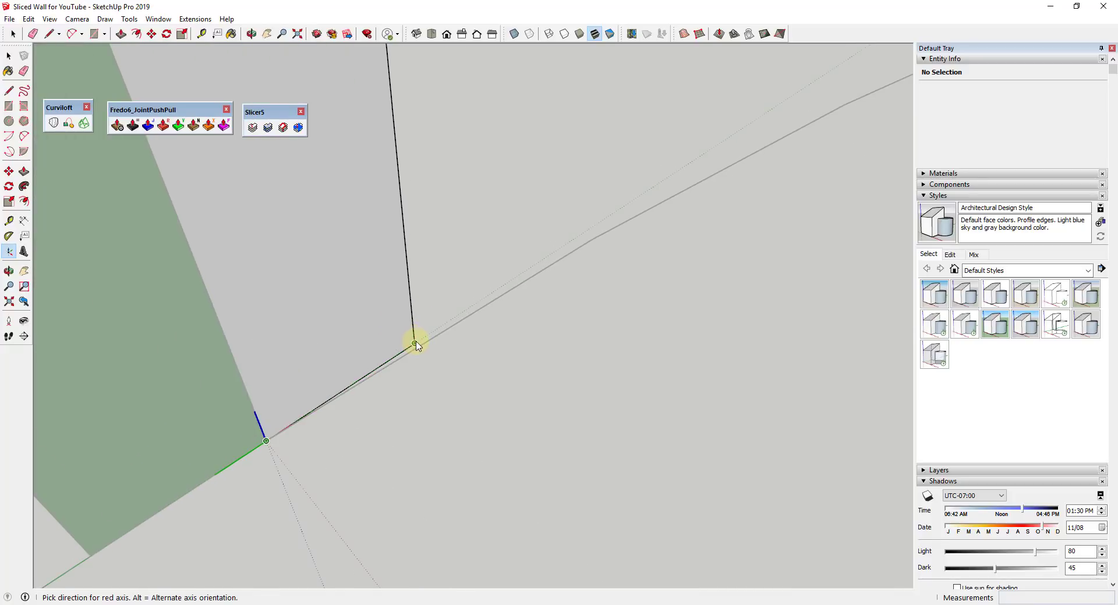
left_click(415, 344)
key("Return")
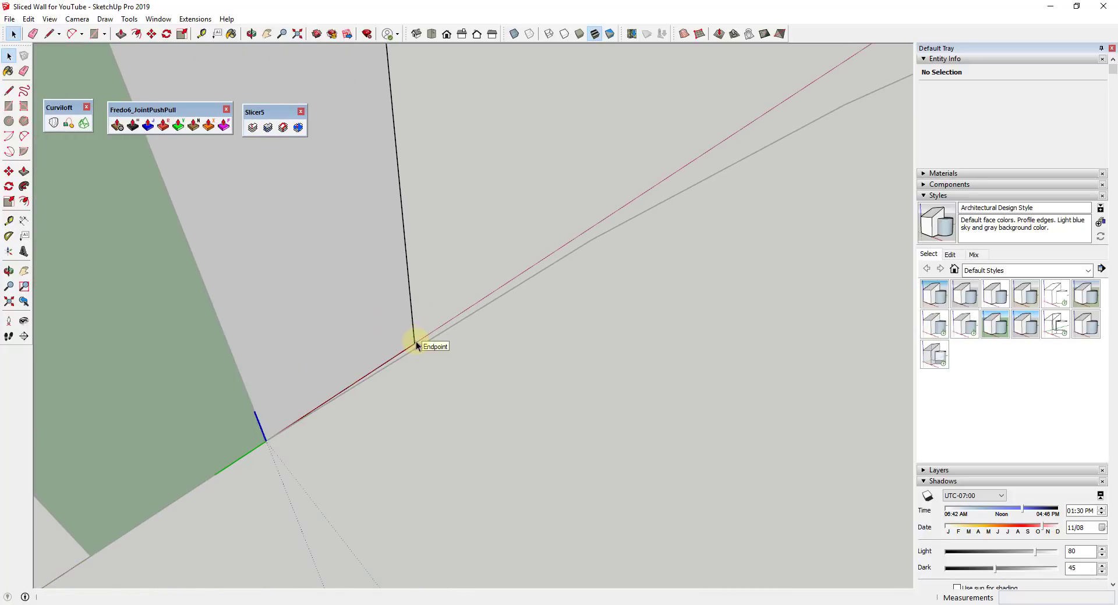
left_click(605, 343)
Try copying the Board component along the S-curve with PathCopy at a 4" distance, and undo the copies.
scroll(367, 338, "up", 2)
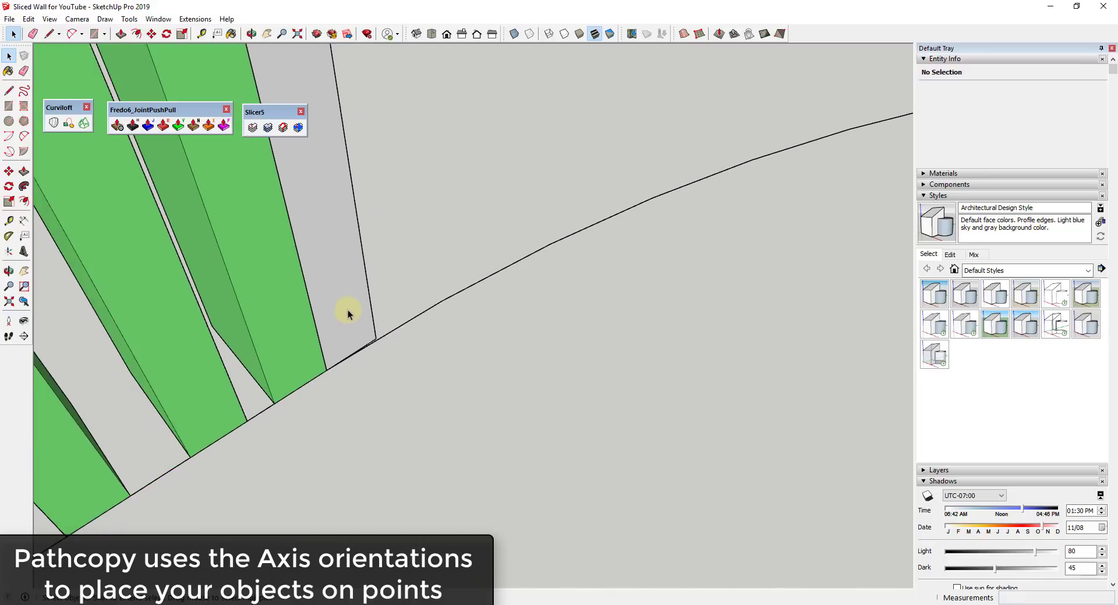
left_click(348, 314)
scroll(348, 314, "down", 5)
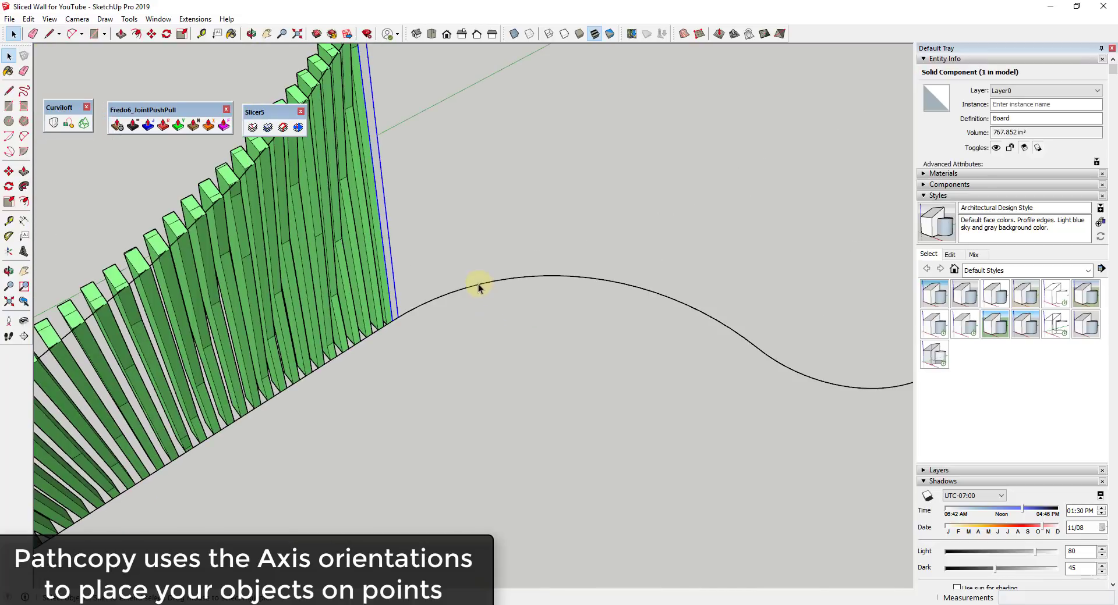
left_click(478, 287)
left_click(195, 18)
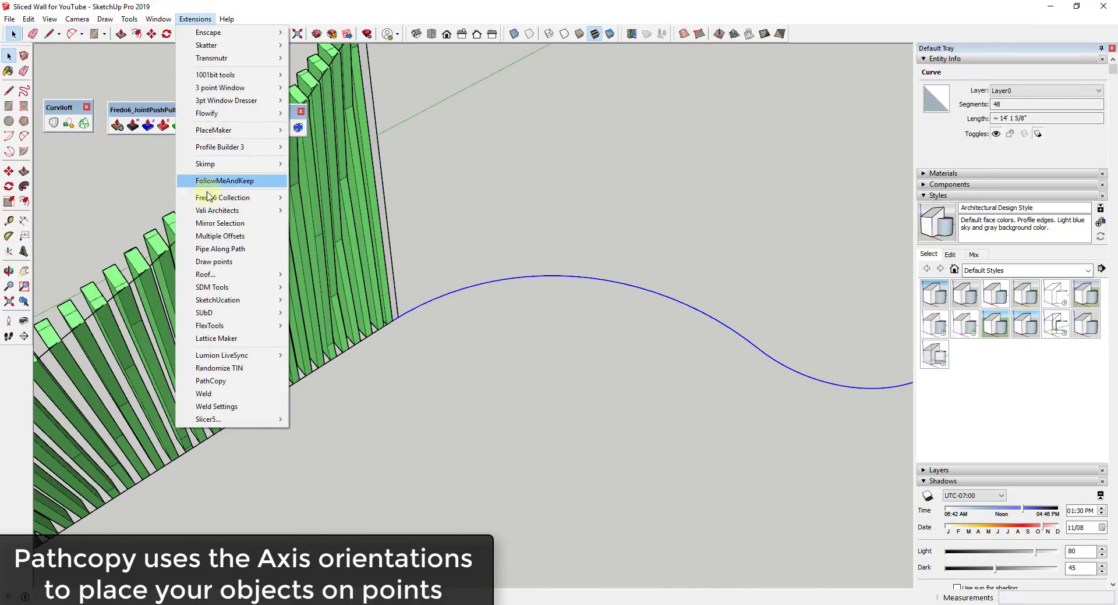
left_click(211, 381)
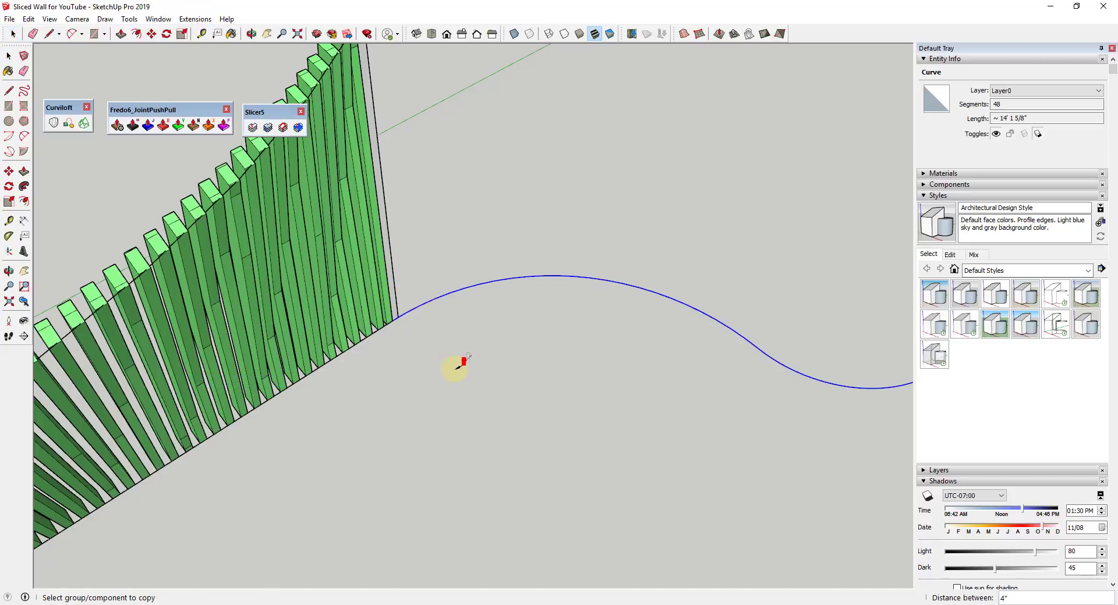
left_click(413, 307)
middle_click_drag(411, 304, 606, 418)
scroll(640, 396, "up", 10)
middle_click_drag(537, 404, 374, 411)
scroll(384, 401, "down", 8)
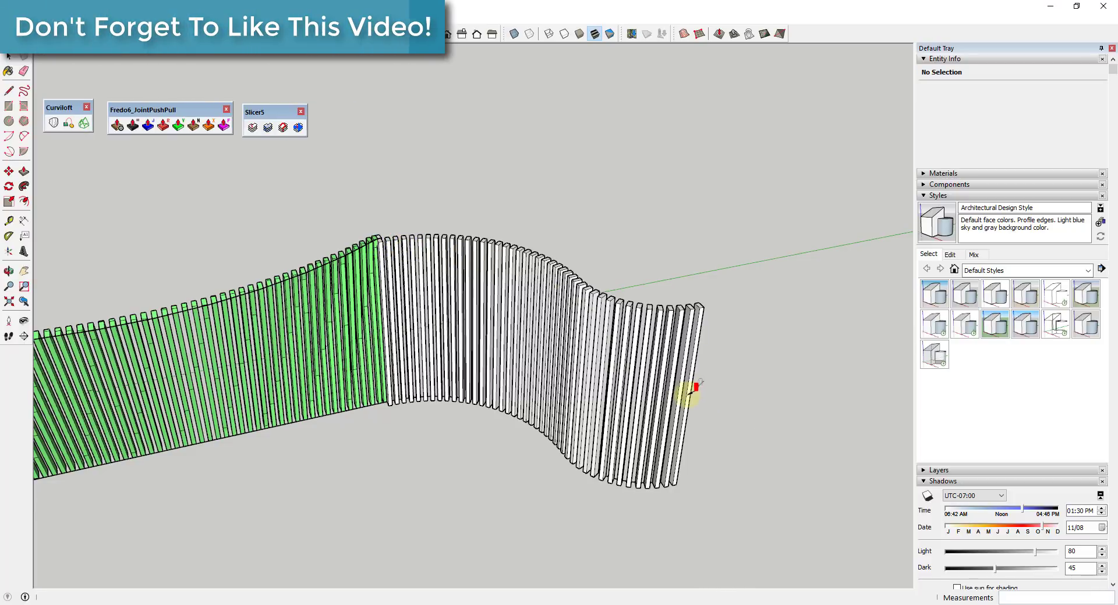
key("ctrl+z")
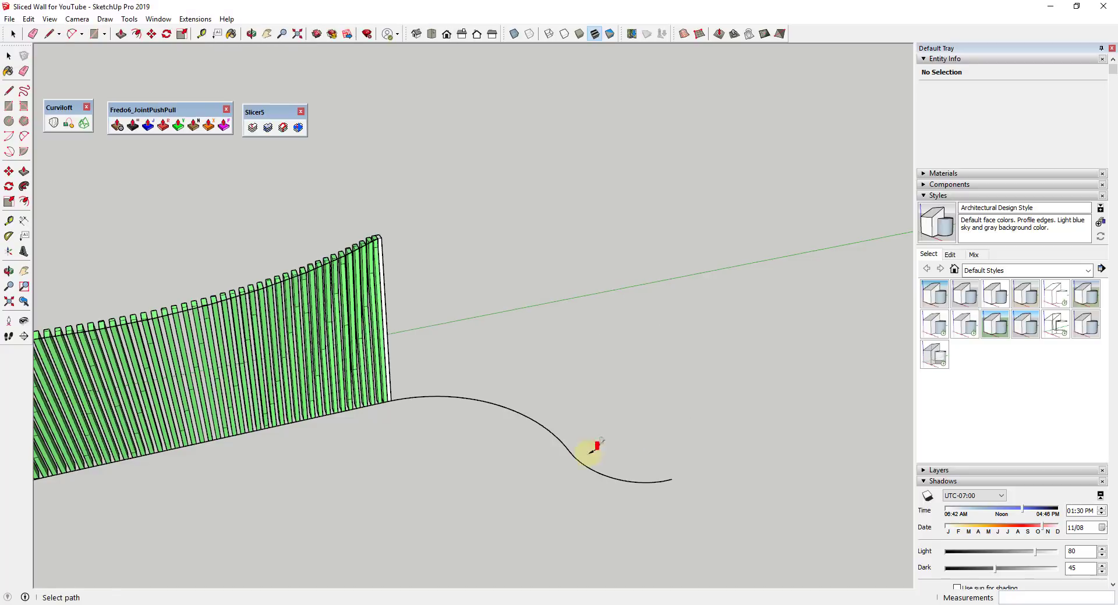
key("space")
Copy the Board component along the S-curve with PathCopy, using a 4" distance between copies.
scroll(443, 411, "up", 5)
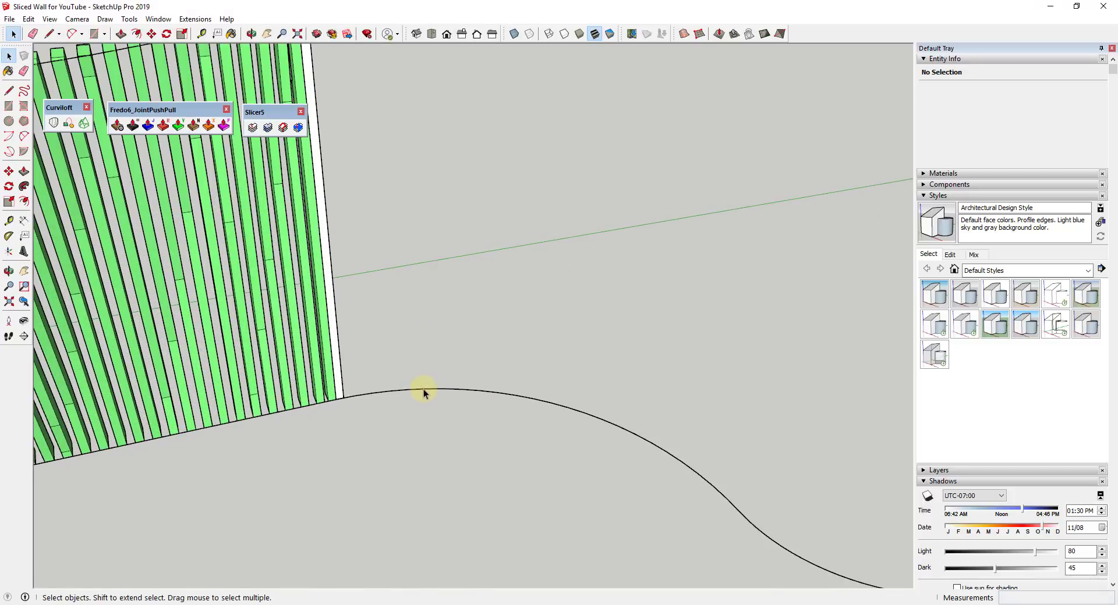
left_click(423, 393)
left_click(195, 19)
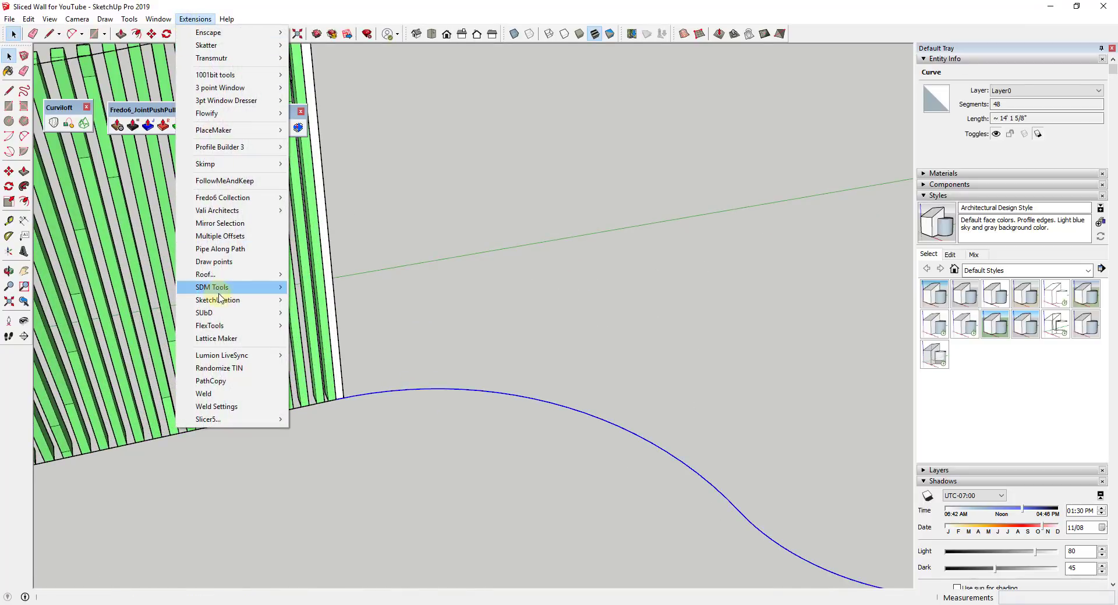
left_click(225, 382)
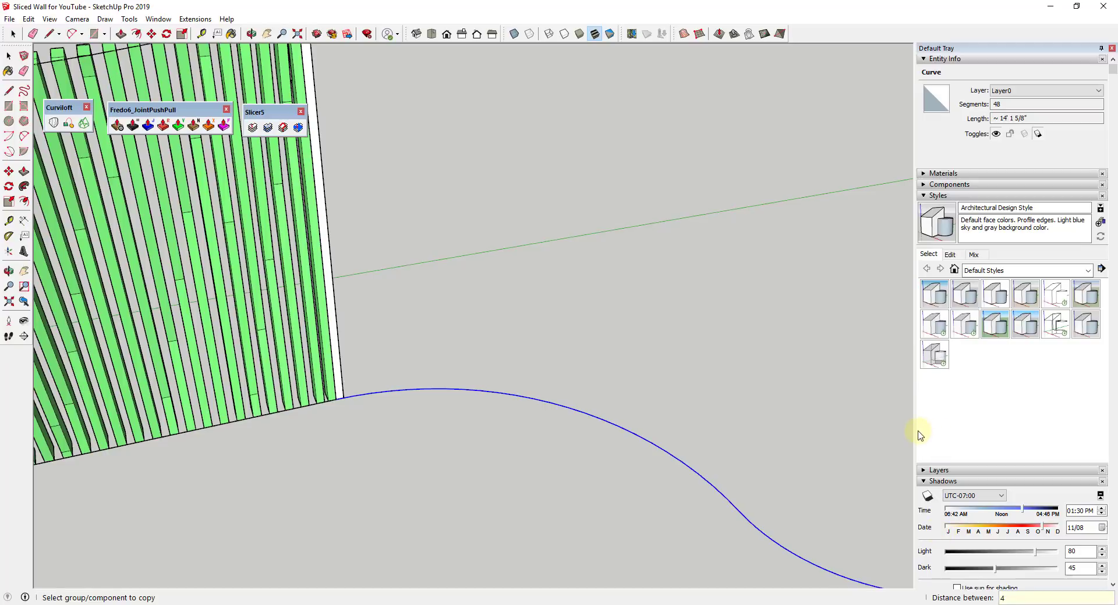
left_click(335, 284)
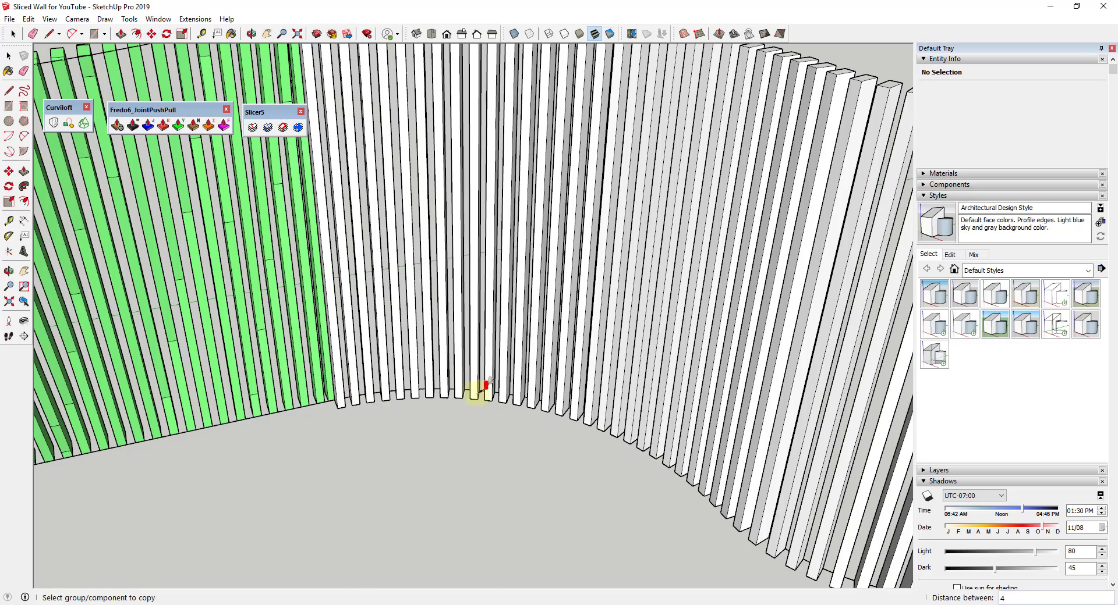
scroll(349, 395, "down", 5)
middle_click_drag(337, 386, 317, 157)
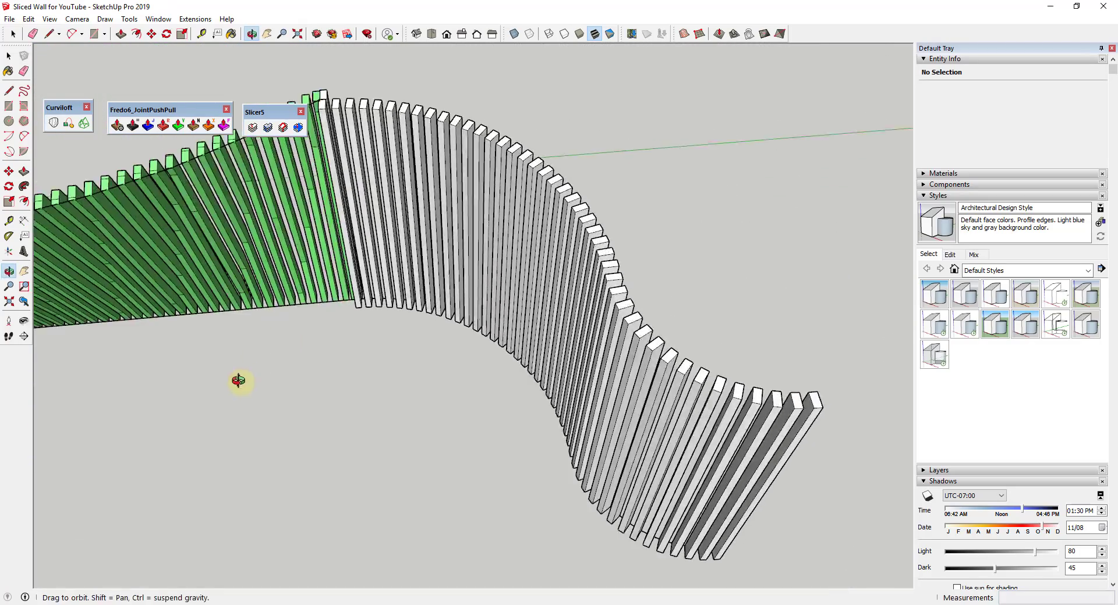
Flip all the geometry inside the Board component across its green axis by scaling it to -1, updating every copy.
scroll(320, 166, "up", 5)
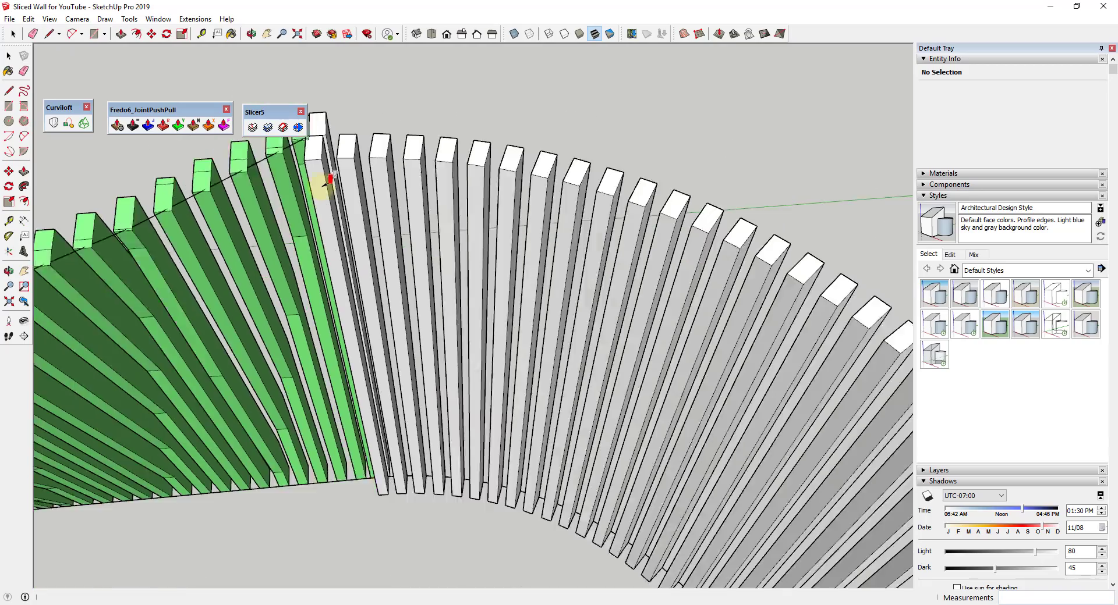
scroll(326, 198, "down", 5)
scroll(362, 369, "up", 5)
middle_click_drag(362, 369, 360, 229)
scroll(369, 257, "down", 5)
scroll(343, 226, "up", 3)
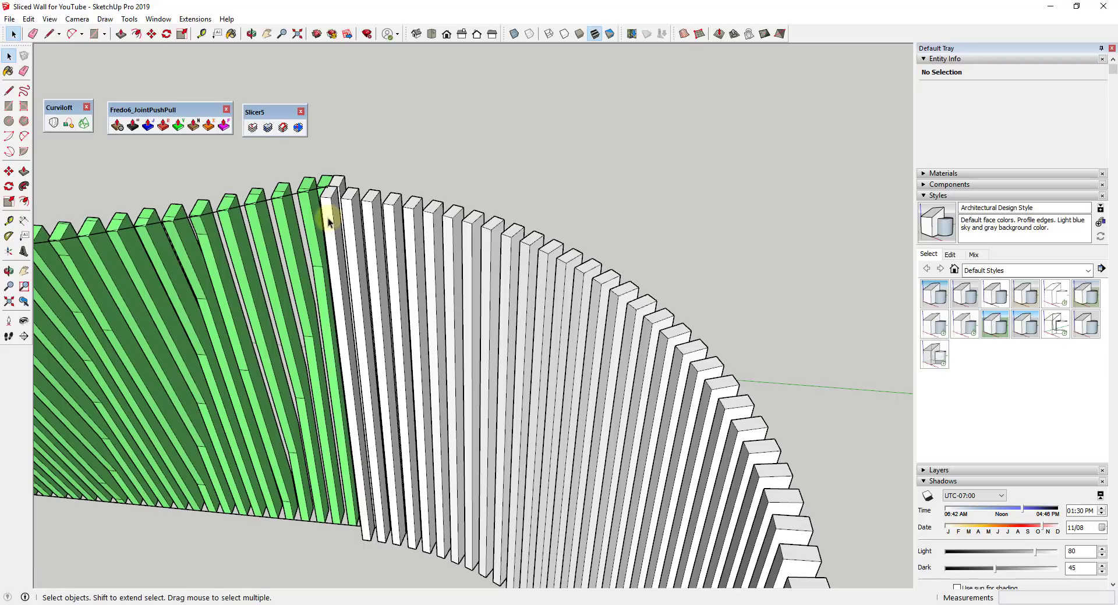
double_click(329, 223)
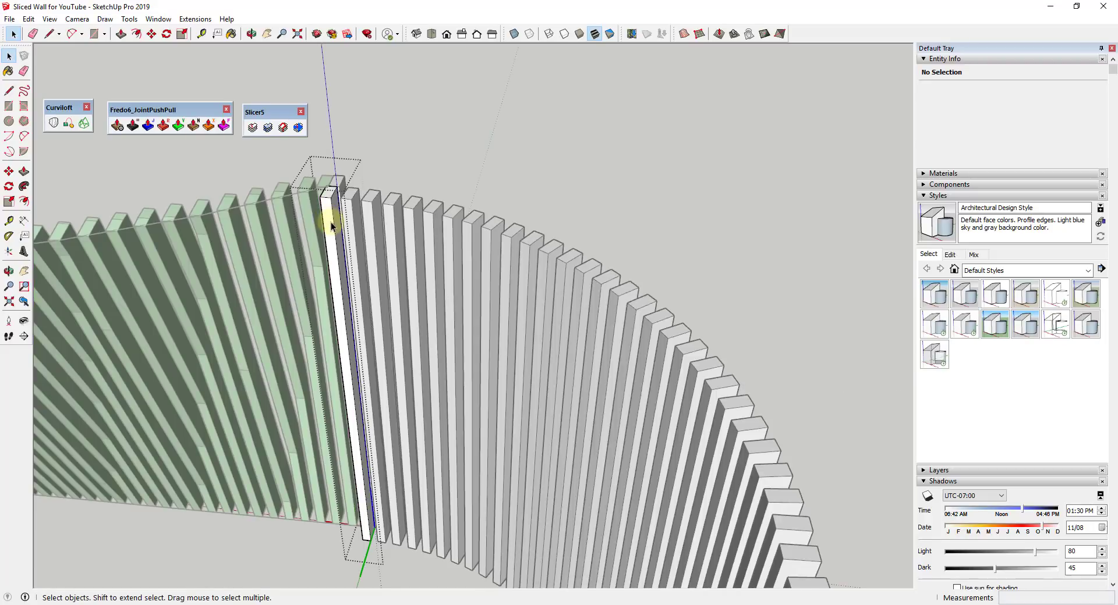
triple_click(327, 222)
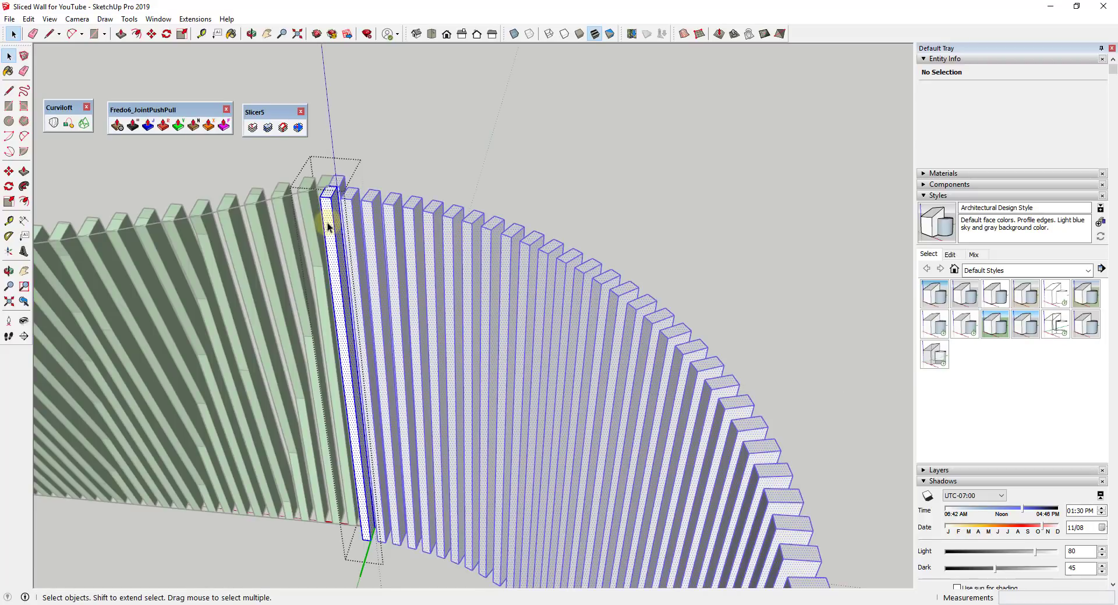
key("s")
left_click_drag(348, 399, 360, 374)
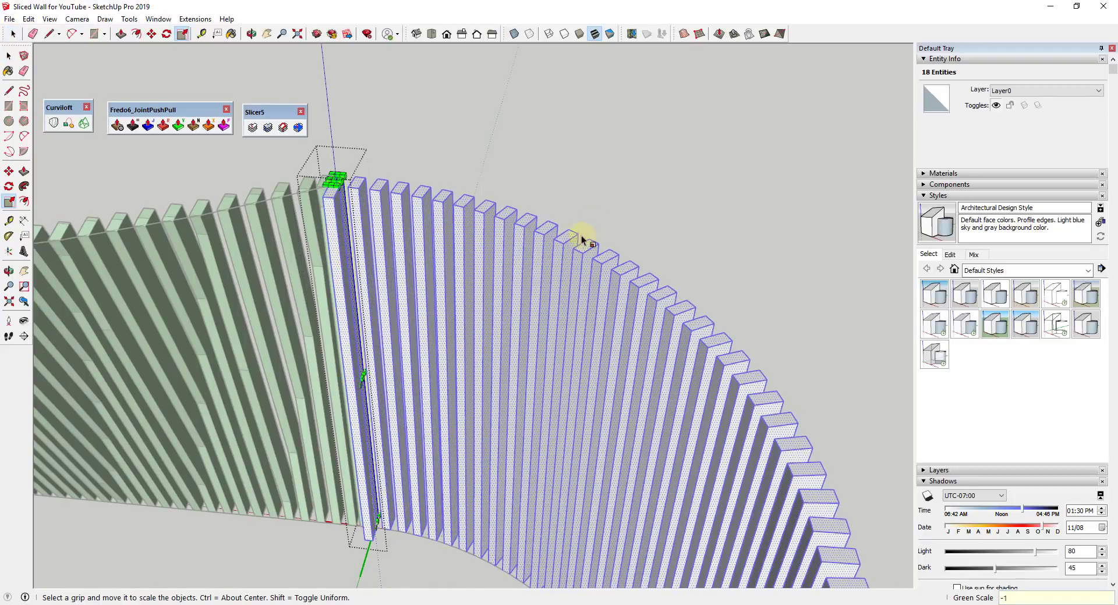
key("space")
left_click(619, 169)
middle_click_drag(619, 169, 370, 243)
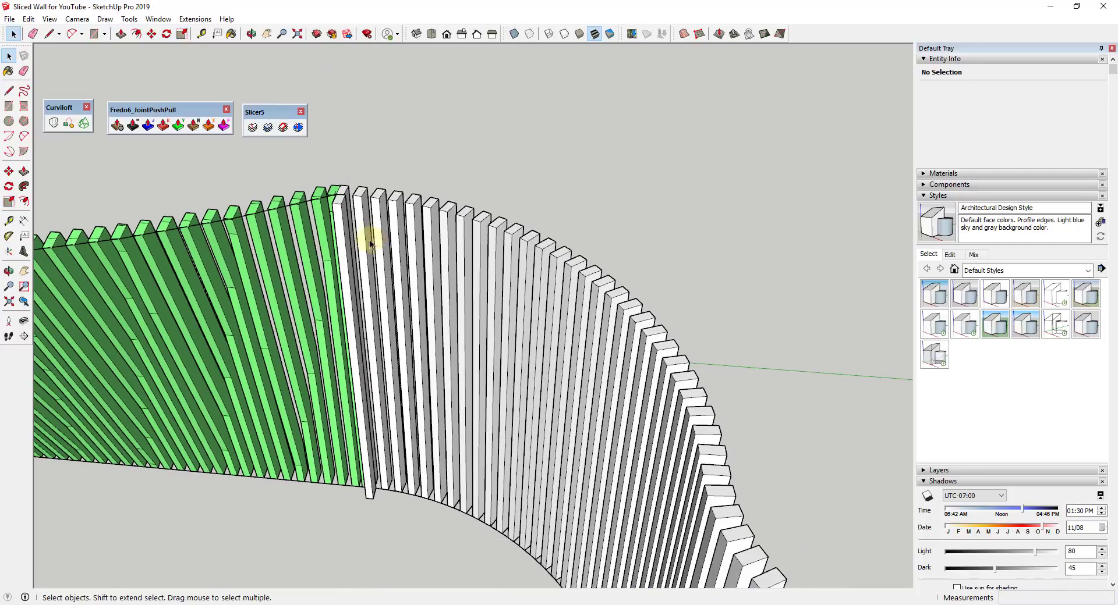
Delete the original Board component at the end of the green slatted wall and the first copied board right beside it.
left_click(348, 229)
middle_click_drag(386, 311, 565, 600)
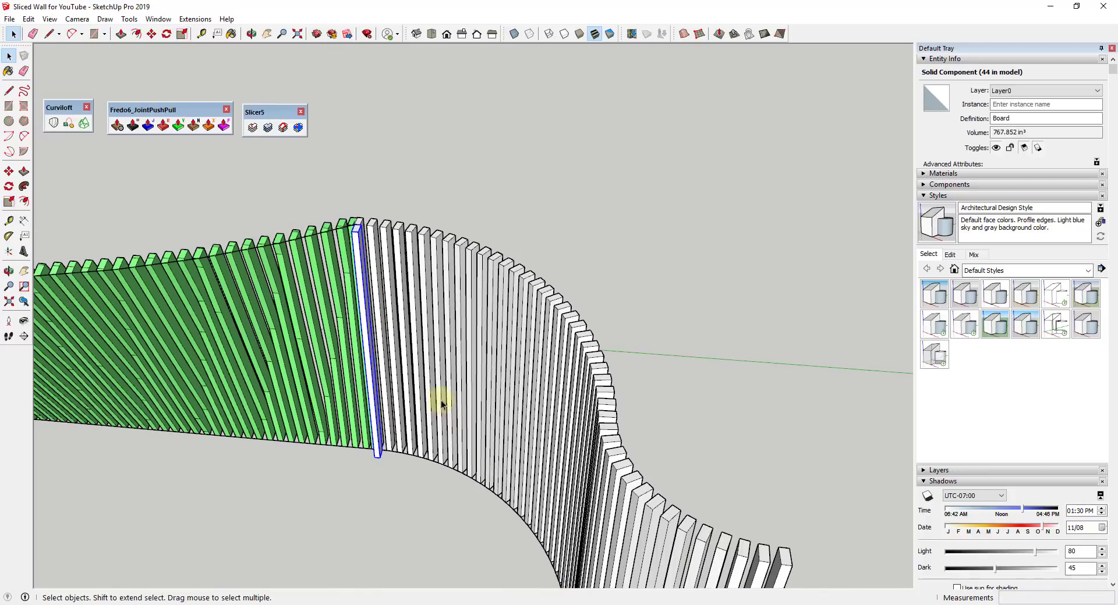
middle_click_drag(440, 403, 721, 591)
scroll(619, 532, "up", 5)
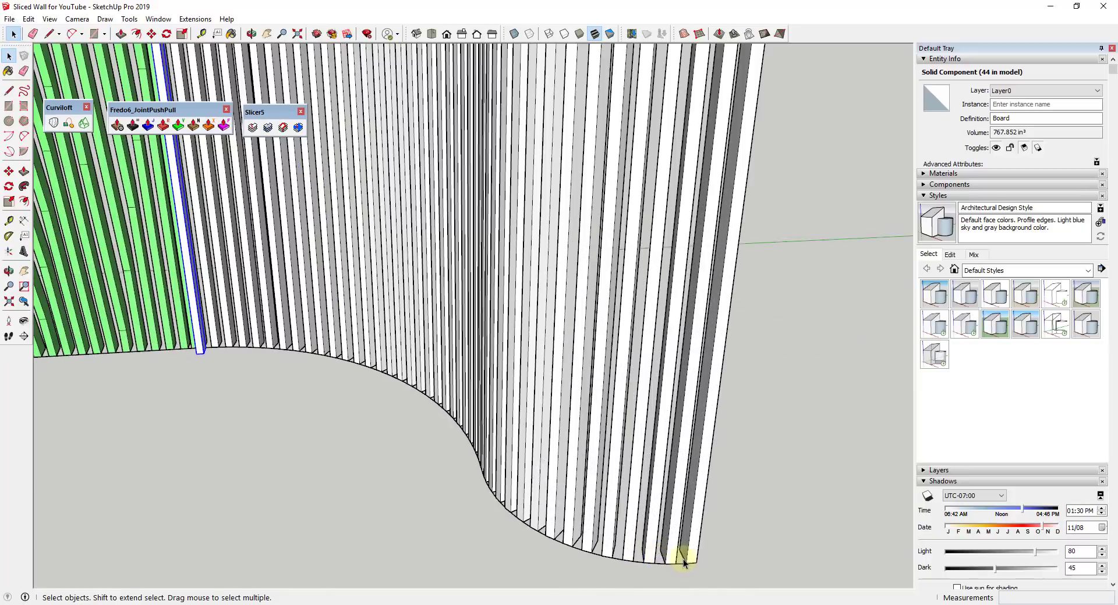
scroll(690, 563, "up", 2)
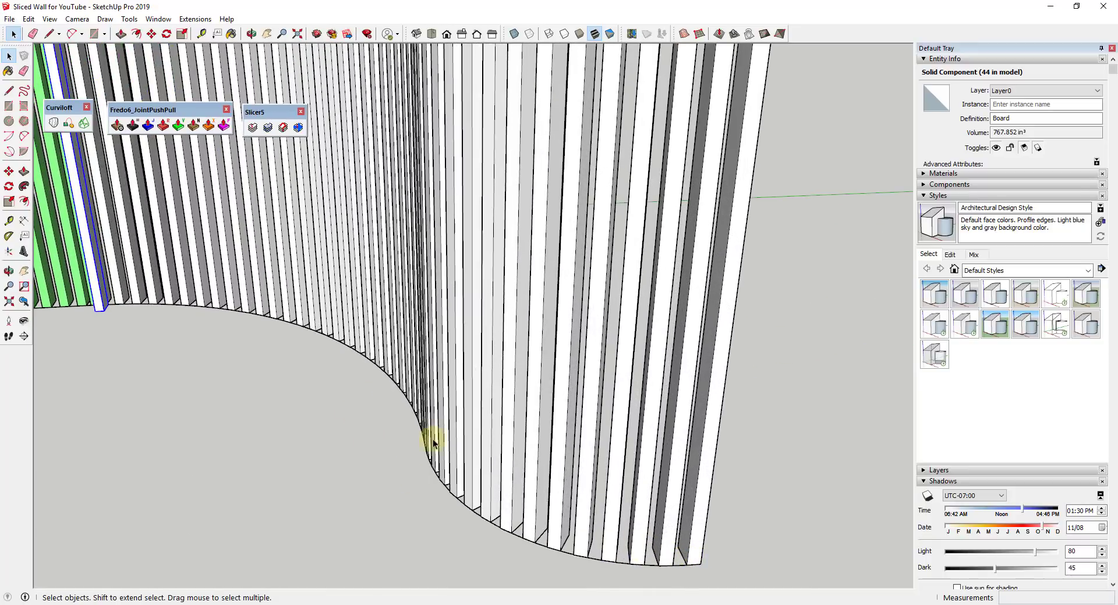
scroll(411, 442, "down", 6)
scroll(233, 197, "up", 3)
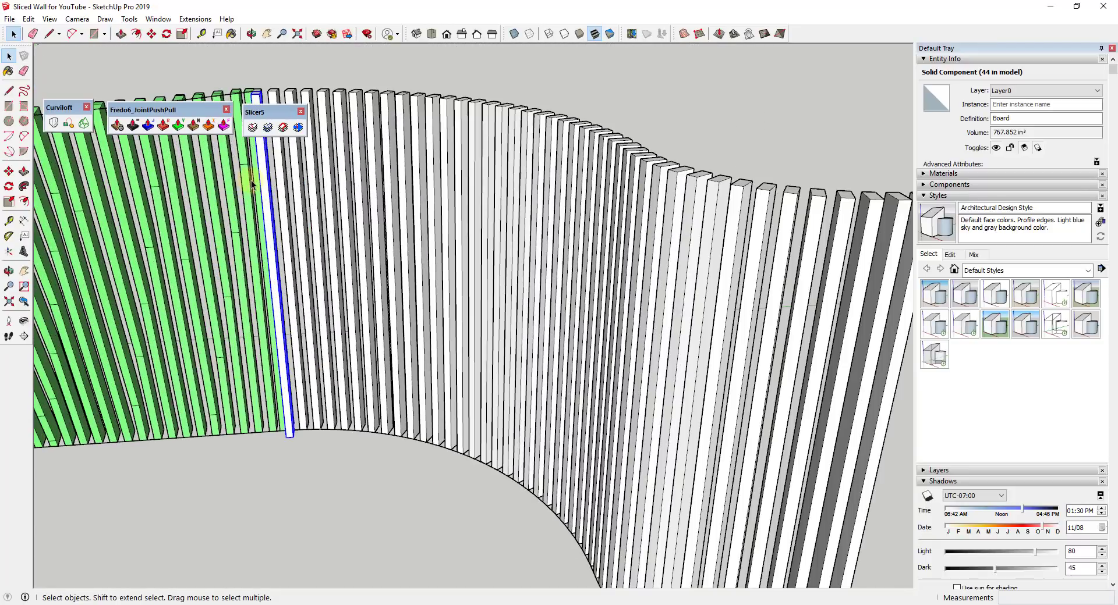
key("ctrl+t")
scroll(291, 232, "down", 5)
scroll(266, 157, "up", 7)
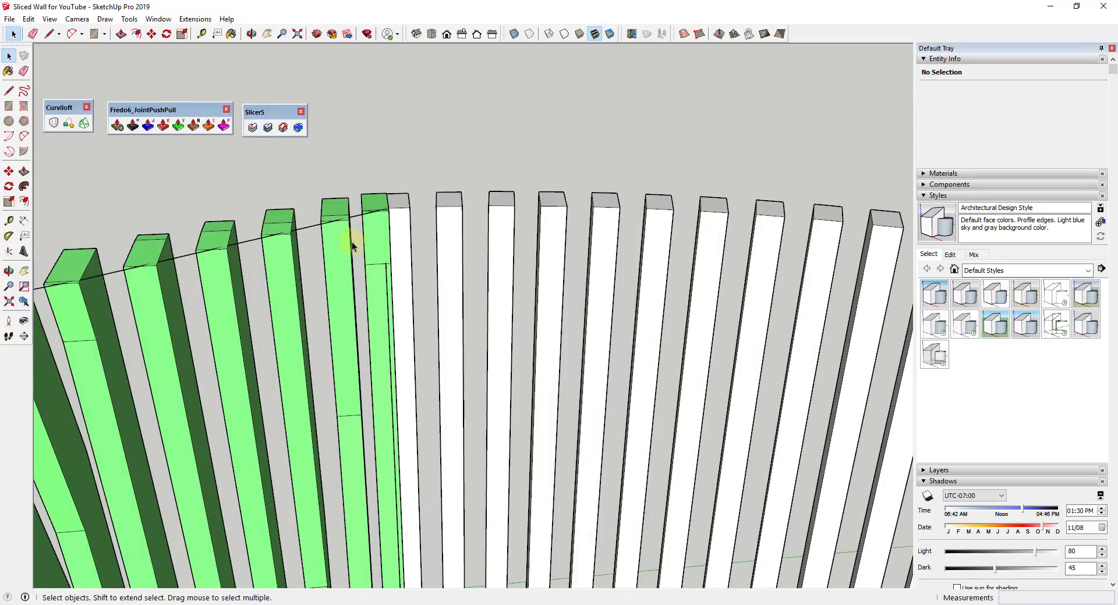
key("ctrl+t")
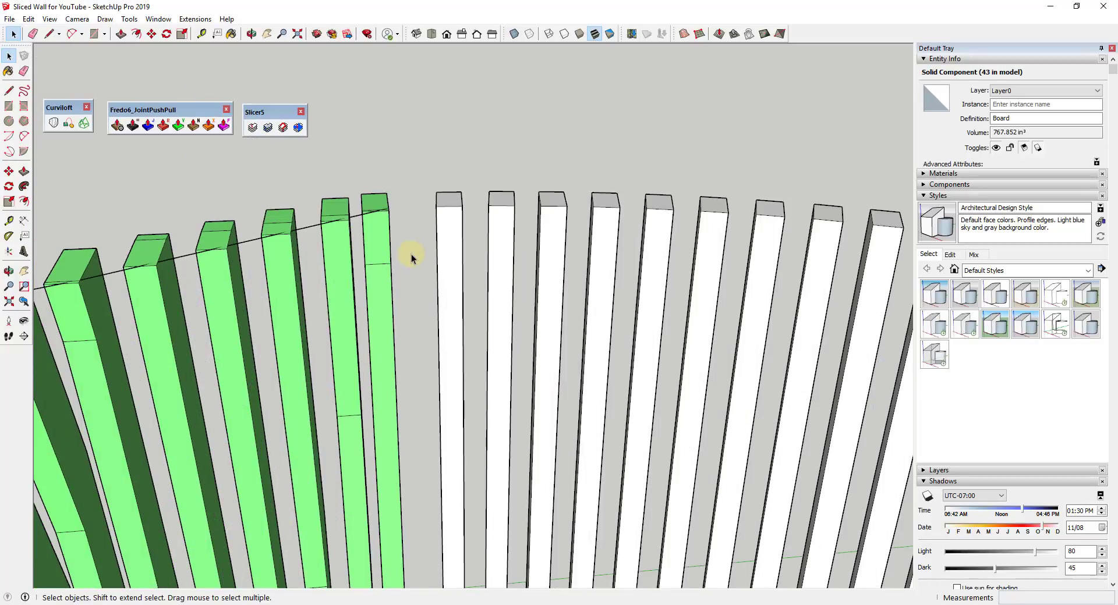
scroll(407, 255, "down", 4)
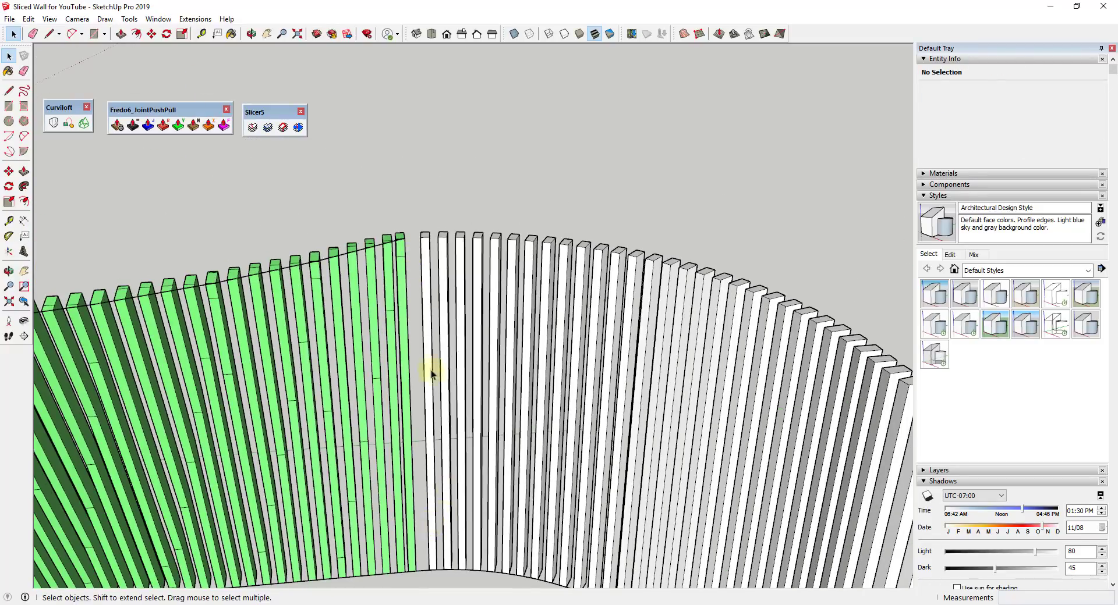
Move the first white Board copy beside the green wall about 1 1/4" along the base path, away from the green boards.
scroll(424, 219, "down", 1)
scroll(437, 237, "up", 4)
scroll(461, 411, "down", 4)
scroll(436, 559, "up", 5)
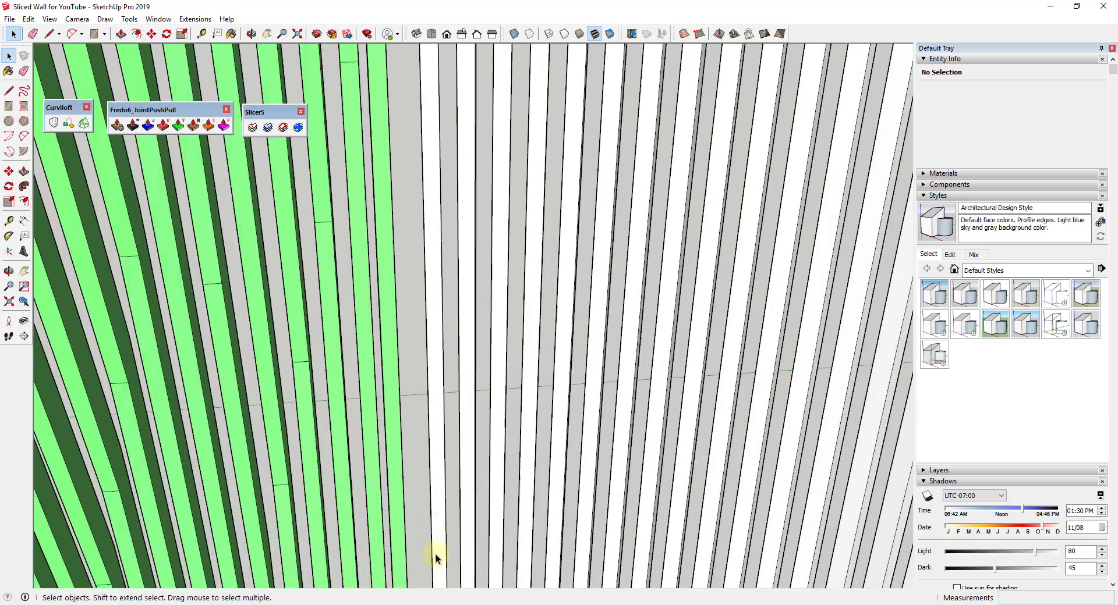
scroll(436, 559, "down", 6)
middle_click_drag(411, 350, 424, 332)
scroll(416, 302, "up", 3)
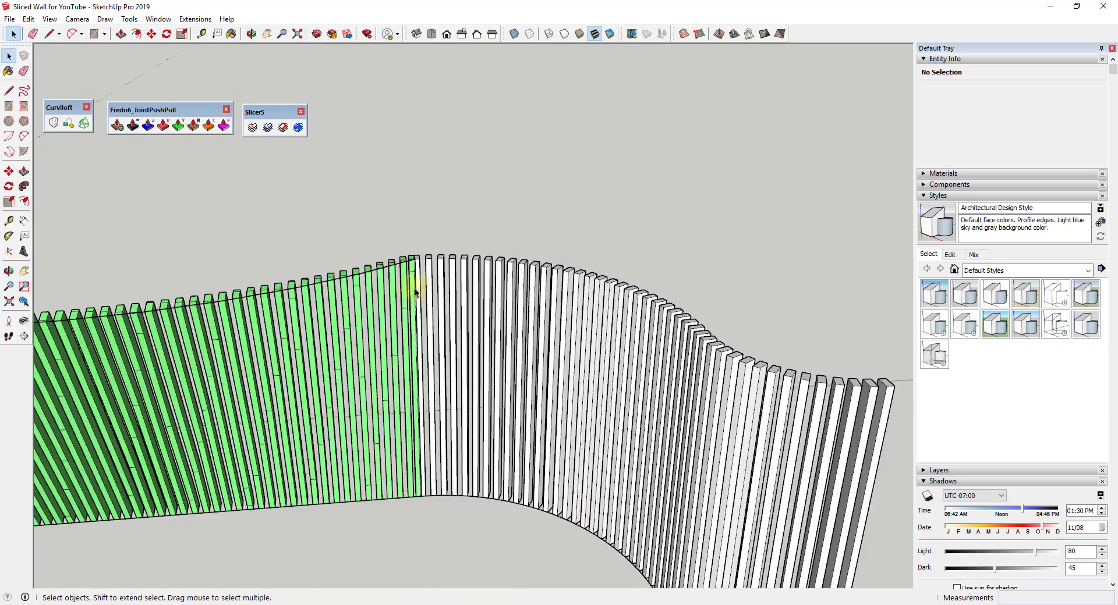
scroll(416, 326, "up", 2)
scroll(422, 407, "down", 1)
scroll(434, 569, "up", 5)
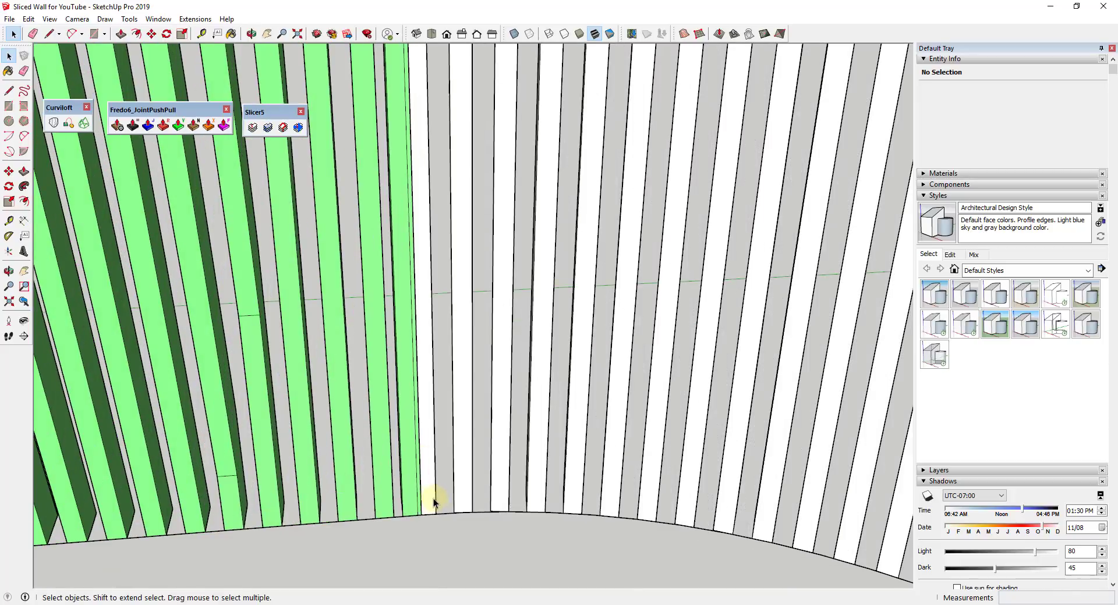
left_click(432, 503)
scroll(429, 511, "up", 2)
key("m")
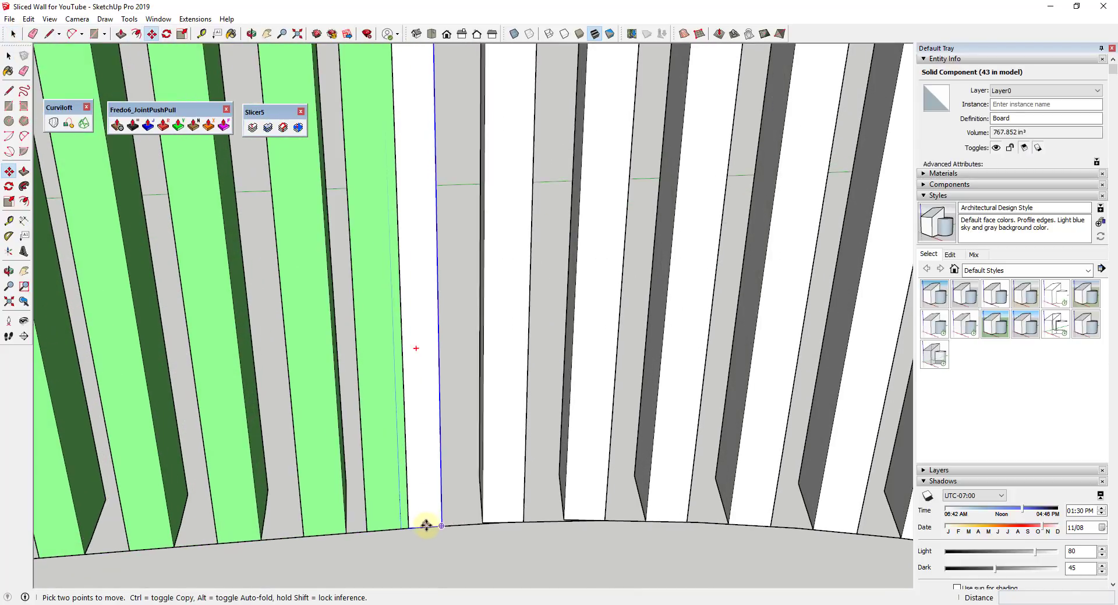
left_click(425, 527)
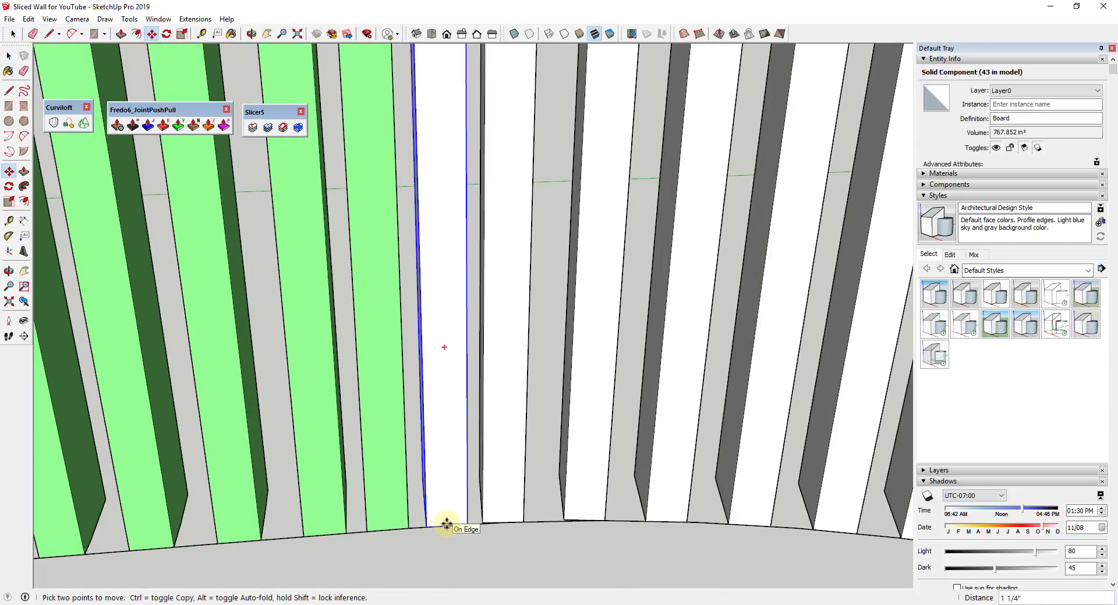
scroll(446, 518, "down", 10)
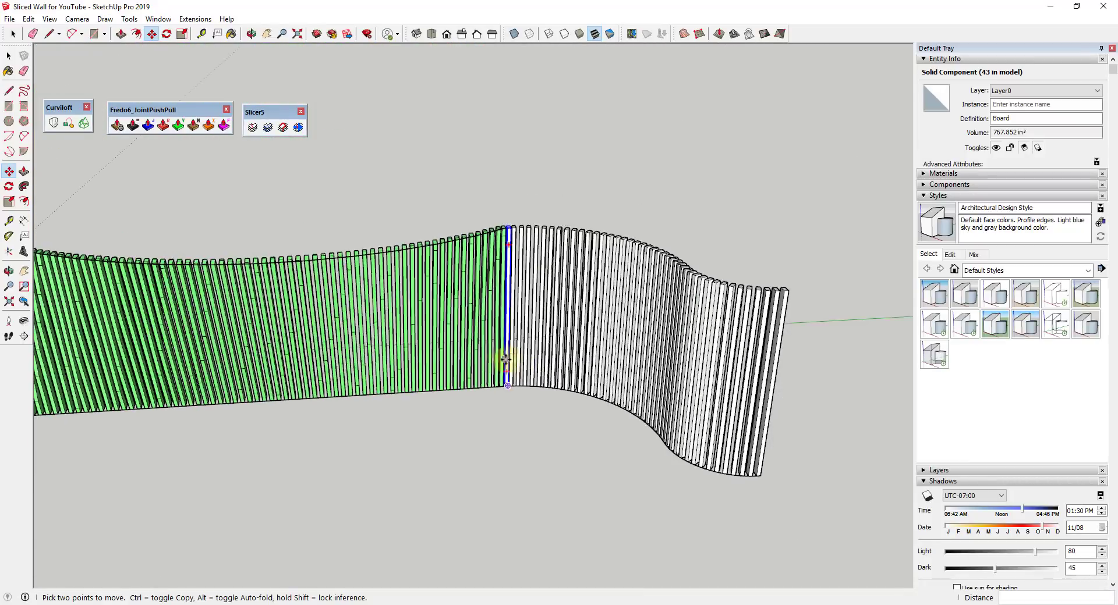
Copy the wall's whole base path, straight line and S-curve, along the red axis into the open area beside the wall.
middle_click_drag(504, 356, 571, 341)
key("space")
left_click(400, 332)
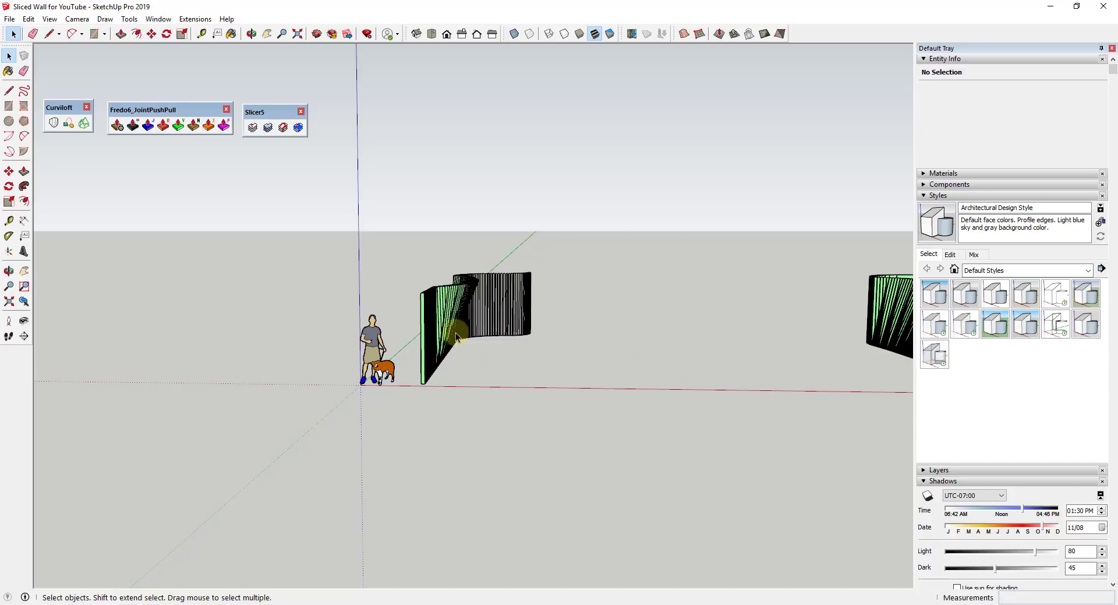
left_click_drag(470, 375, 578, 406)
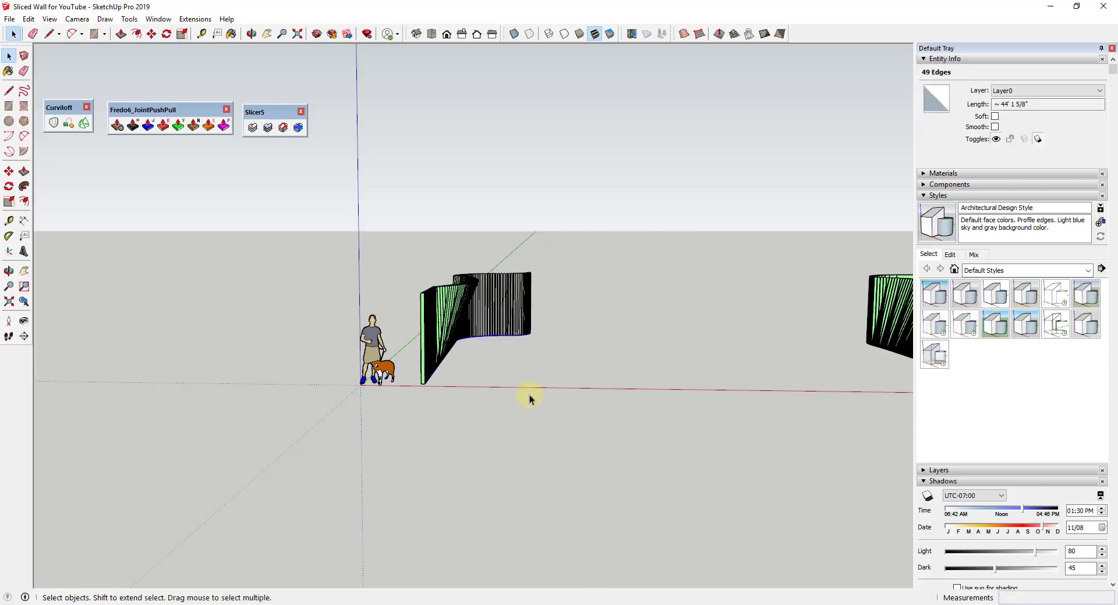
key("m")
left_click(425, 385)
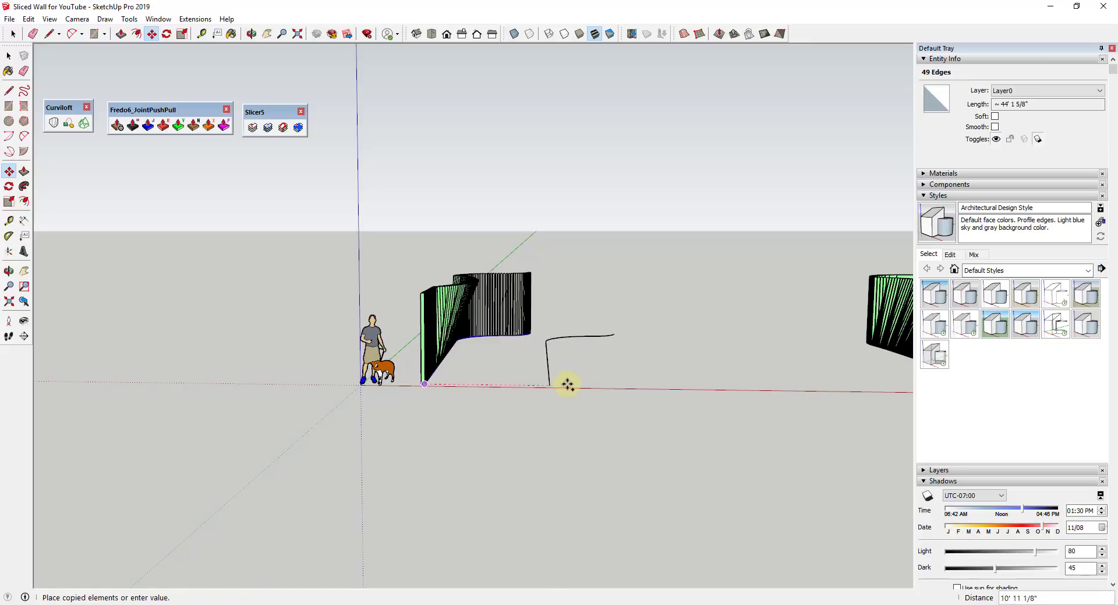
left_click(690, 382)
key("space")
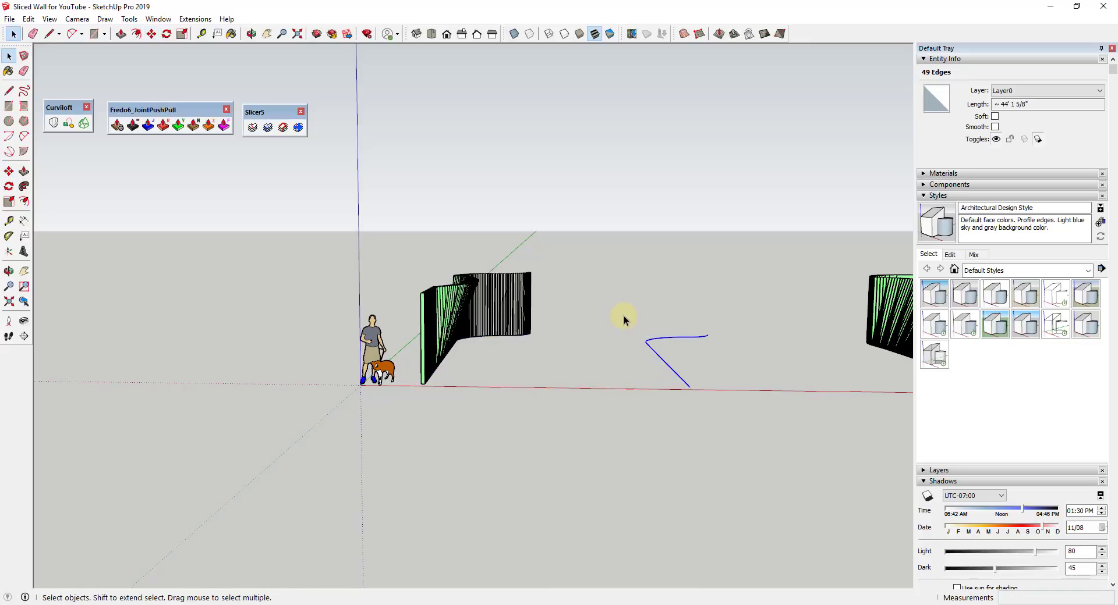
Flip the copied base path by scaling it along the red axis to a negative factor.
key("s")
left_click(664, 361)
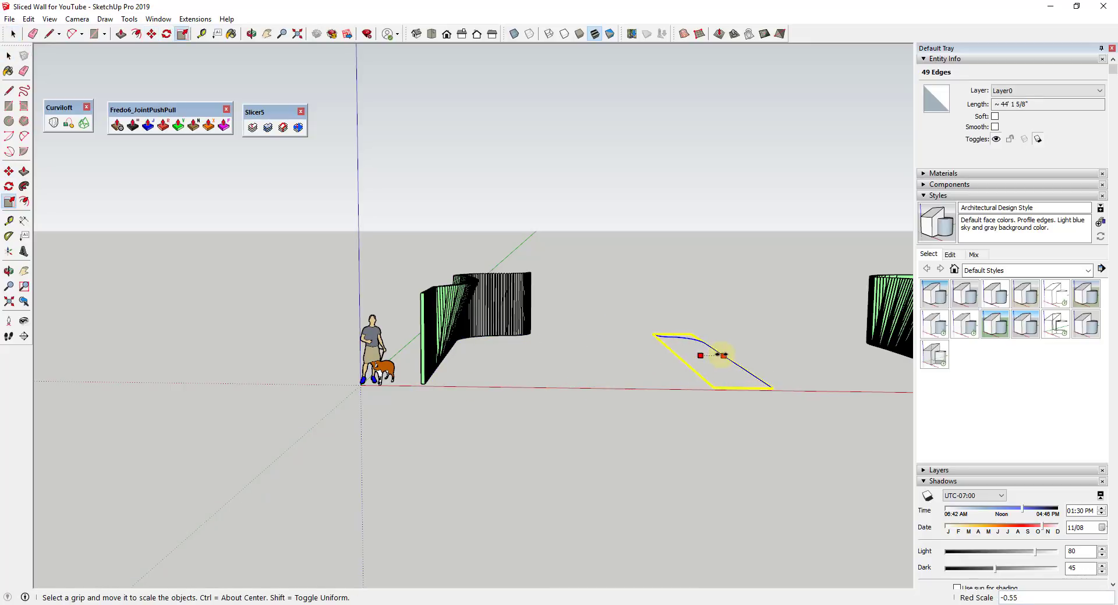
left_click(738, 354)
middle_click_drag(739, 357, 761, 432)
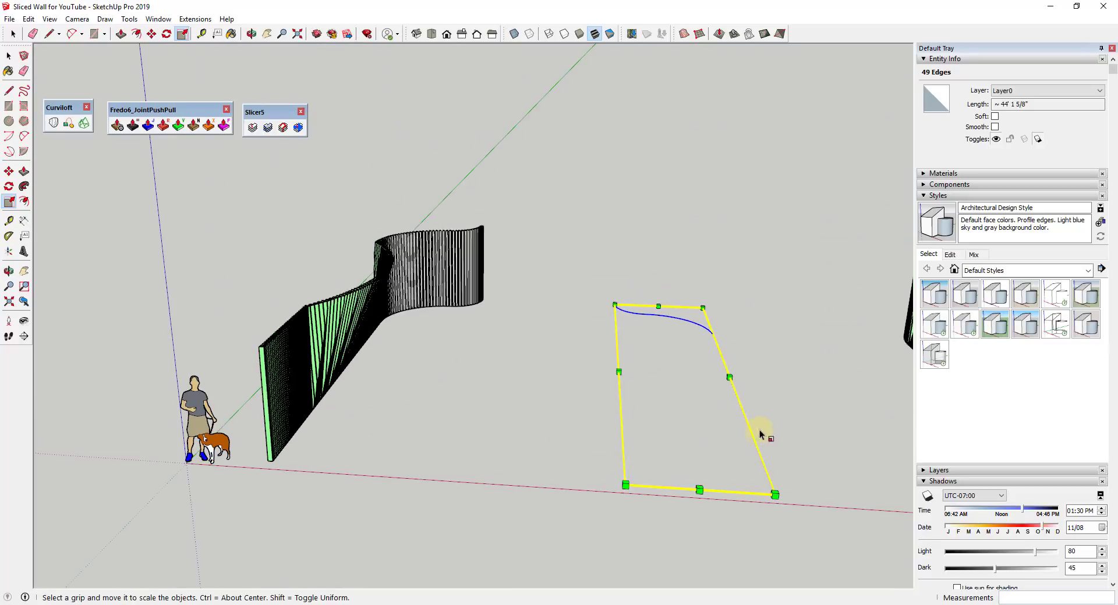
key("space")
Weld the straight line and S-curve of the flipped path into a single curve.
left_click(741, 391)
left_click(735, 392)
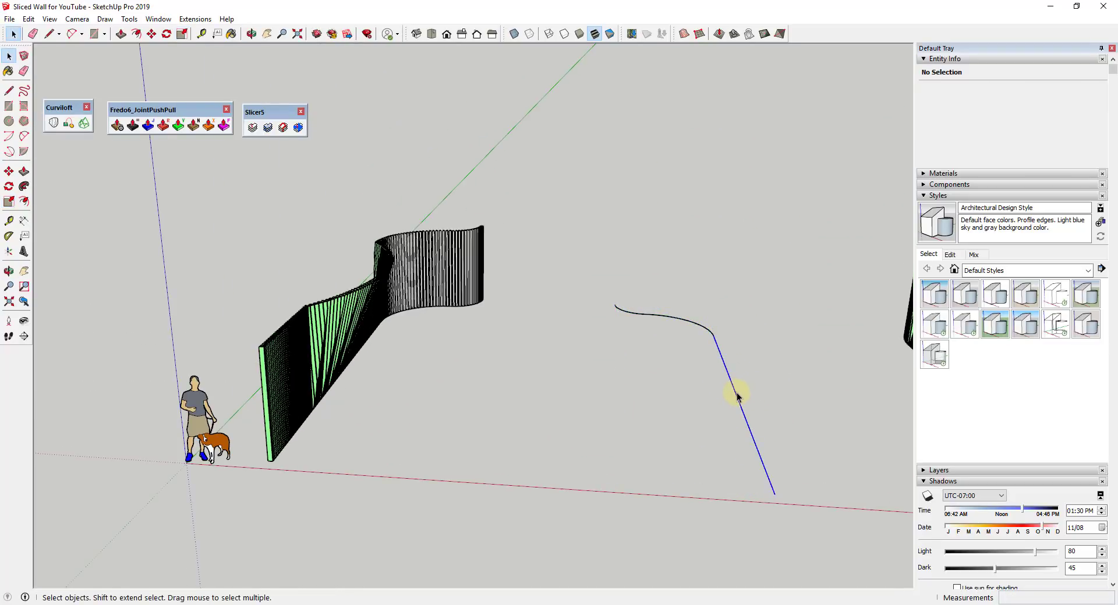
left_click(718, 346, "shift")
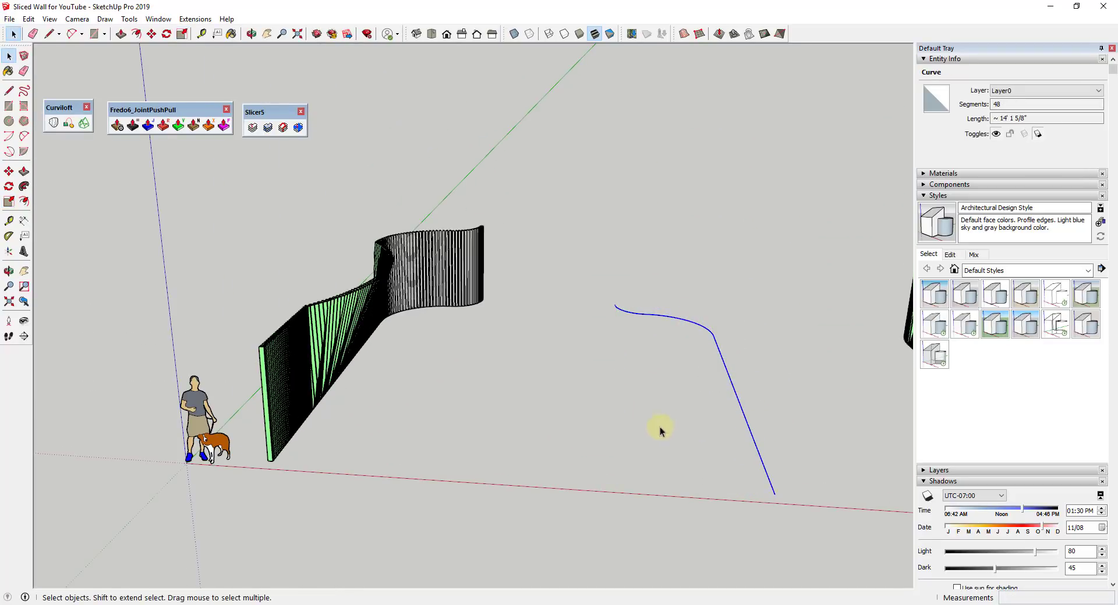
left_click(195, 19)
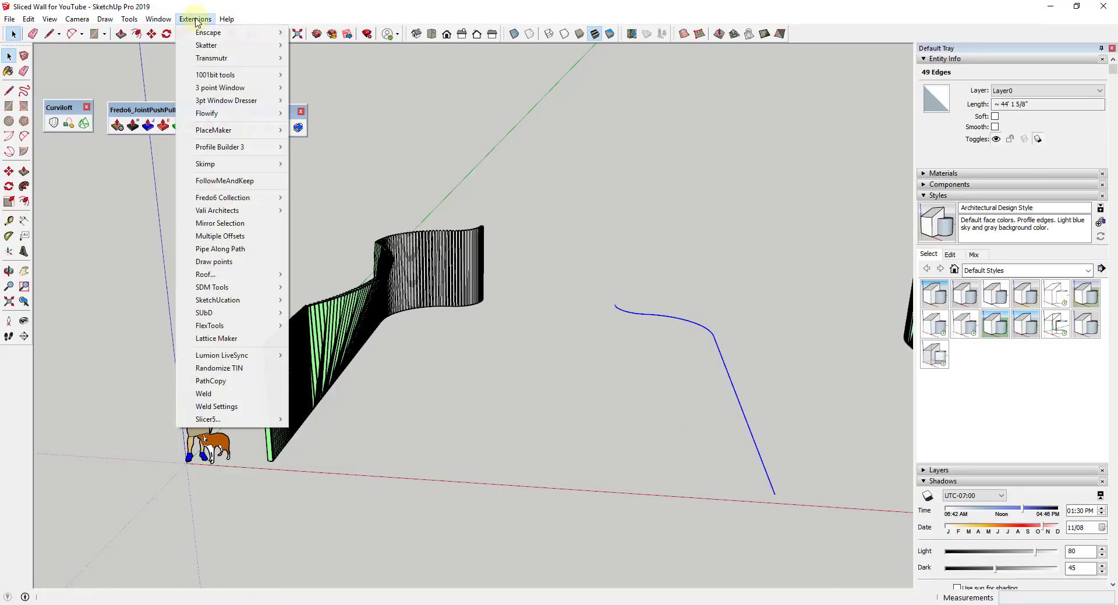
left_click(219, 394)
scroll(757, 320, "up", 2)
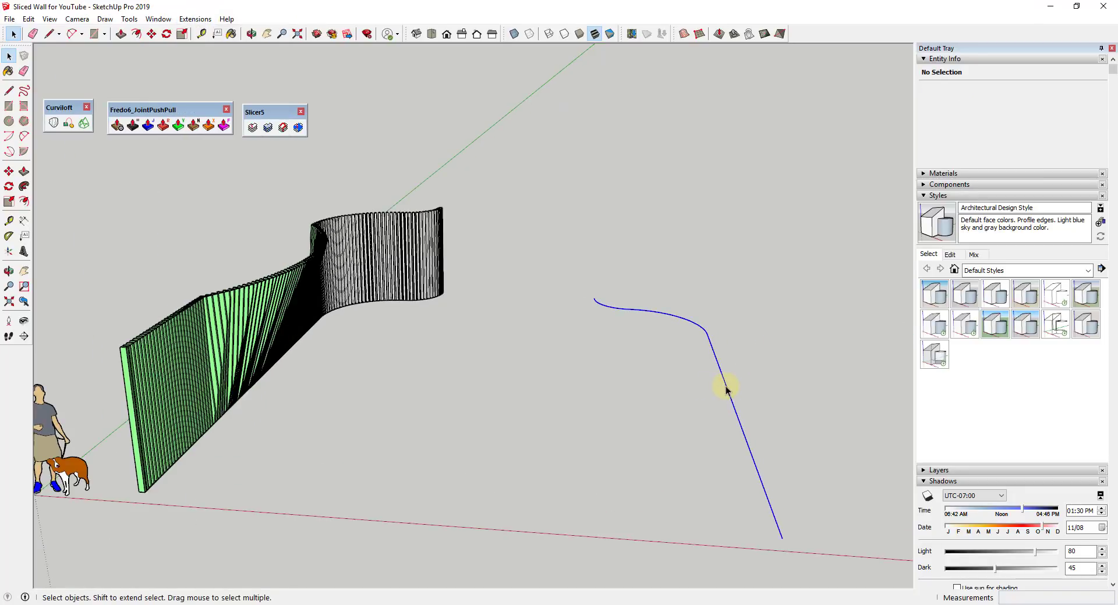
left_click(726, 388)
middle_click_drag(726, 388, 429, 199)
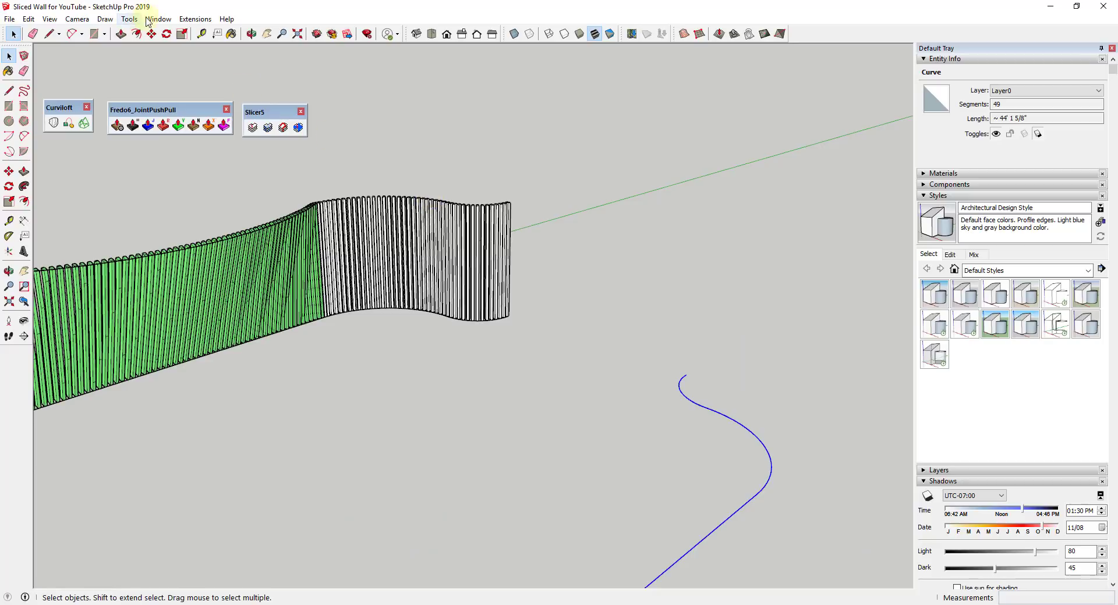
left_click(195, 19)
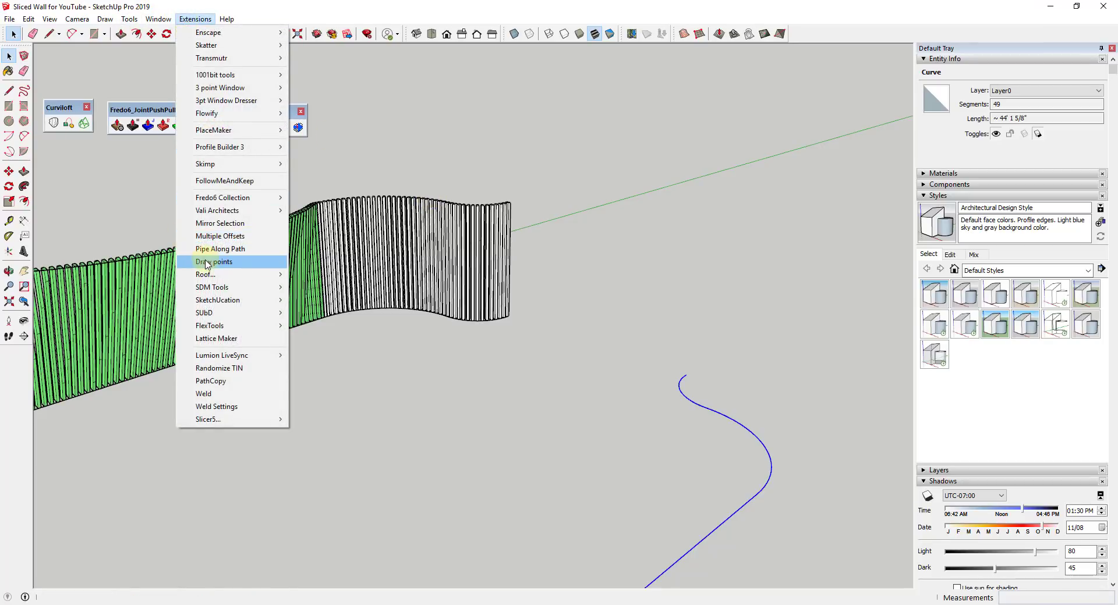
left_click(210, 381)
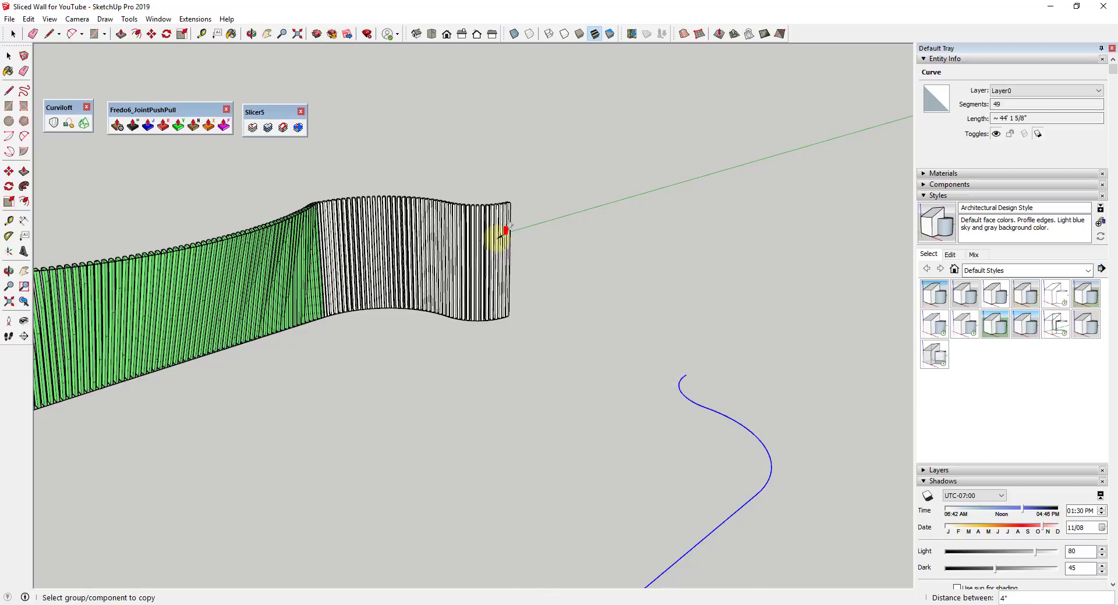
scroll(570, 238, "down", 3)
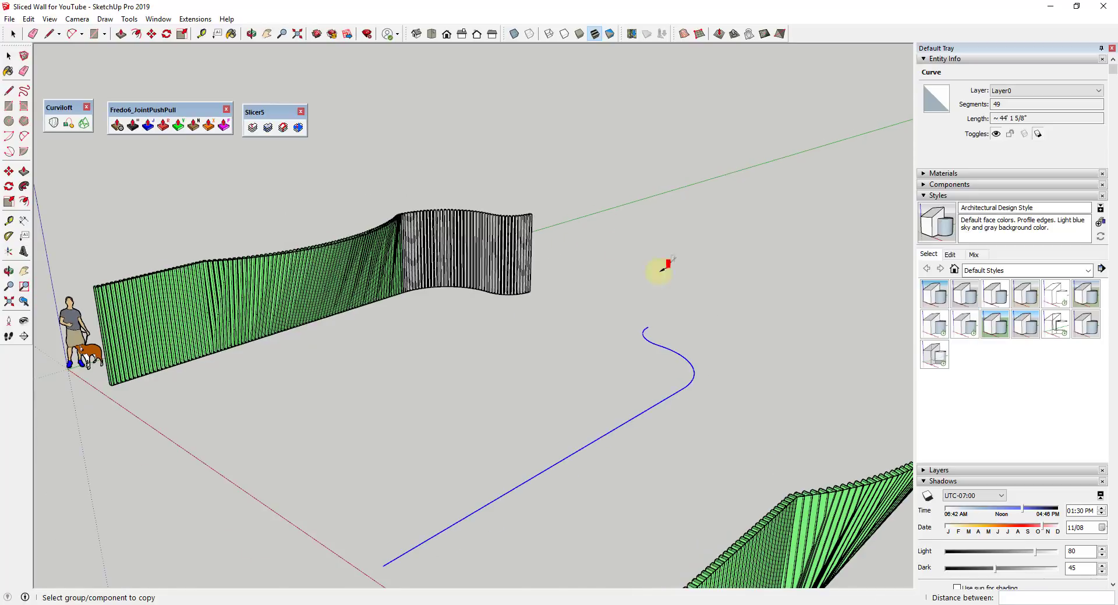
scroll(499, 243, "up", 3)
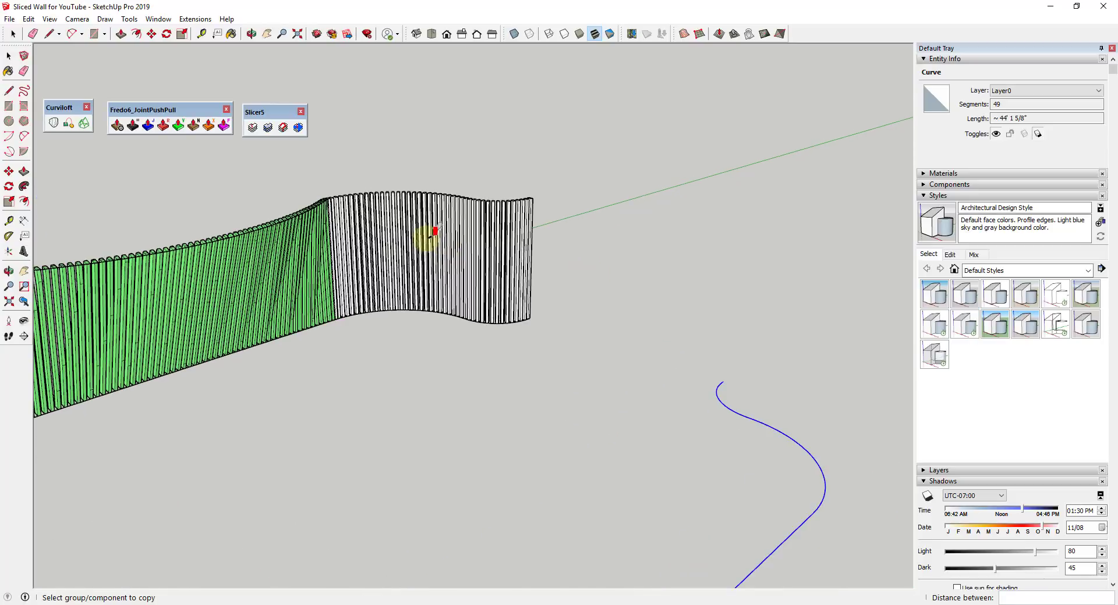
middle_click_drag(430, 220, 816, 291)
key("space")
Draw a short line outward from the junction of the S-curve and the straight segment to split the welded path.
left_click(780, 361)
scroll(763, 337, "up", 5)
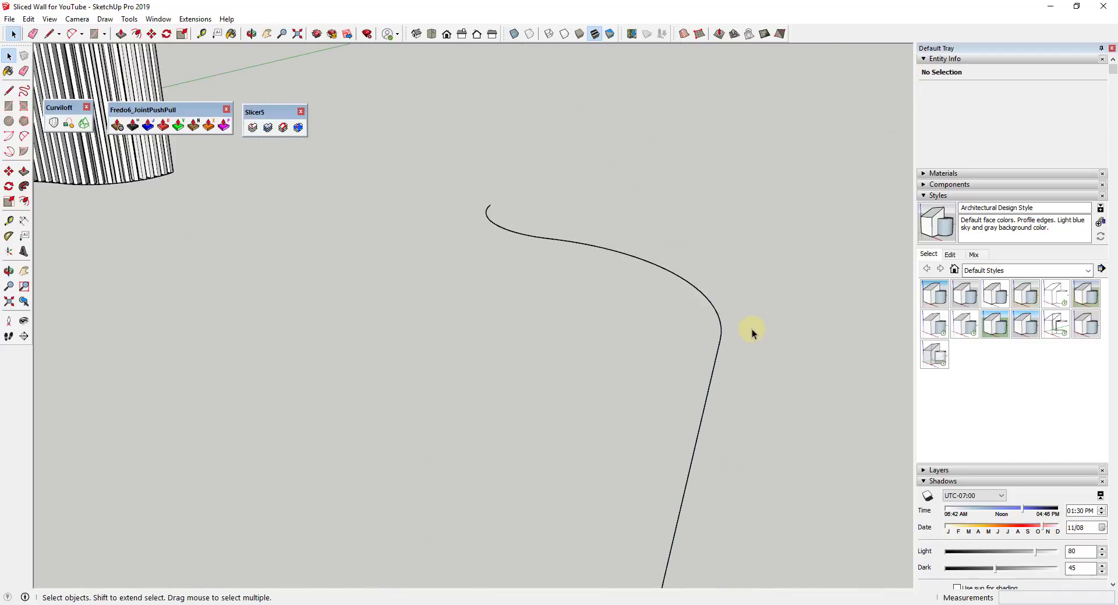
key("l")
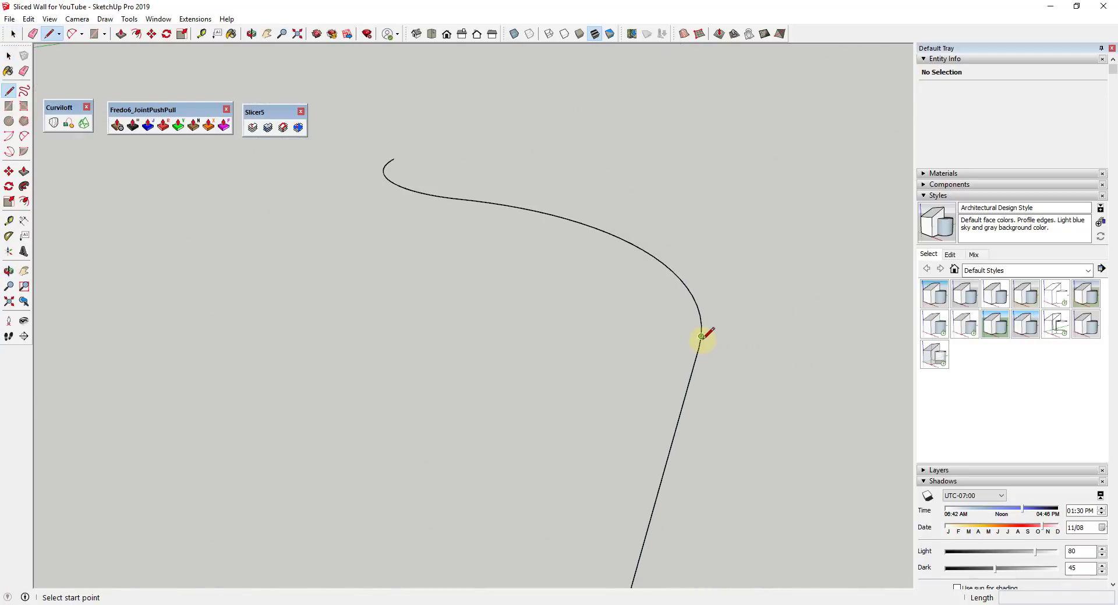
left_click(701, 336)
left_click(787, 348)
key("space")
scroll(785, 266, "down", 3)
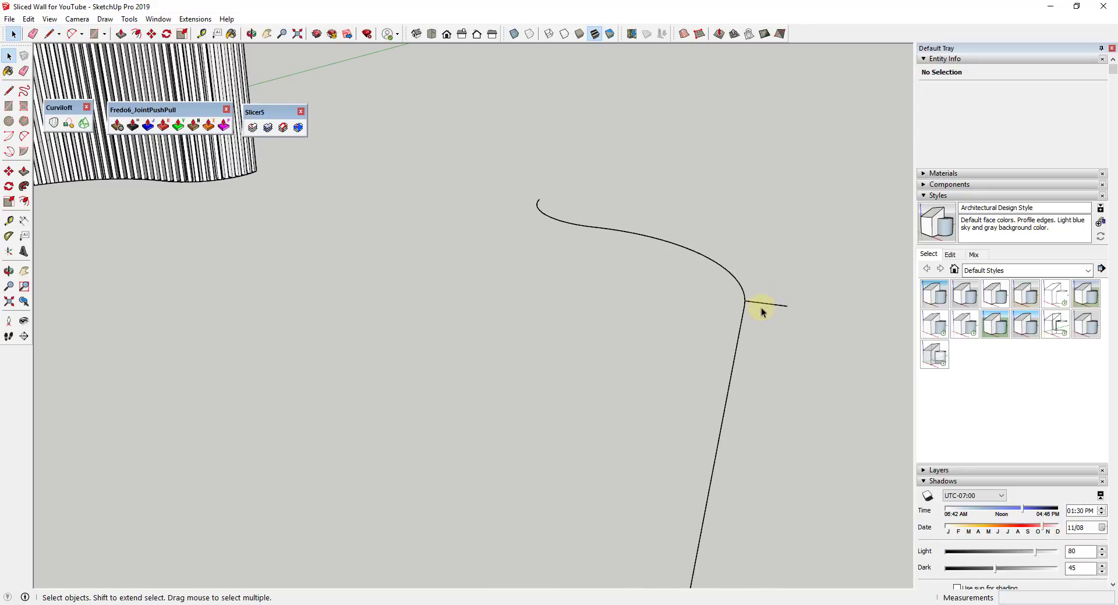
Weld the edges of the path's S-shaped part into their own curve, leaving out the straight segment.
left_click(742, 294)
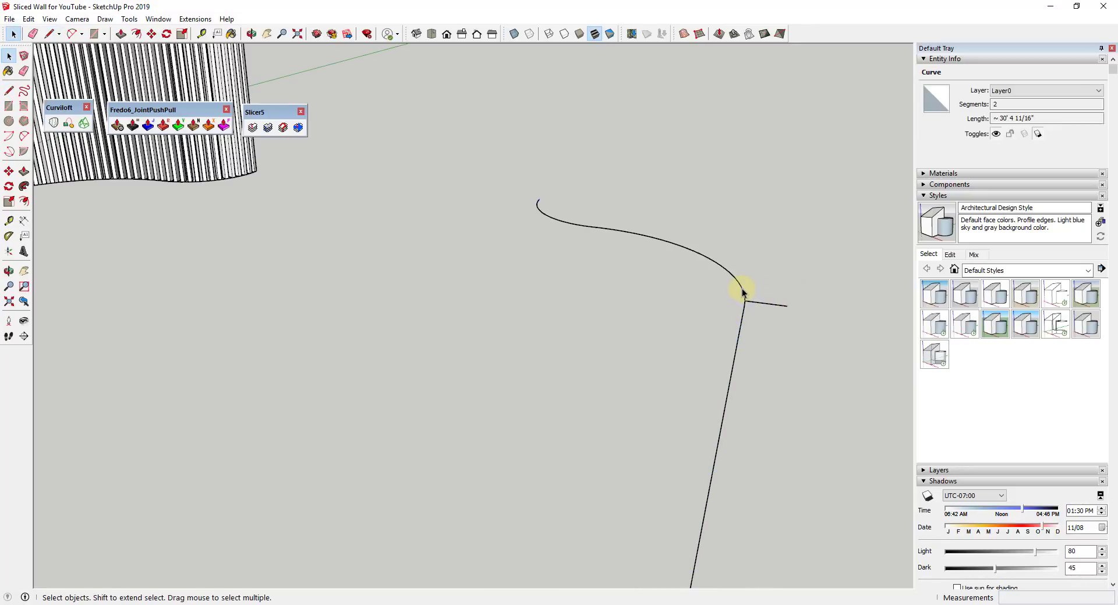
left_click(747, 298, "shift")
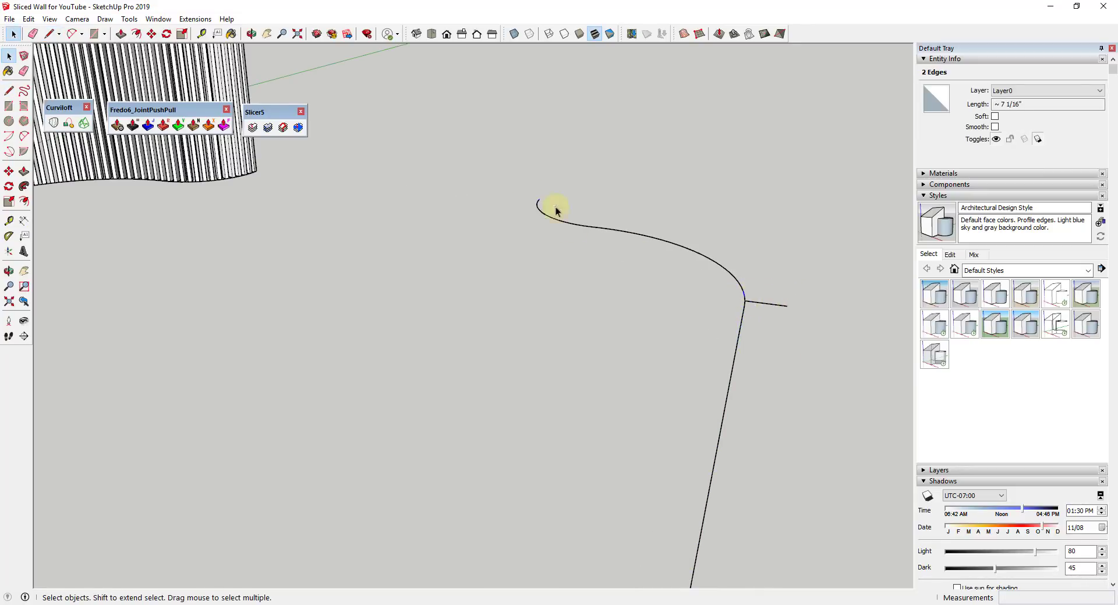
left_click_drag(517, 180, 760, 309)
left_click(195, 18)
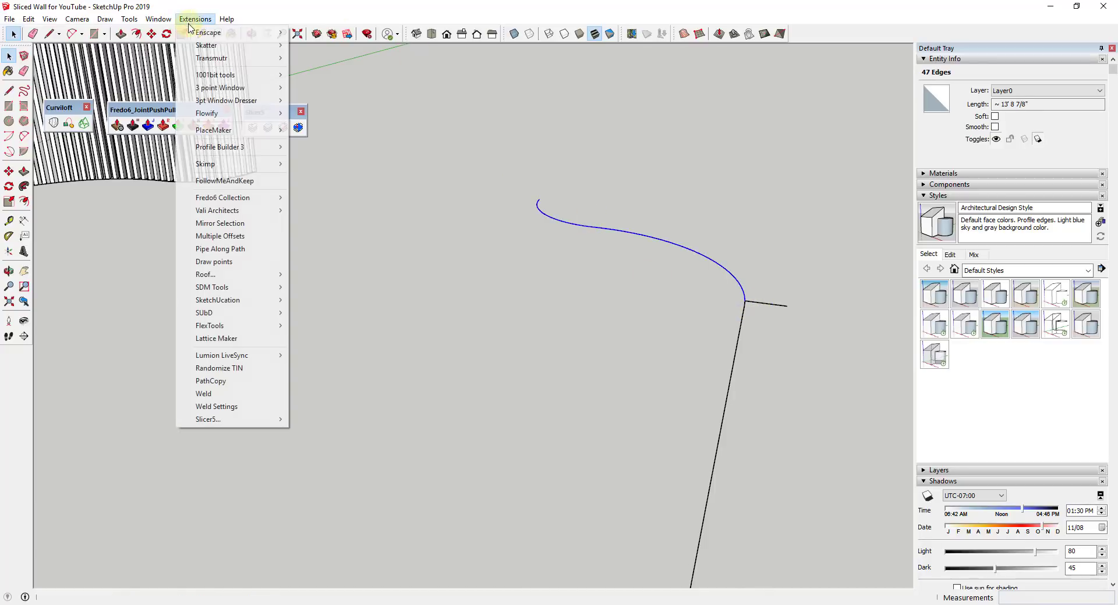
left_click(233, 394)
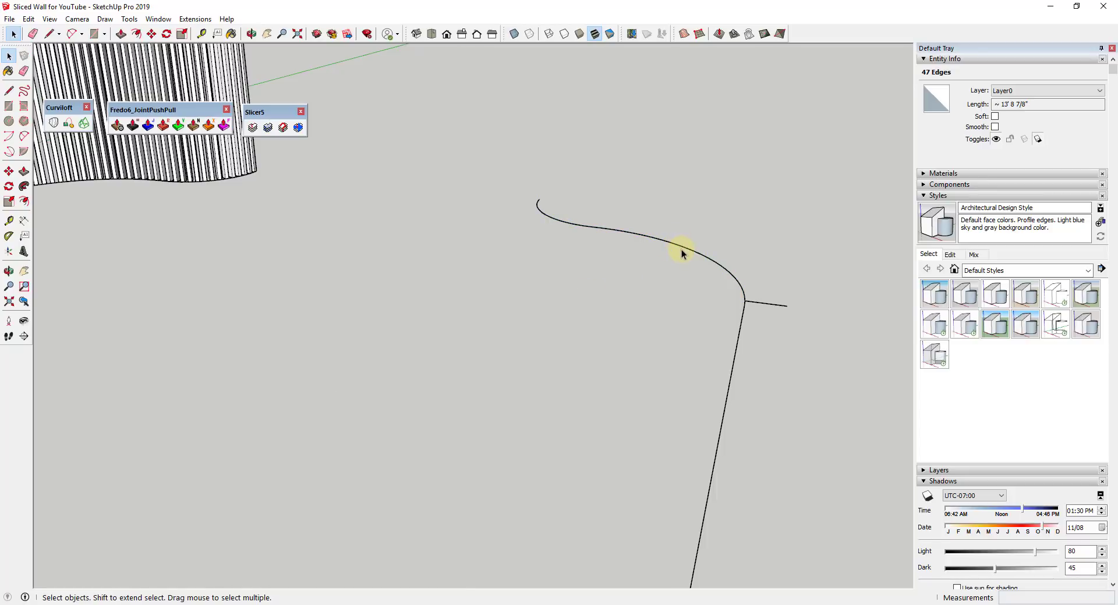
Copy the Board component along the straight part of the flipped path with PathCopy, using a 4" distance.
middle_click_drag(686, 250, 720, 326)
left_click(727, 282)
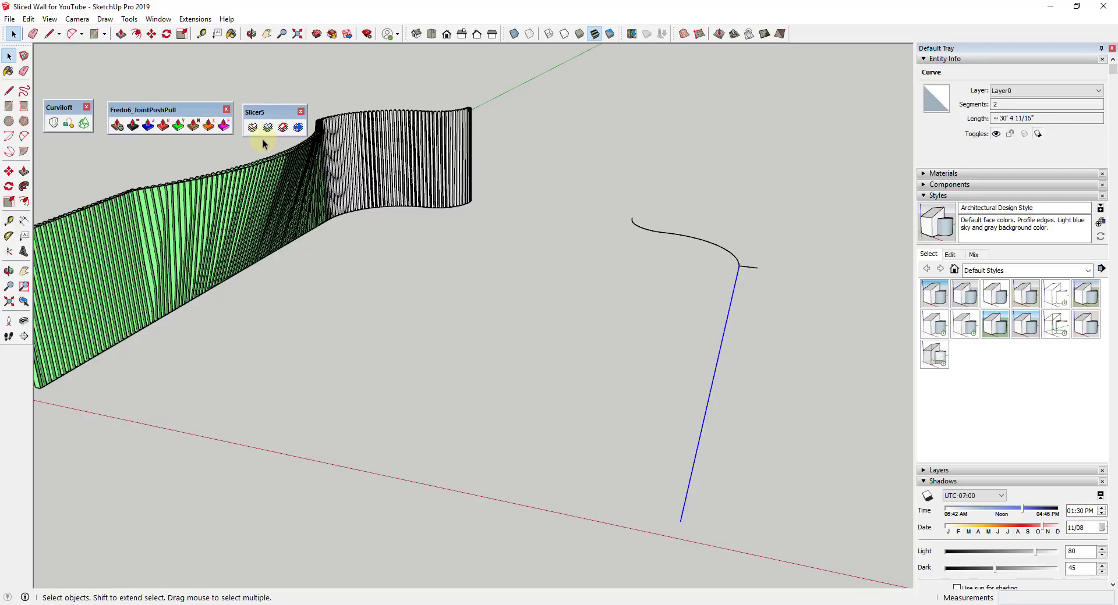
left_click(186, 19)
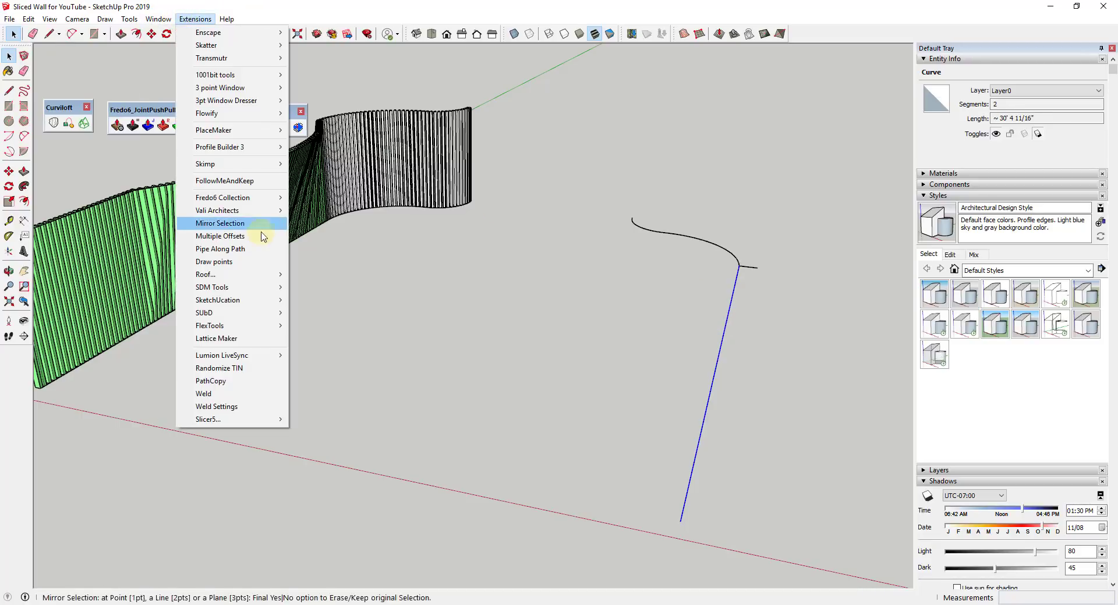
left_click(233, 381)
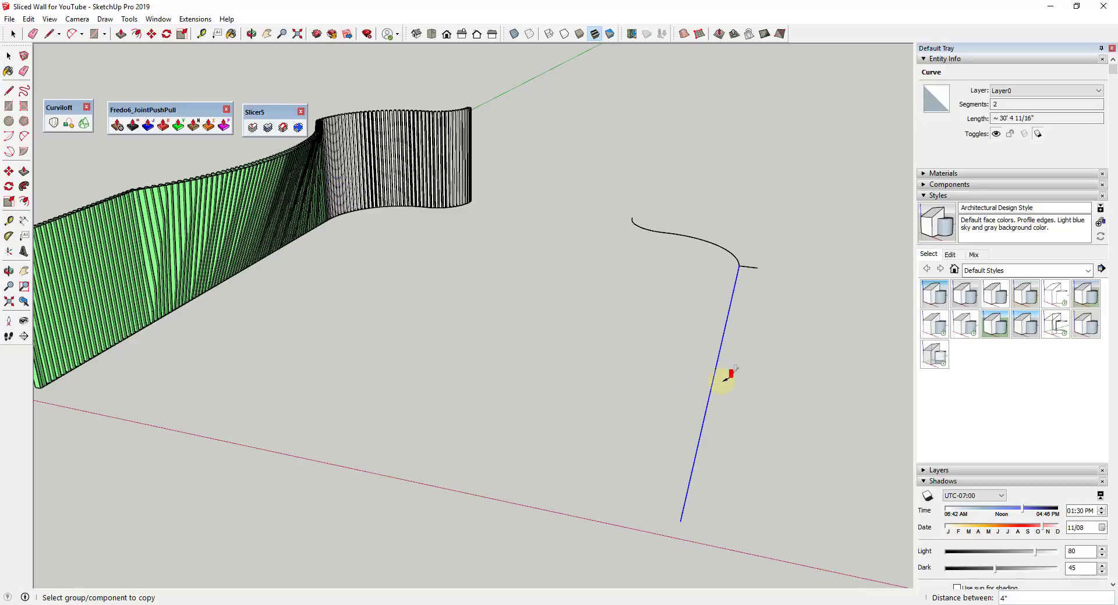
left_click(736, 308)
middle_click_drag(701, 347, 666, 212)
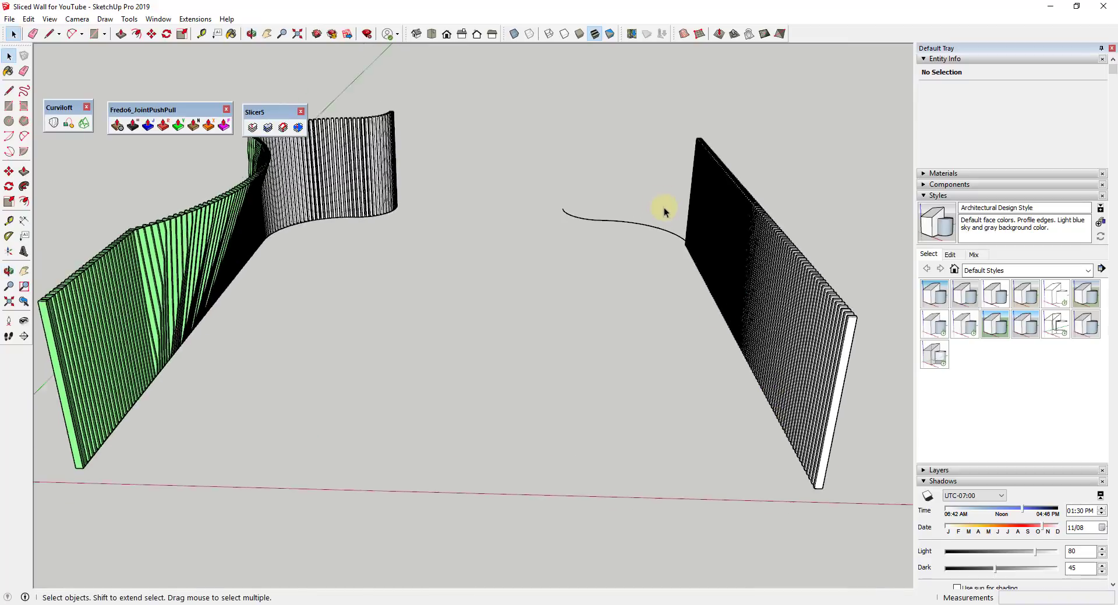
Copy the Board component along the S-shaped part of the flipped path with PathCopy, keeping the 4" distance.
scroll(657, 240, "up", 3)
left_click(656, 238)
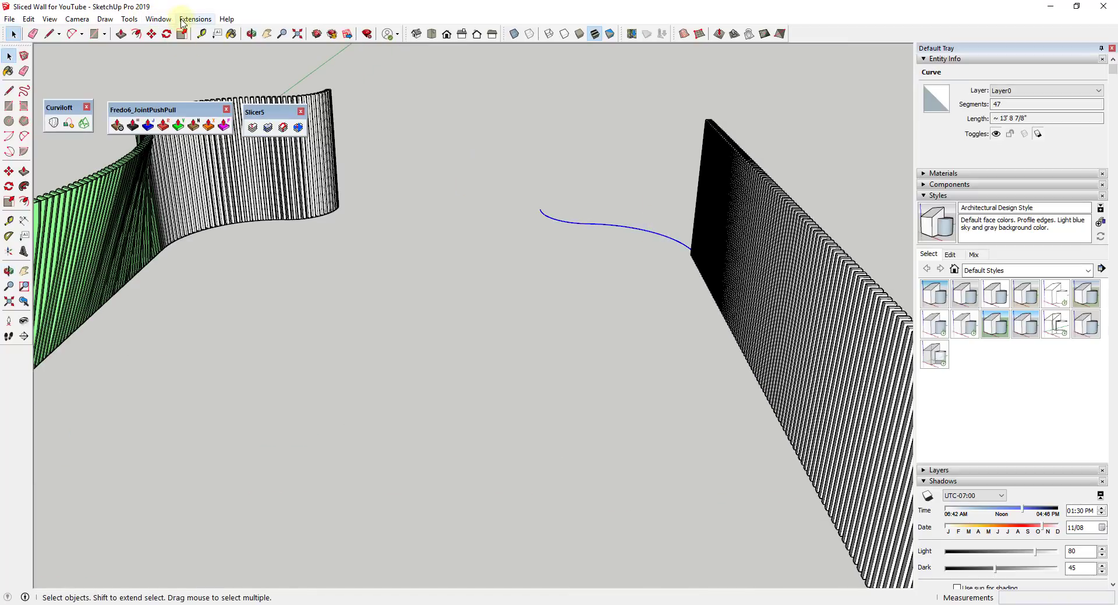
left_click(194, 19)
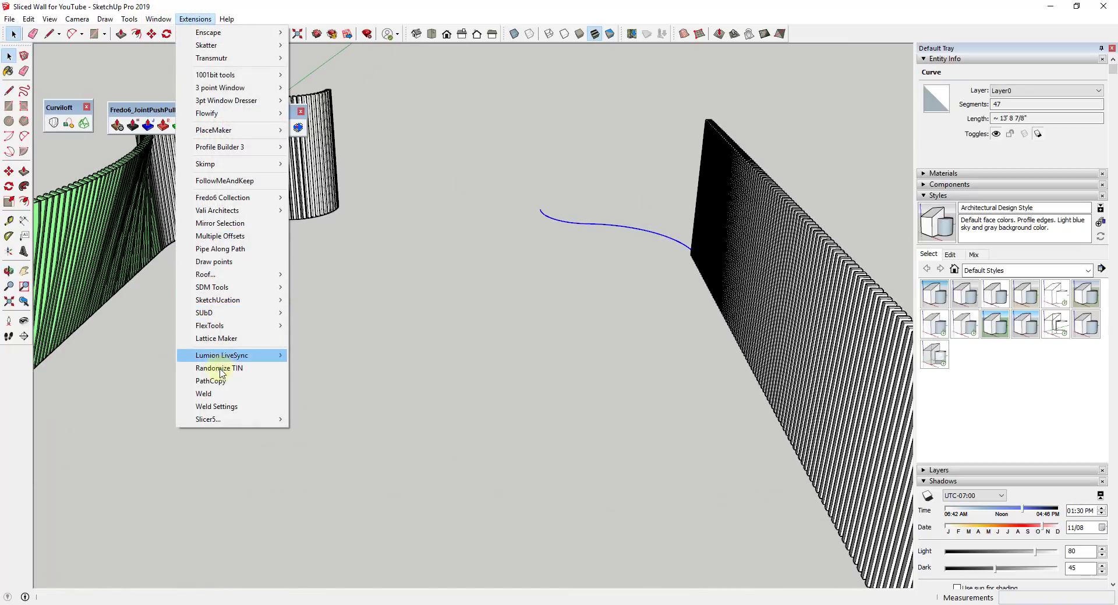
left_click(265, 381)
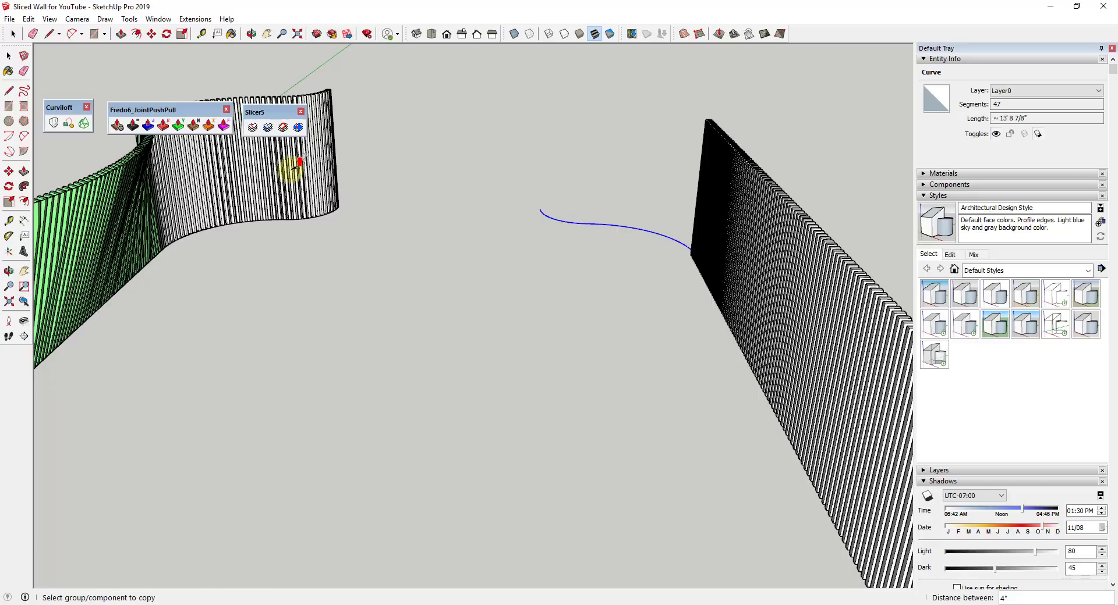
left_click(707, 248)
Delete the overlapping Board copy where the straight boards meet the S-curve boards.
middle_click_drag(707, 245, 643, 192)
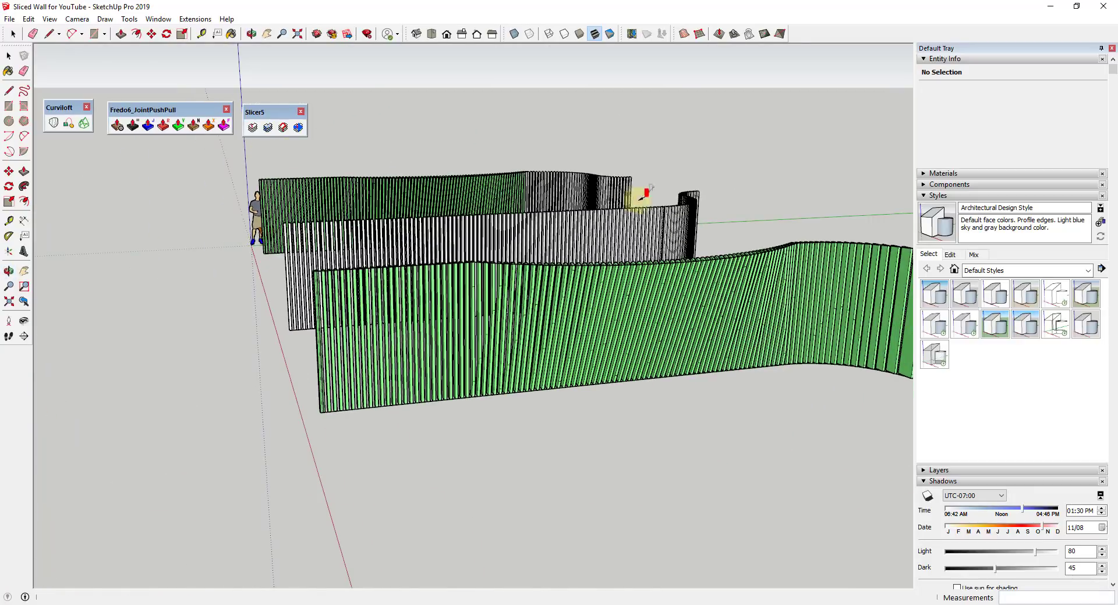
scroll(673, 237, "up", 5)
middle_click_drag(673, 237, 604, 290)
scroll(632, 181, "up", 2)
key("space")
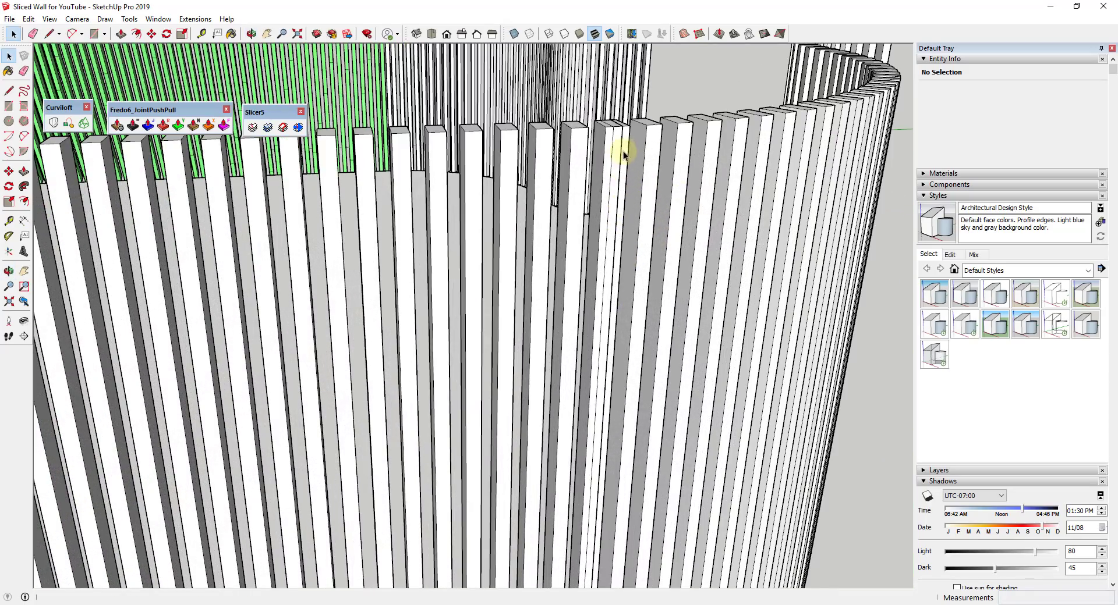
left_click(620, 152)
scroll(621, 151, "down", 2)
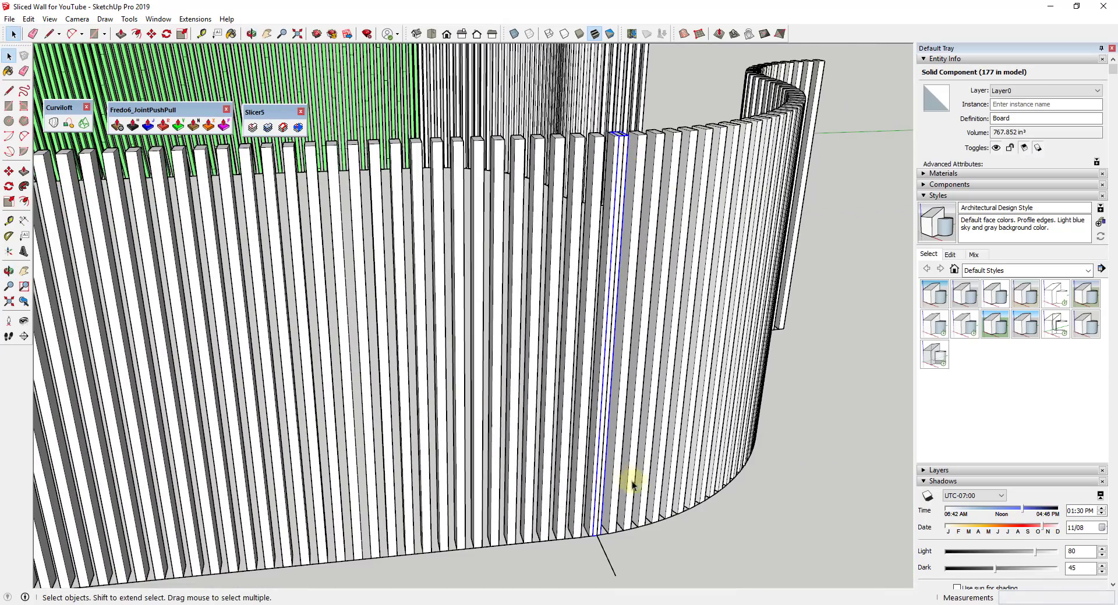
scroll(604, 527, "up", 4)
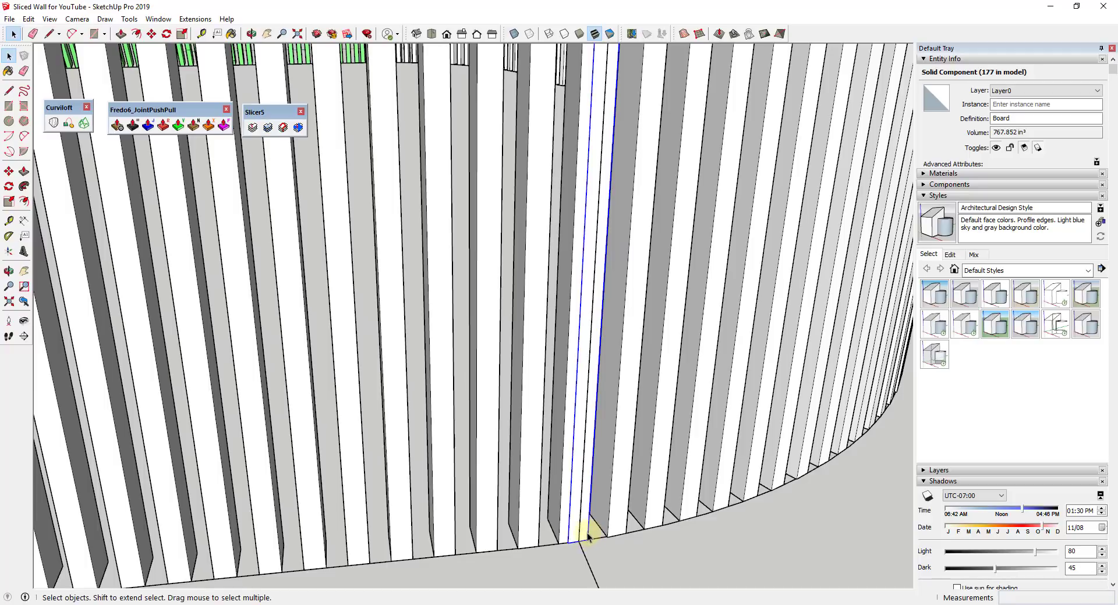
key("e")
scroll(596, 549, "down", 2)
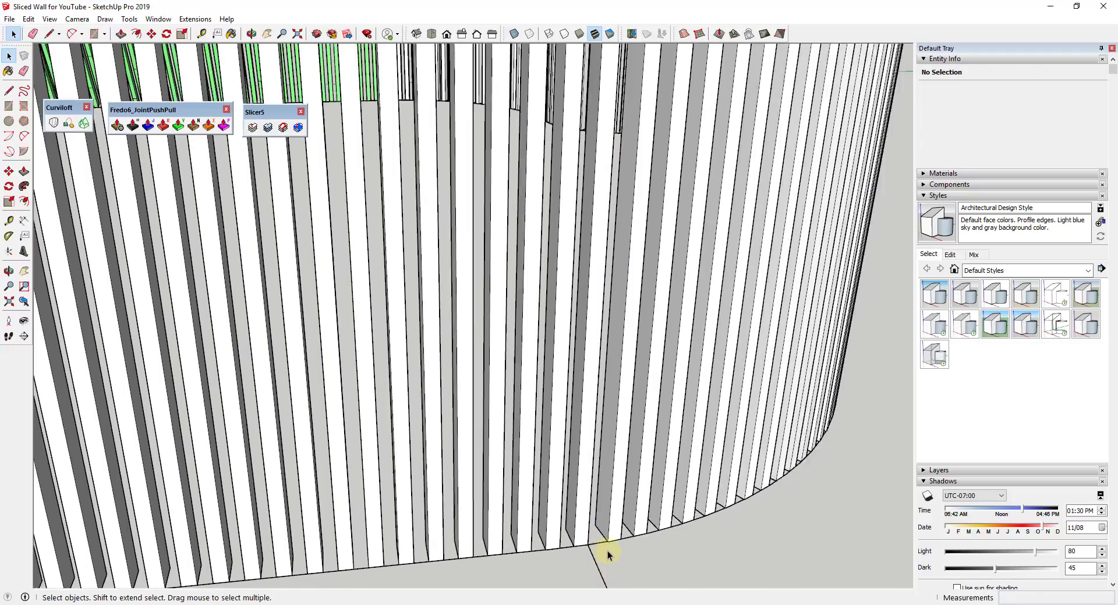
Examine the sliced wall and the PathCopy wall side by side from the front.
scroll(597, 565, "down", 10)
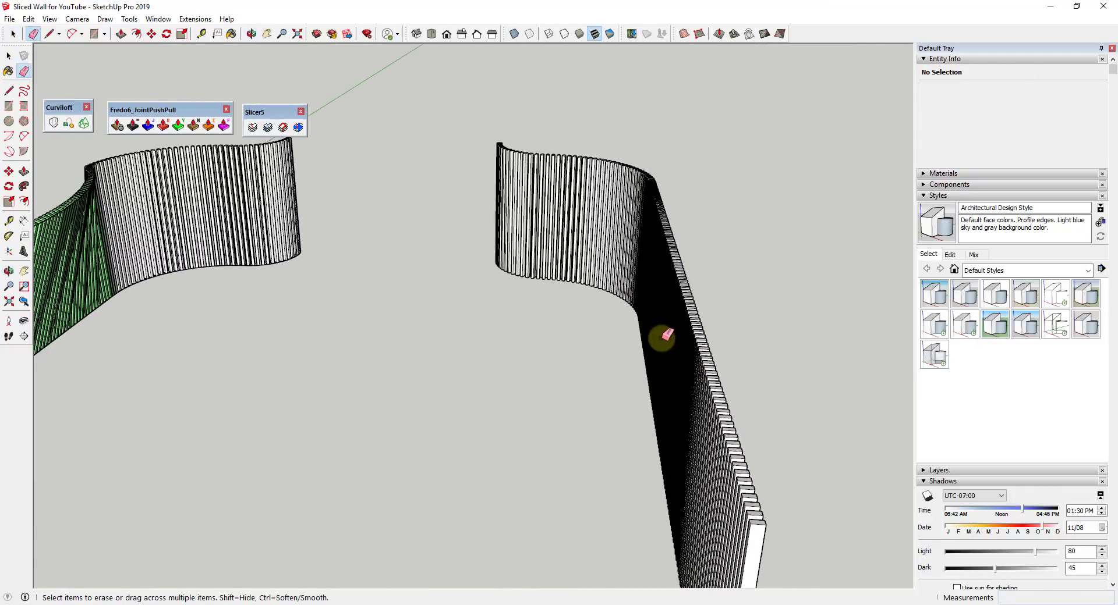
key("f")
scroll(534, 232, "up", 6)
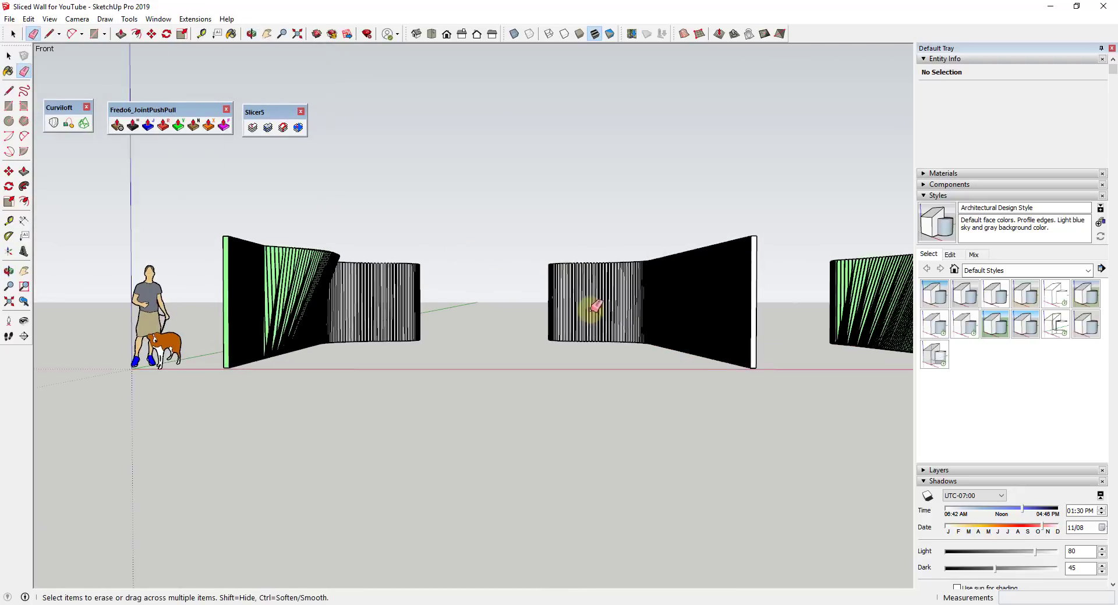
scroll(538, 330, "down", 3)
scroll(506, 304, "up", 5)
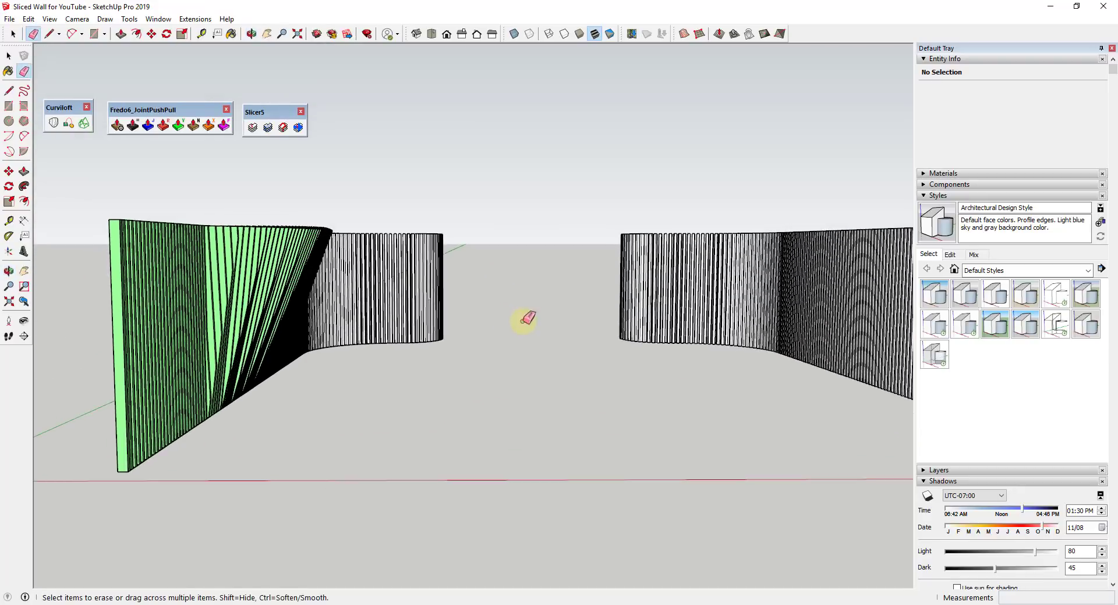
scroll(494, 265, "down", 2)
key("space")
scroll(559, 309, "up", 2)
scroll(539, 295, "down", 2)
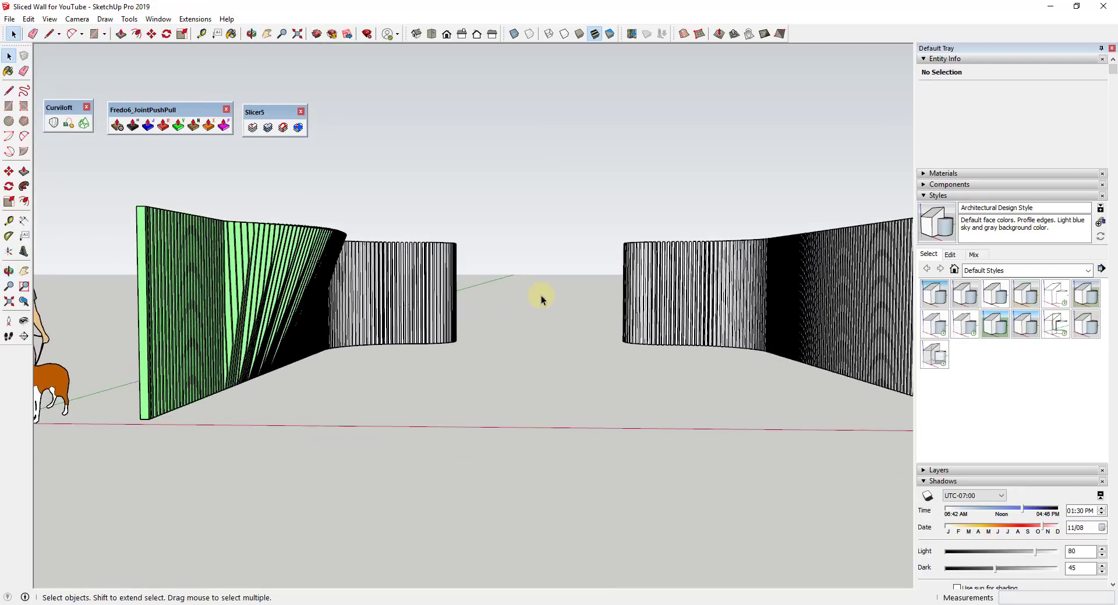
Paint the green sliced wall group beside the PathCopy wall with the Default material.
left_click(209, 309)
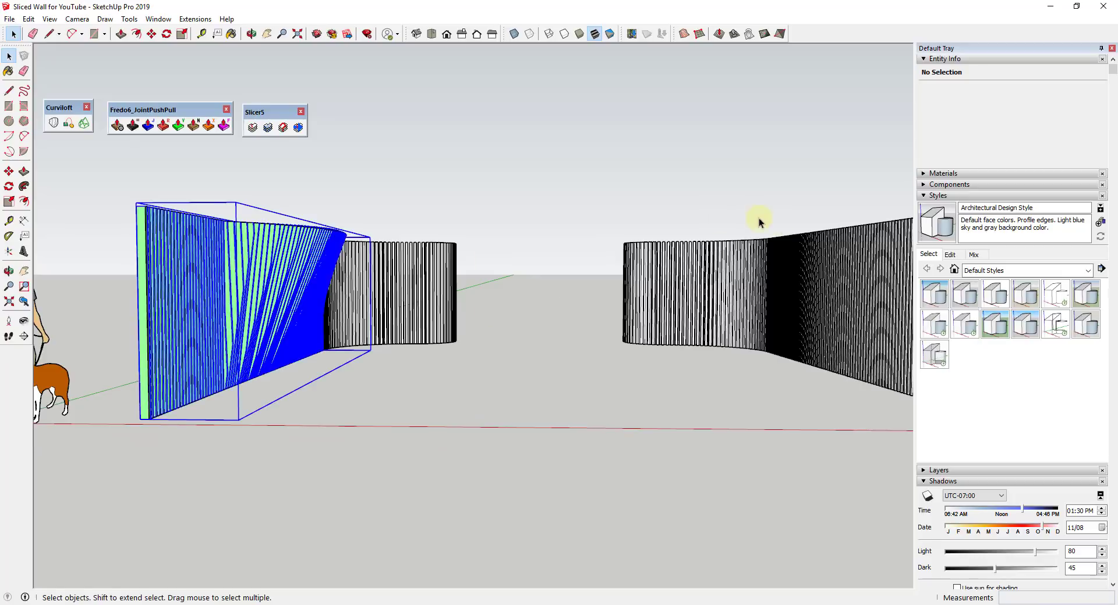
left_click(923, 197)
left_click(926, 173)
key("b")
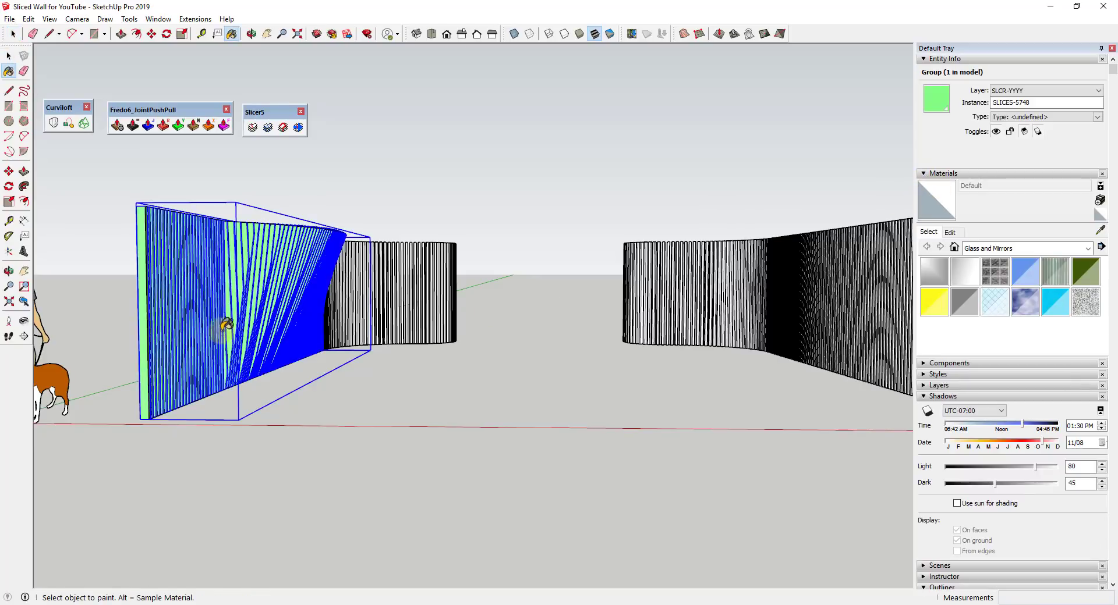
left_click(223, 319)
key("space")
left_click(399, 393)
Compare the slat layout of the sliced wall and the PathCopy wall in top, front and close-up views.
middle_click_drag(444, 414, 439, 326)
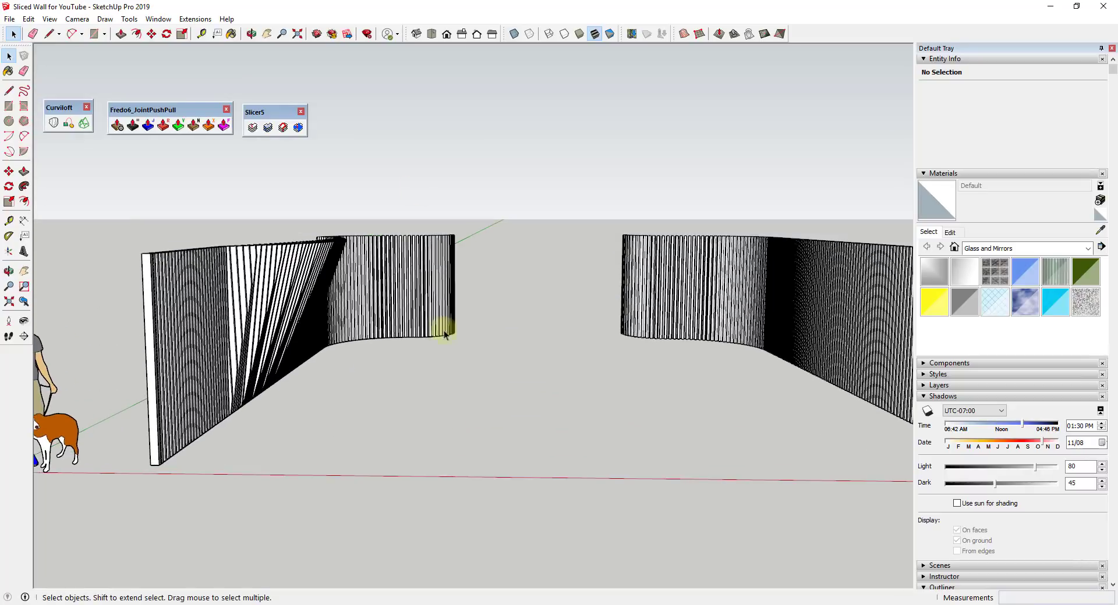
left_click(437, 35)
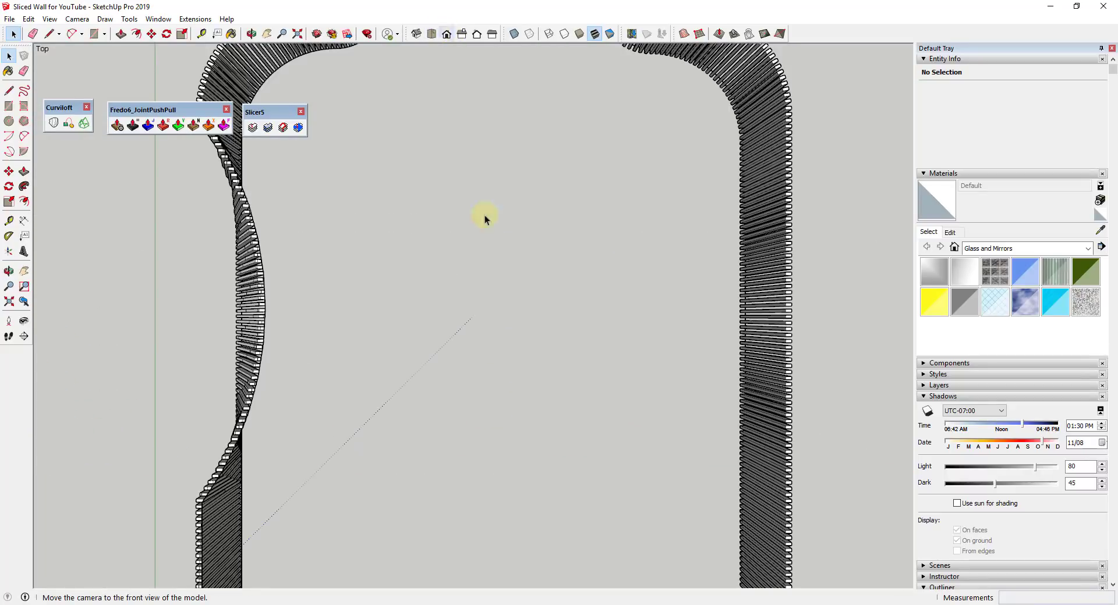
middle_click_drag(485, 220, 485, 338)
left_click(446, 33)
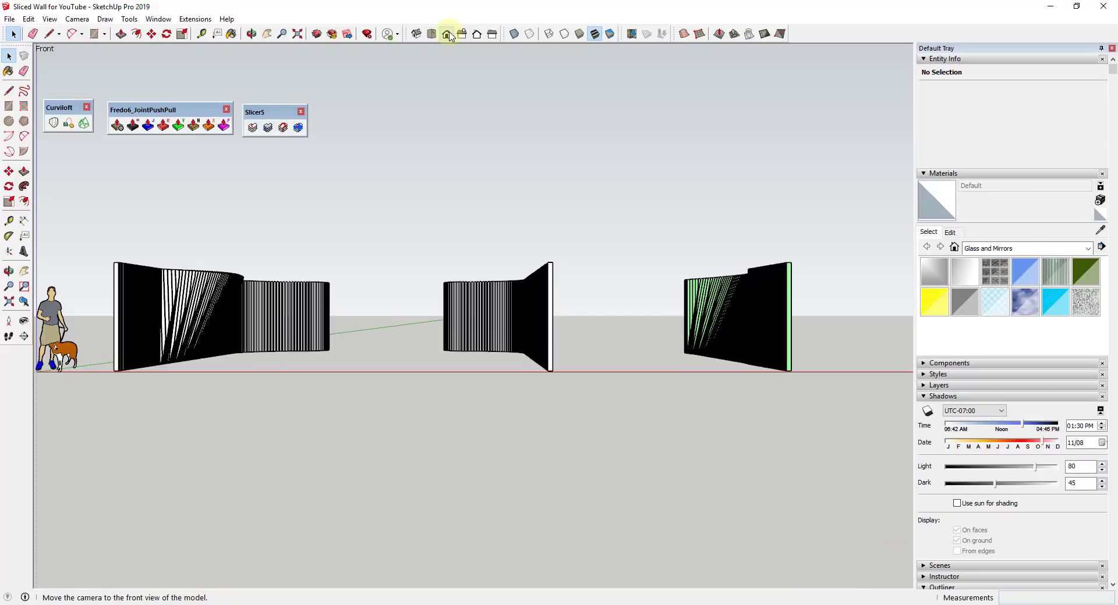
scroll(129, 281, "up", 3)
scroll(606, 242, "down", 3)
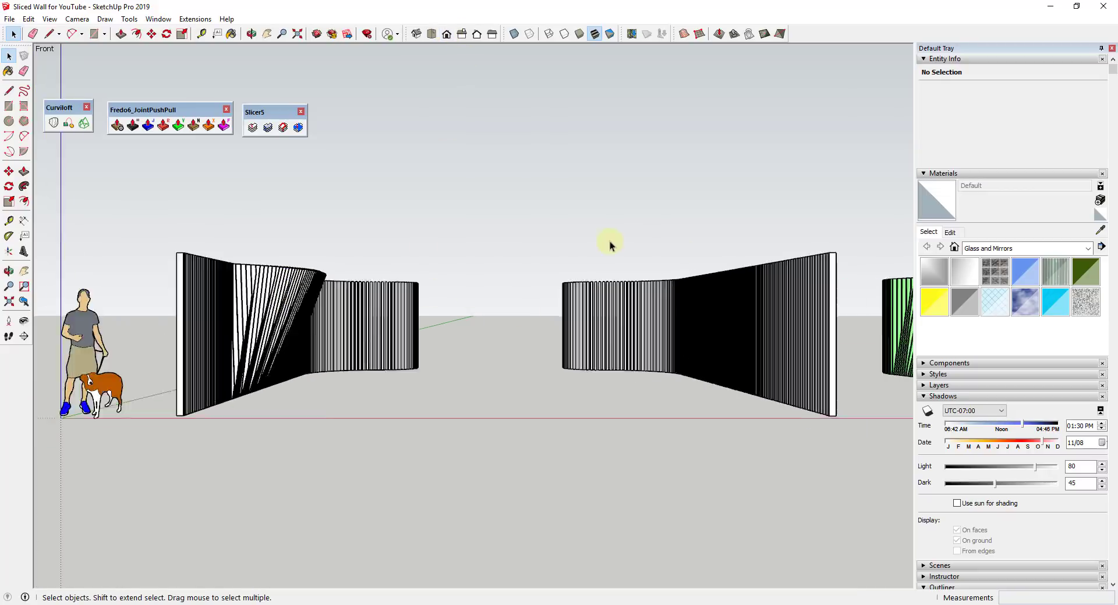
scroll(368, 278, "up", 2)
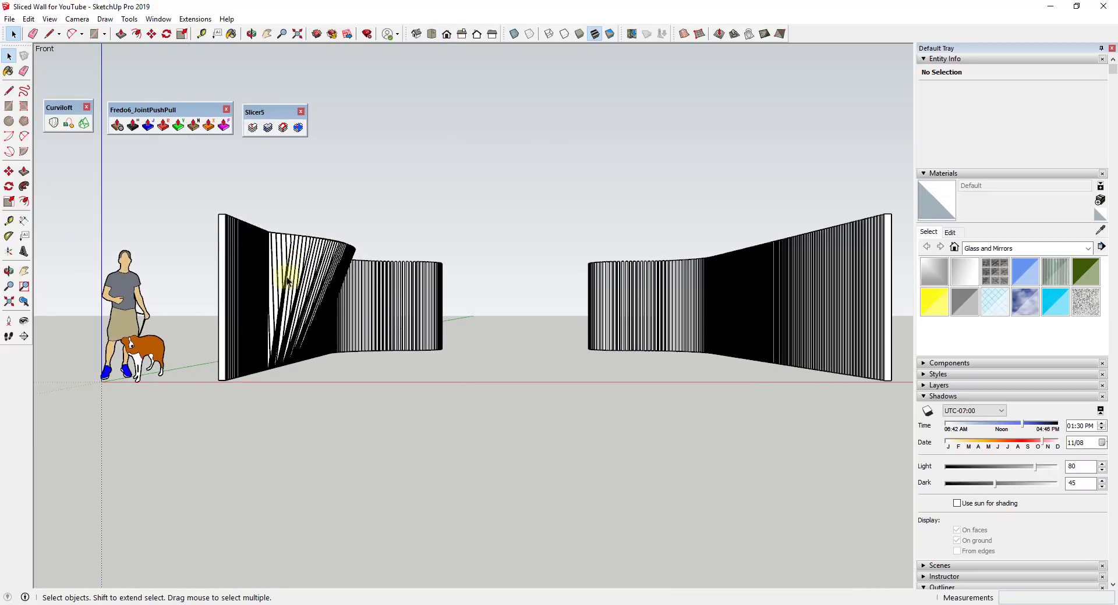
scroll(294, 283, "up", 4)
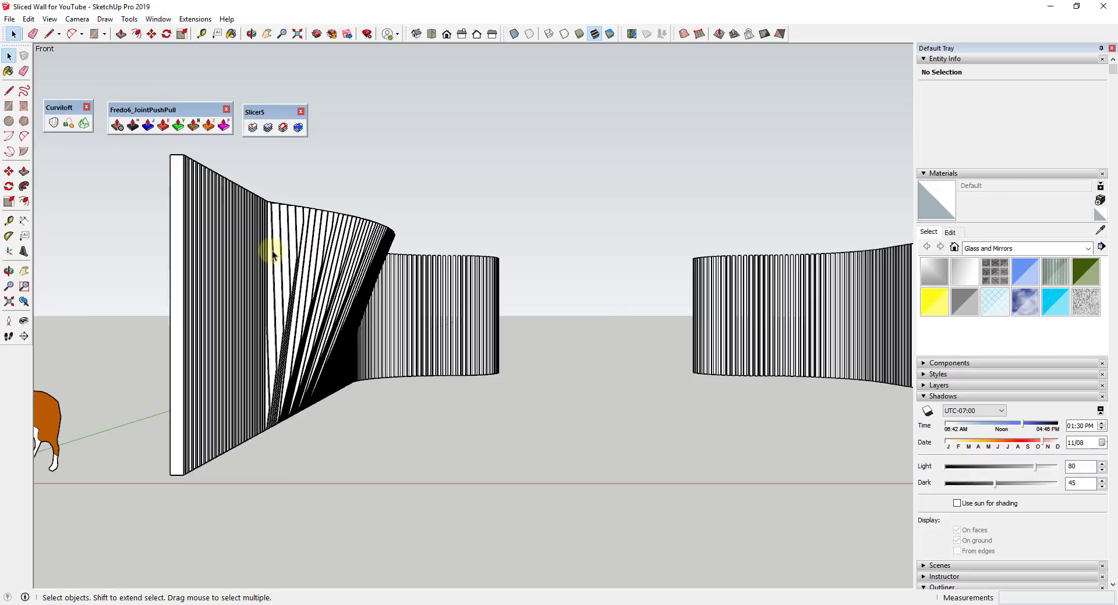
middle_click_drag(305, 284, 323, 290)
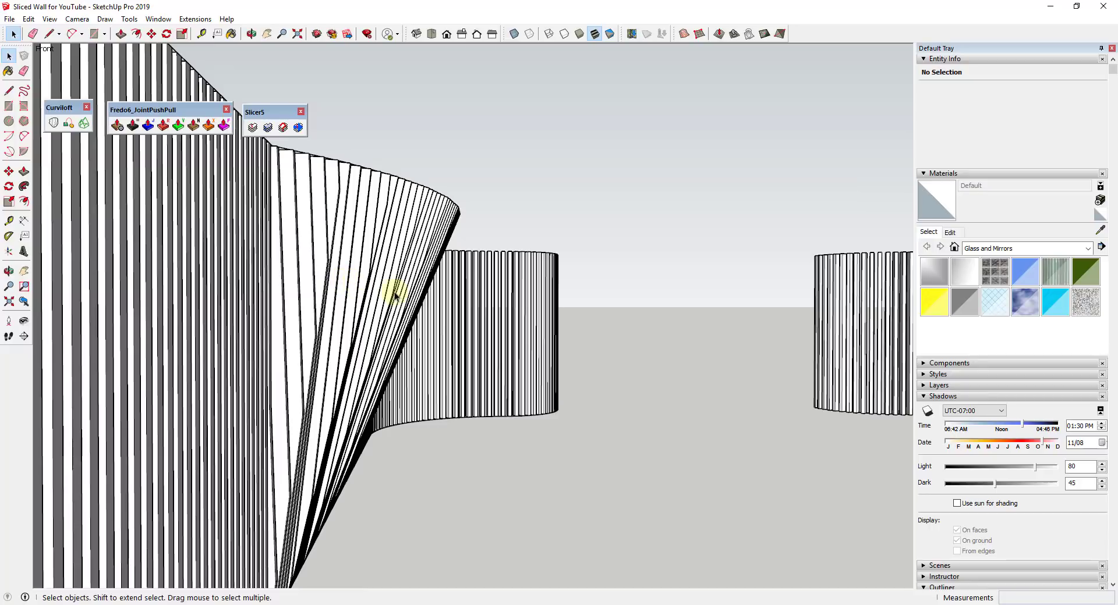
scroll(415, 314, "down", 3)
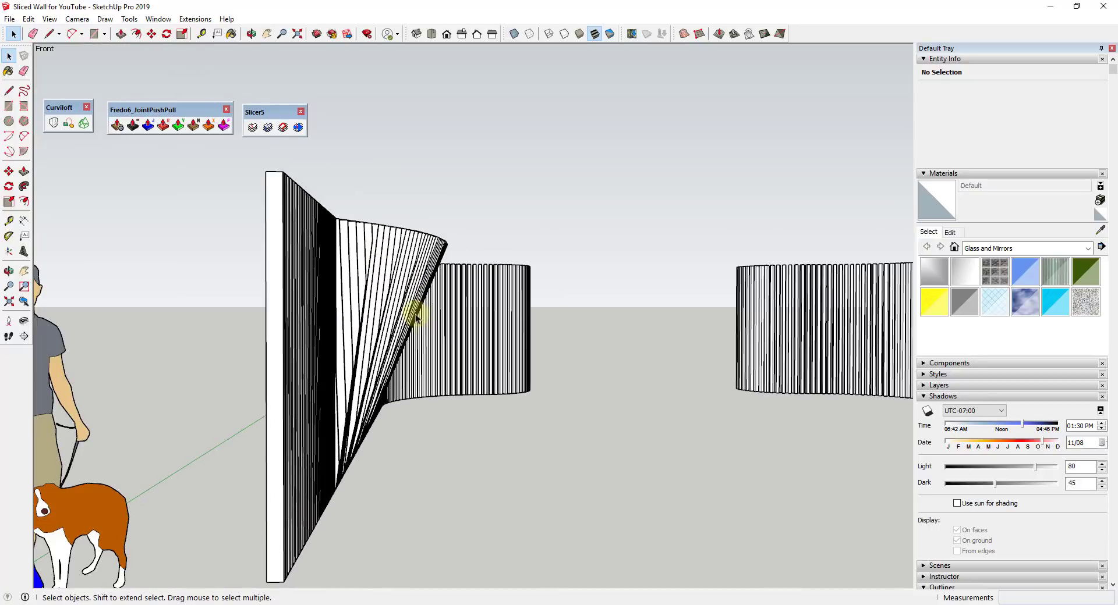
middle_click_drag(419, 312, 457, 352)
scroll(463, 355, "down", 3)
middle_click_drag(640, 377, 399, 325)
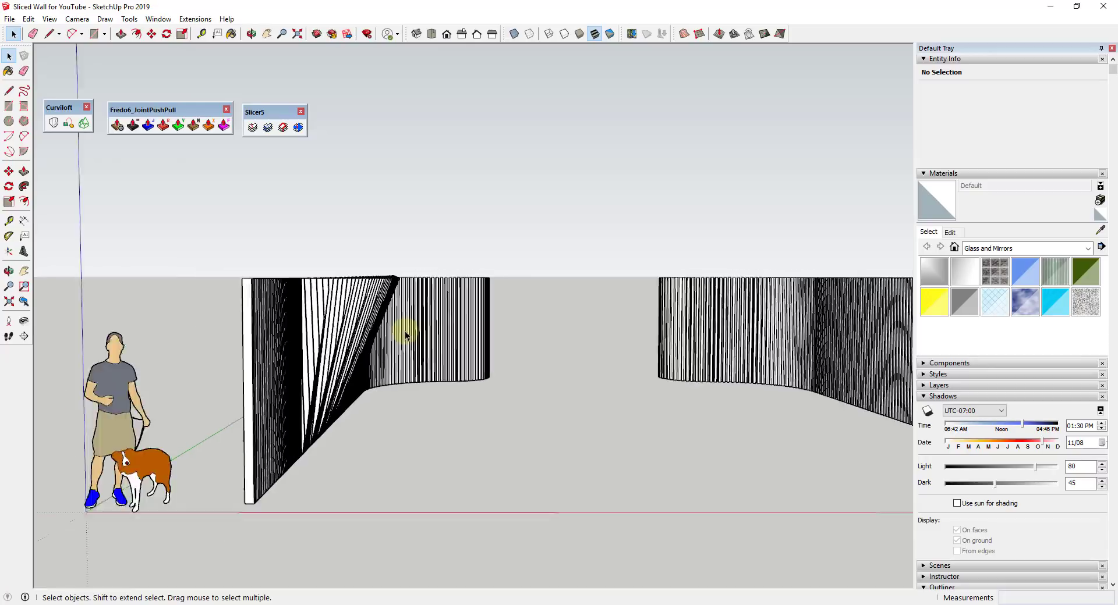